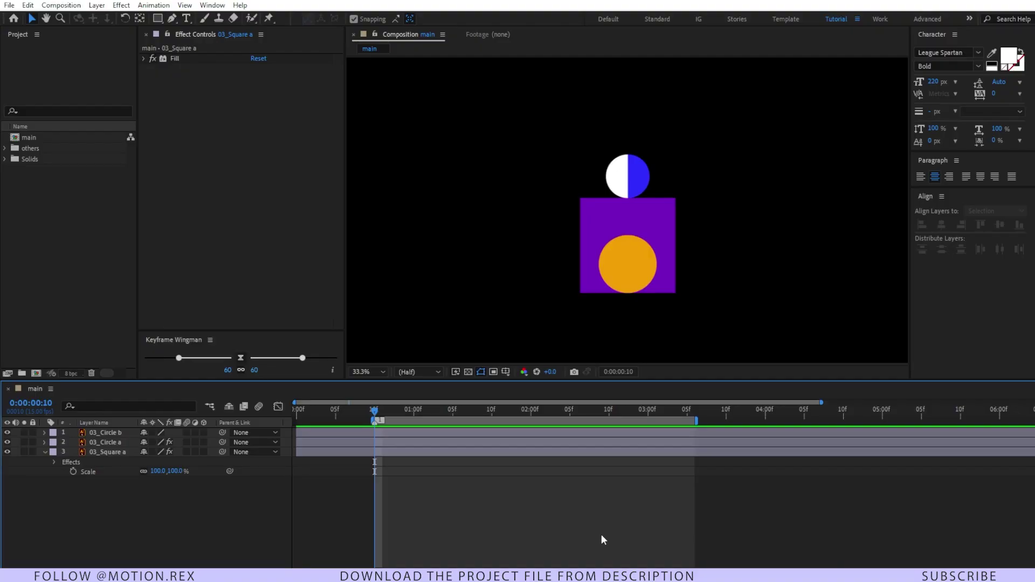
Change the main composition's frame rate to 15 fps, keeping the 3840×2160 size
{"action": "key", "text": "ctrl+k"}
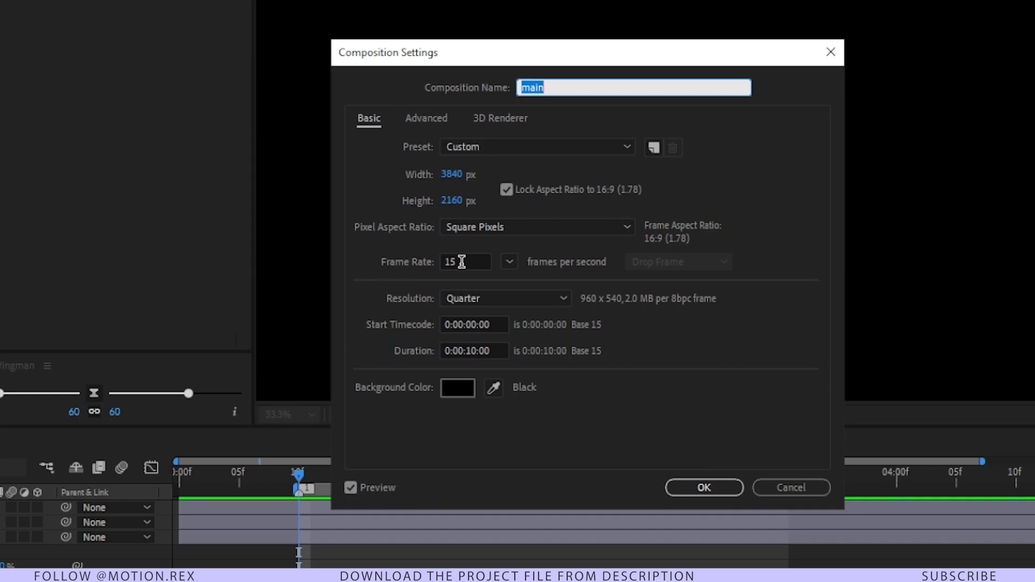
{"action": "left_click", "coordinate": [482, 272]}
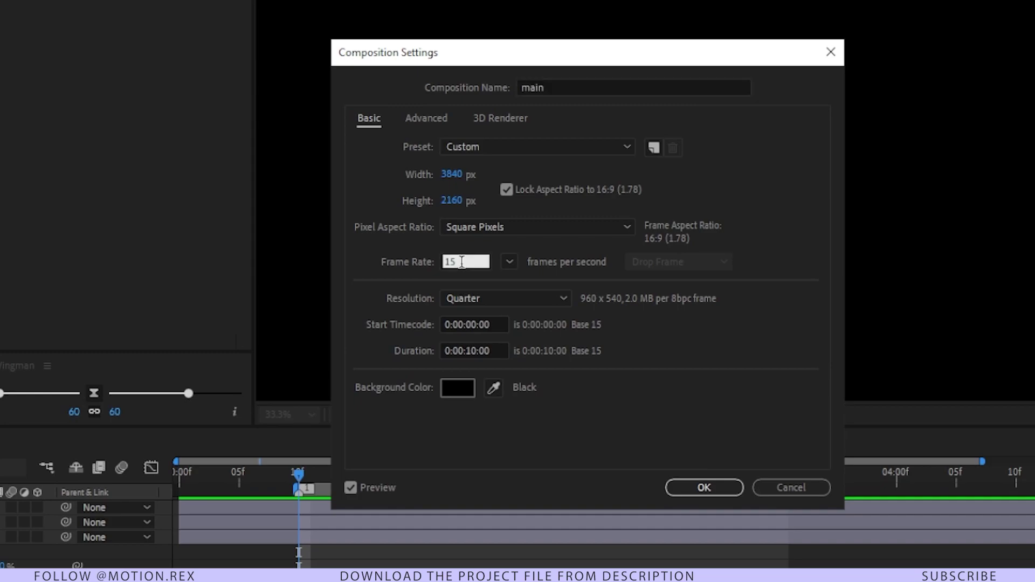
{"action": "left_click", "coordinate": [485, 274]}
{"action": "left_click", "coordinate": [695, 347]}
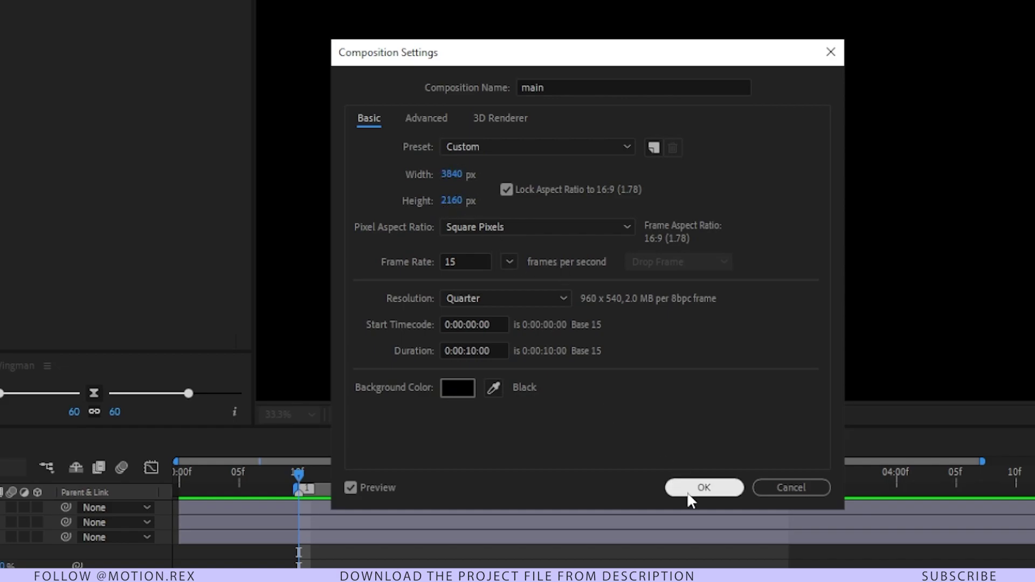
{"action": "left_click", "coordinate": [704, 488]}
Add a new Null Object layer named 'control 1'
{"action": "right_click", "coordinate": [164, 468]}
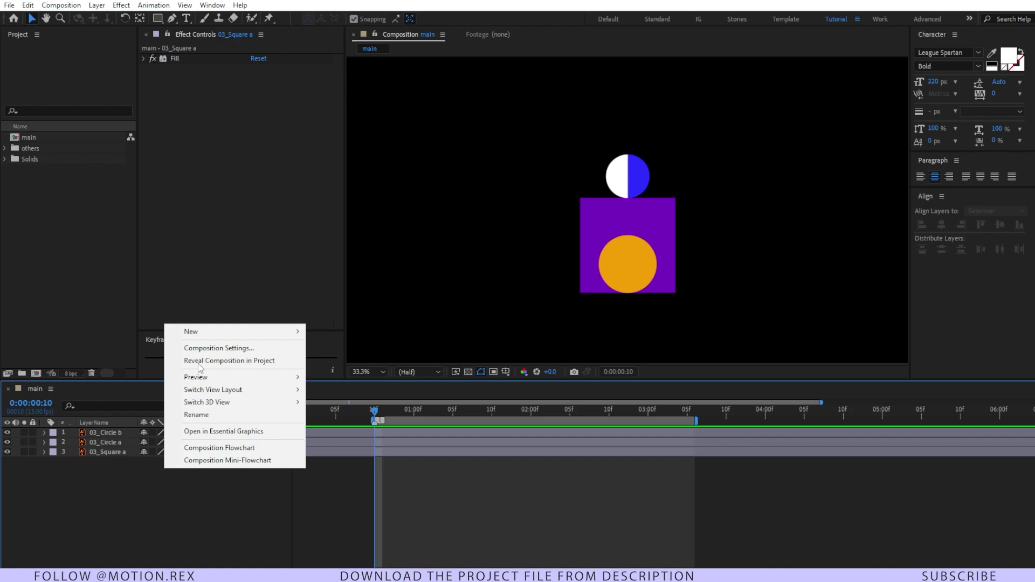
{"action": "mouse_move", "coordinate": [209, 333]}
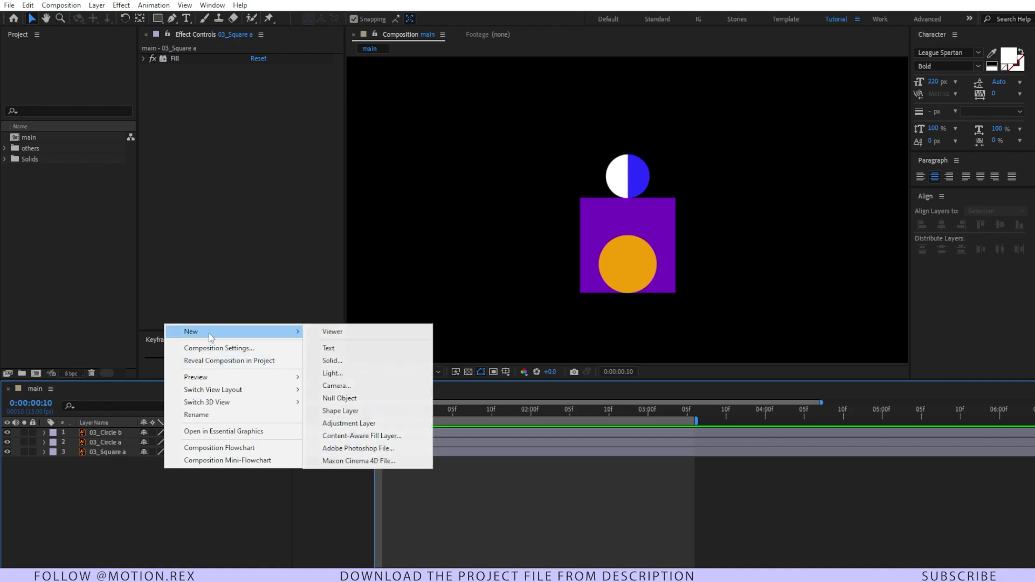
{"action": "left_click", "coordinate": [335, 397]}
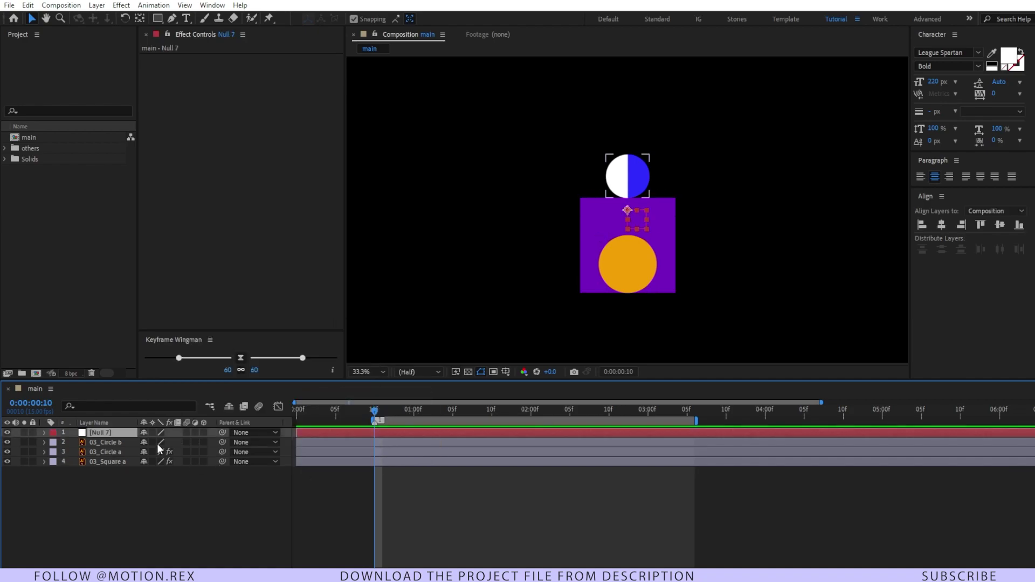
{"action": "key", "text": "Return"}
{"action": "type", "text": "control 1"}
{"action": "key", "text": "Return"}
Snap control 1 exactly onto the purple square's lower-left corner
{"action": "left_click_drag", "start_coordinate": [639, 220], "coordinate": [596, 301]}
{"action": "scroll", "coordinate": [594, 266], "scroll_direction": "up", "scroll_amount": 3}
{"action": "scroll", "coordinate": [593, 266], "scroll_direction": "down", "scroll_amount": 2}
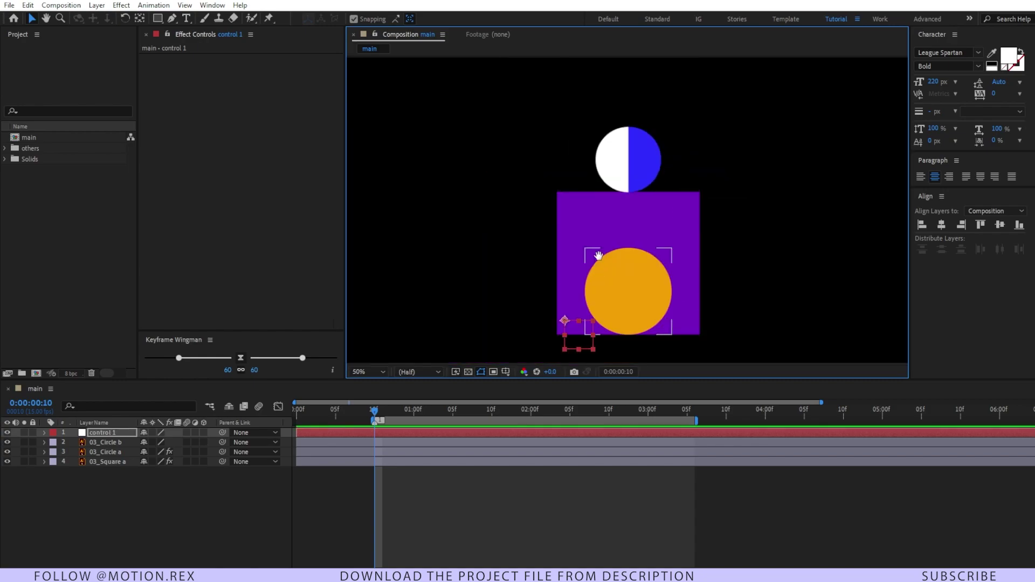
{"action": "left_click_drag", "start_coordinate": [614, 263], "coordinate": [593, 157]}
{"action": "left_click_drag", "start_coordinate": [557, 219], "coordinate": [549, 233]}
{"action": "scroll", "coordinate": [550, 216], "scroll_direction": "up", "scroll_amount": 2}
{"action": "left_click_drag", "start_coordinate": [462, 265], "coordinate": [459, 269]}
{"action": "left_click", "coordinate": [513, 340]}
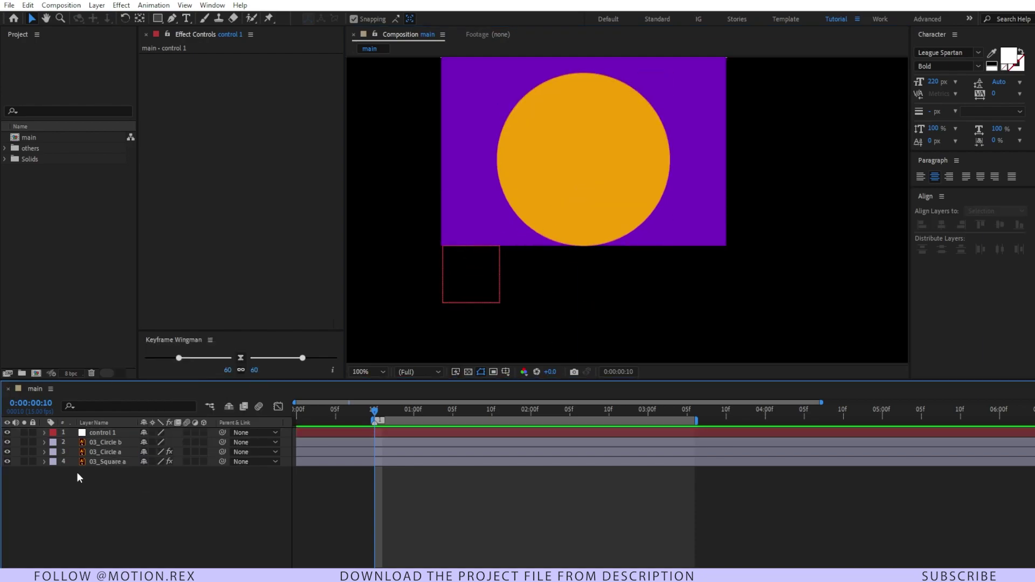
Duplicate control 1 as control 2 and place it at the square's lower-right corner
{"action": "left_click", "coordinate": [98, 432]}
{"action": "key", "text": "ctrl+d"}
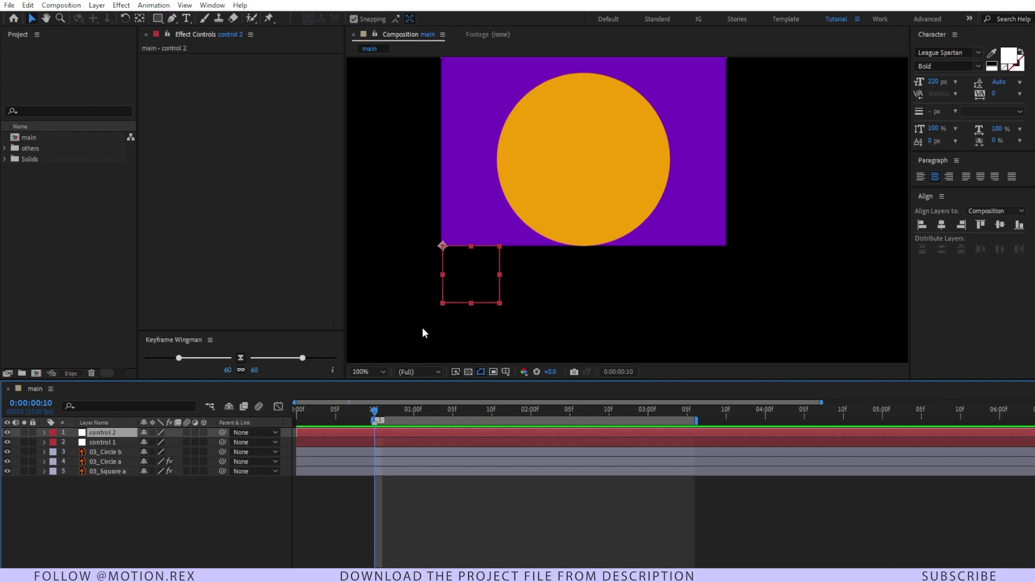
{"action": "left_click_drag", "start_coordinate": [481, 296], "coordinate": [748, 275]}
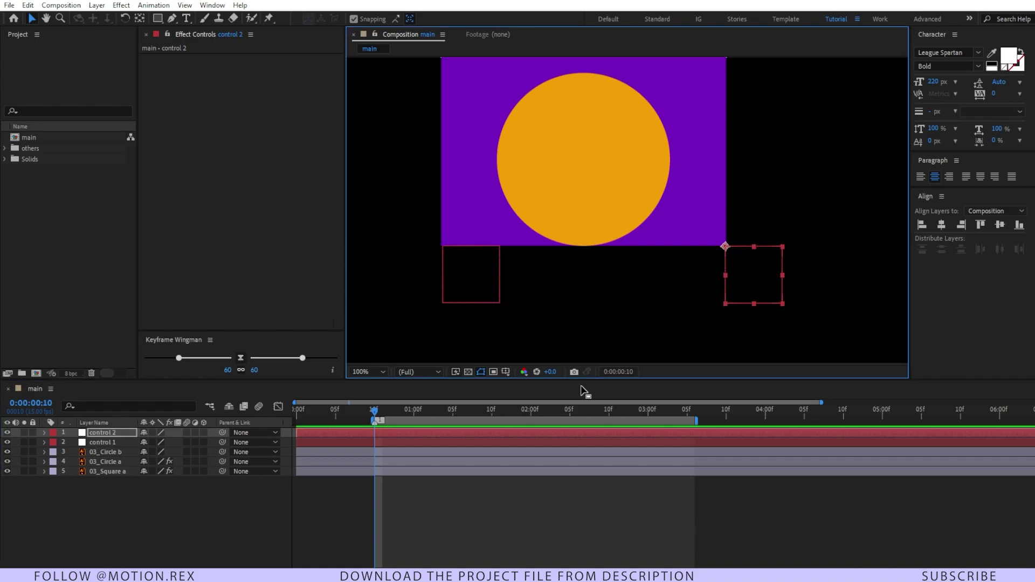
{"action": "left_click", "coordinate": [546, 505]}
Select the 03_Square a and 03_Circle a layers together
{"action": "left_click", "coordinate": [108, 443]}
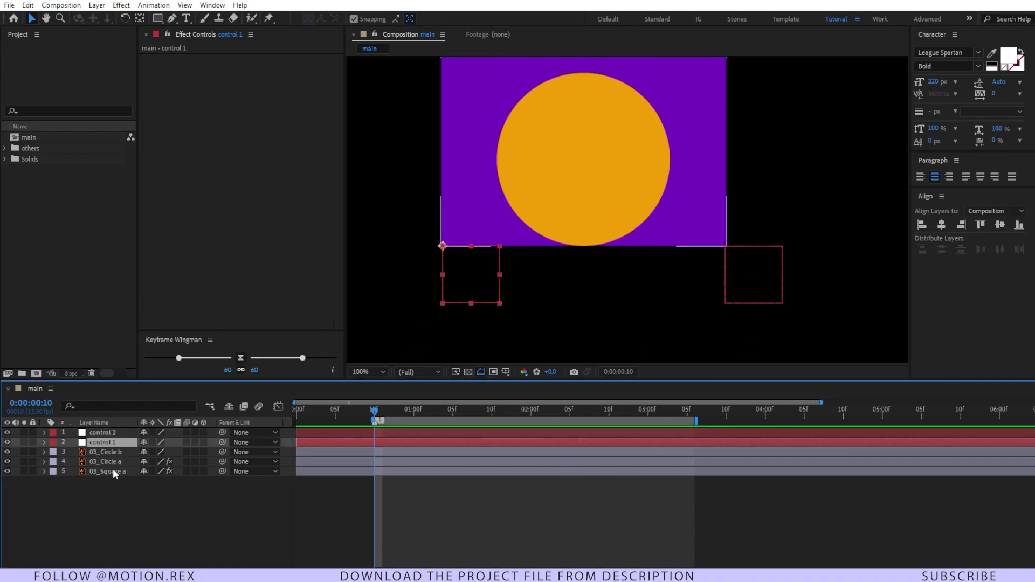
{"action": "left_click", "coordinate": [113, 471]}
{"action": "left_click", "coordinate": [119, 462], "text": "ctrl"}
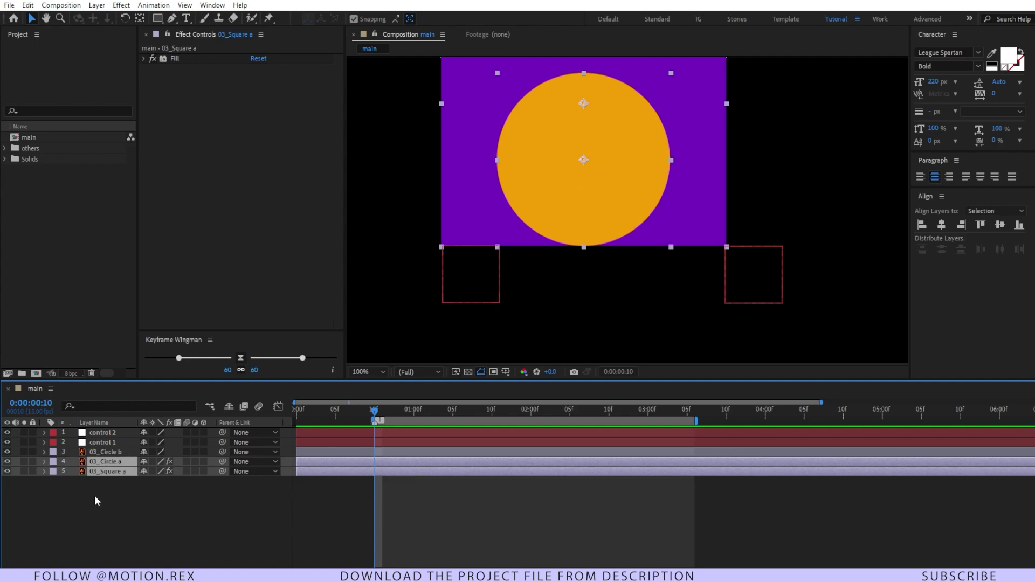
Parent 03_Square a and 03_Circle a to control 1, control 1 to control 2, then test-rotate both
{"action": "left_click_drag", "start_coordinate": [222, 462], "coordinate": [109, 442]}
{"action": "left_click", "coordinate": [113, 442]}
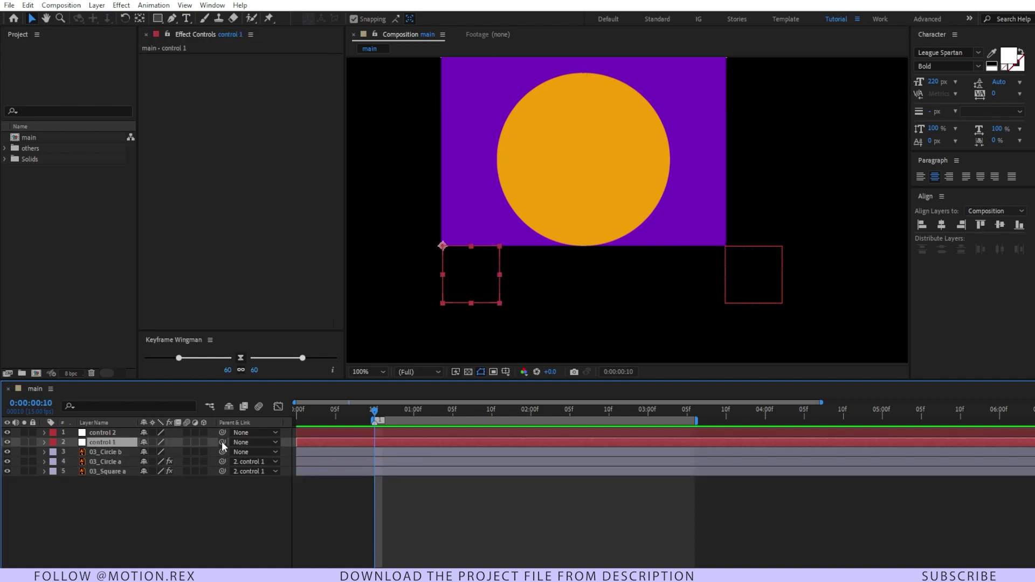
{"action": "left_click_drag", "start_coordinate": [221, 441], "coordinate": [113, 432]}
{"action": "left_click", "coordinate": [111, 441]}
{"action": "key", "text": "r"}
{"action": "mouse_move", "coordinate": [156, 452]}
{"action": "left_mouse_down"}
{"action": "mouse_move", "coordinate": [188, 449]}
{"action": "mouse_move", "coordinate": [141, 443]}
{"action": "left_mouse_up"}
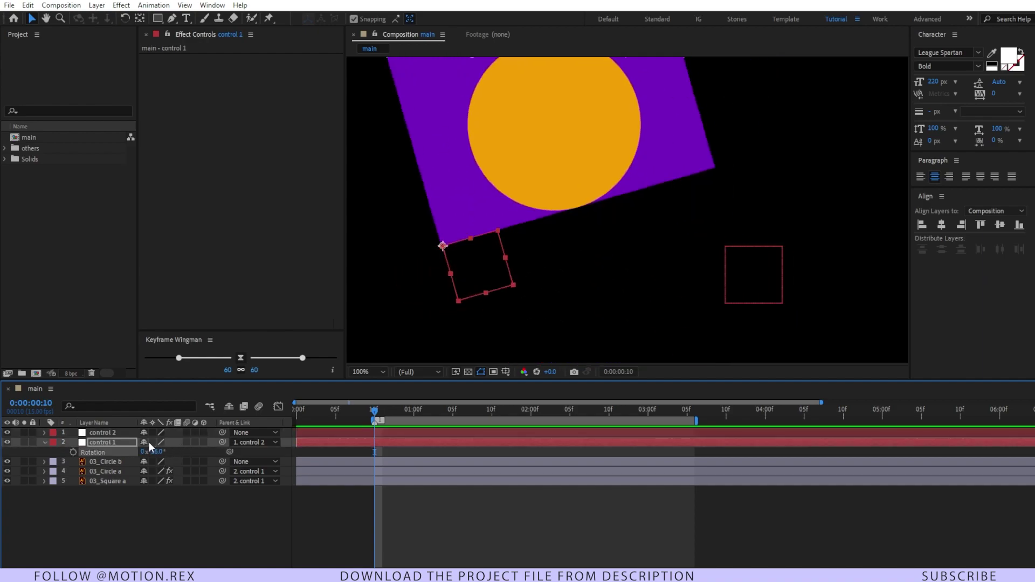
{"action": "left_click", "coordinate": [121, 435]}
{"action": "key", "text": "r"}
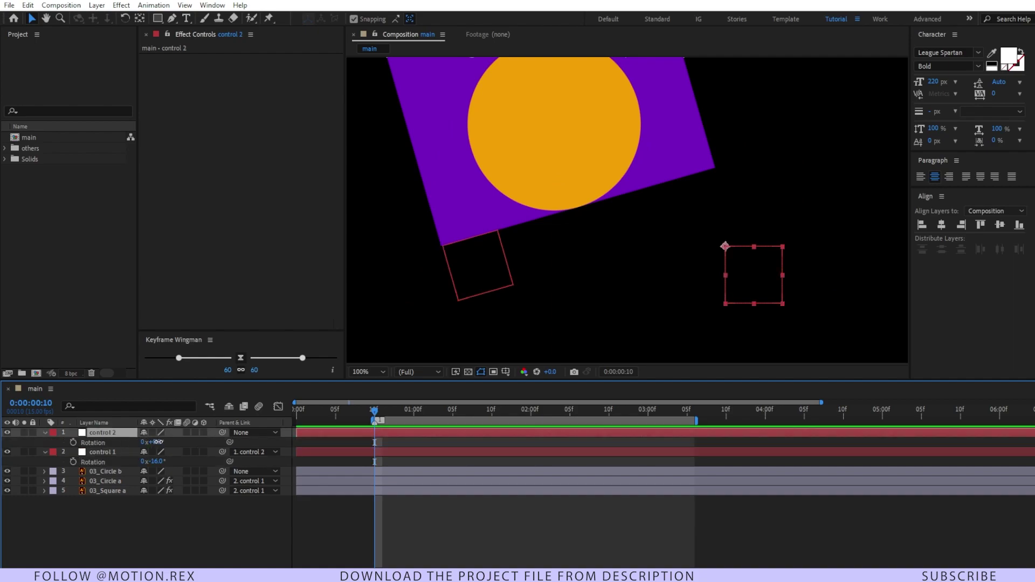
{"action": "mouse_move", "coordinate": [153, 442]}
{"action": "left_mouse_down"}
{"action": "mouse_move", "coordinate": [170, 442]}
{"action": "mouse_move", "coordinate": [142, 442]}
{"action": "mouse_move", "coordinate": [153, 442]}
{"action": "left_mouse_up"}
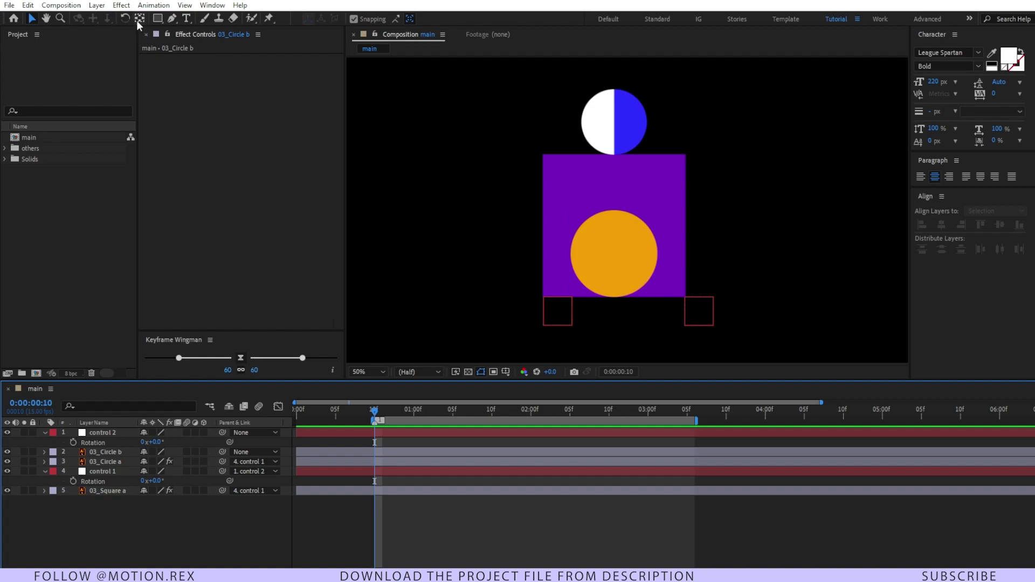
Move the square's anchor point onto its bottom corner
{"action": "left_click", "coordinate": [103, 491]}
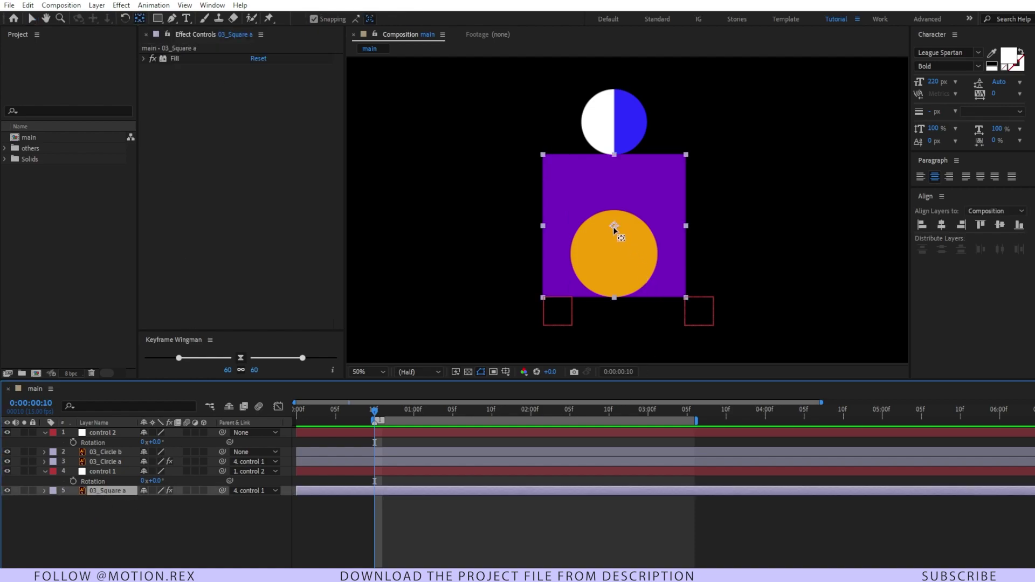
{"action": "left_click_drag", "start_coordinate": [615, 226], "coordinate": [686, 297]}
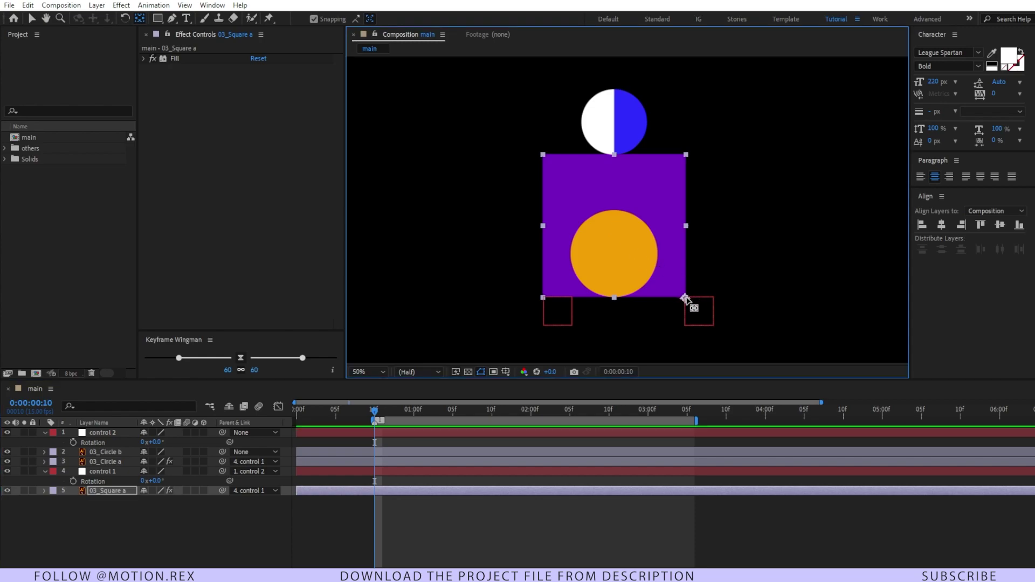
{"action": "scroll", "coordinate": [688, 298], "scroll_direction": "up", "scroll_amount": 4}
{"action": "left_click_drag", "start_coordinate": [758, 183], "coordinate": [741, 213]}
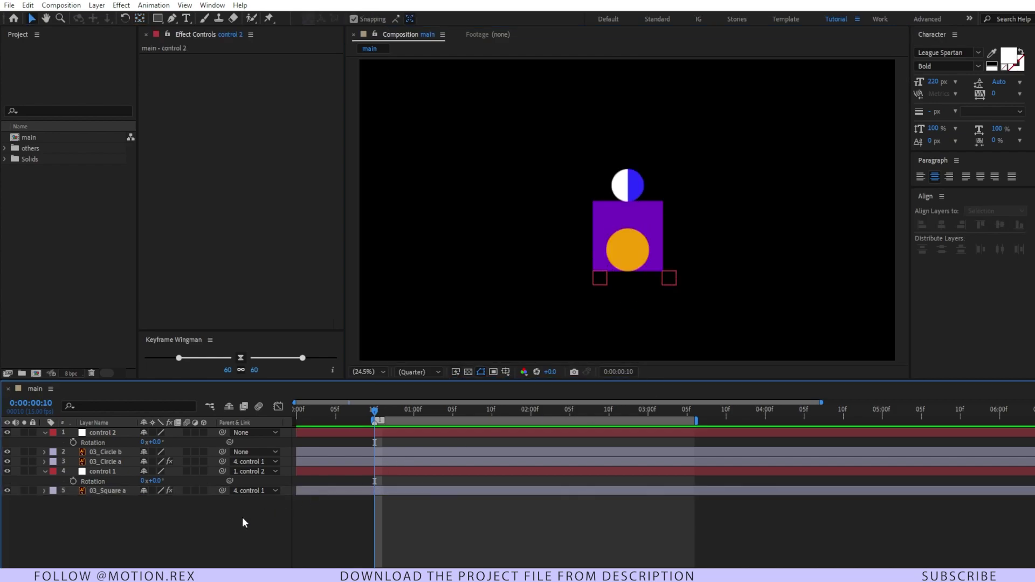
Keyframe control 2's rotation to 5° at frame 14, back to 0° just past one second
{"action": "left_click", "coordinate": [98, 432]}
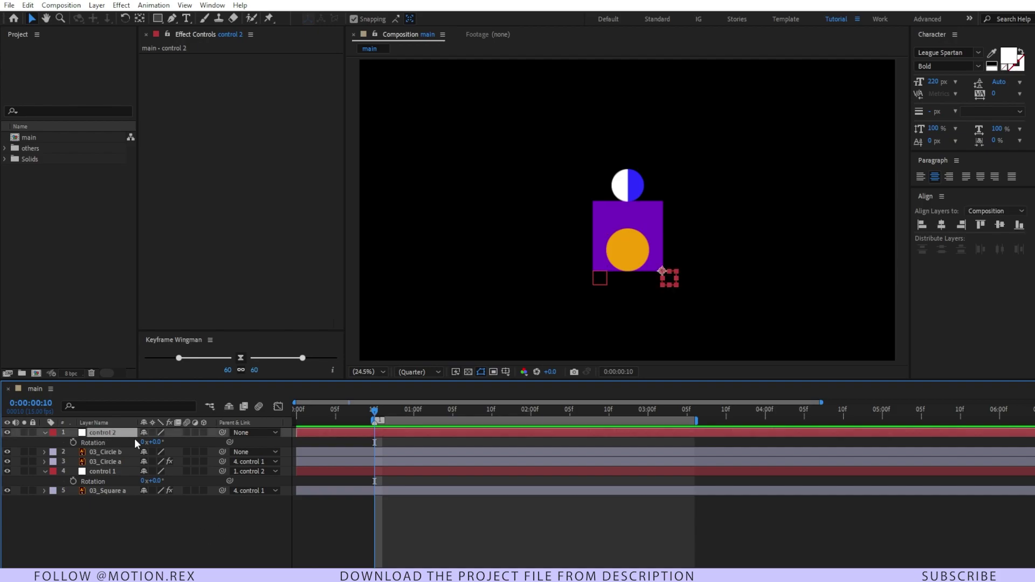
{"action": "left_click", "coordinate": [73, 442]}
{"action": "key", "text": "Page_Down"}
{"action": "key", "text": "Page_Down"}
{"action": "key", "text": "Page_Down"}
{"action": "key", "text": "Page_Down"}
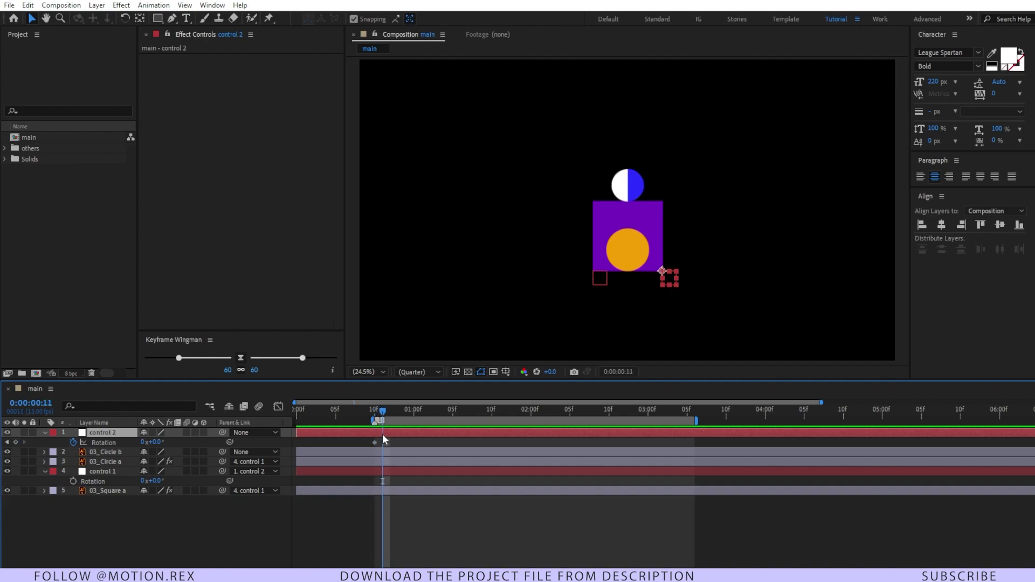
{"action": "left_click", "coordinate": [158, 442]}
{"action": "type", "text": "5"}
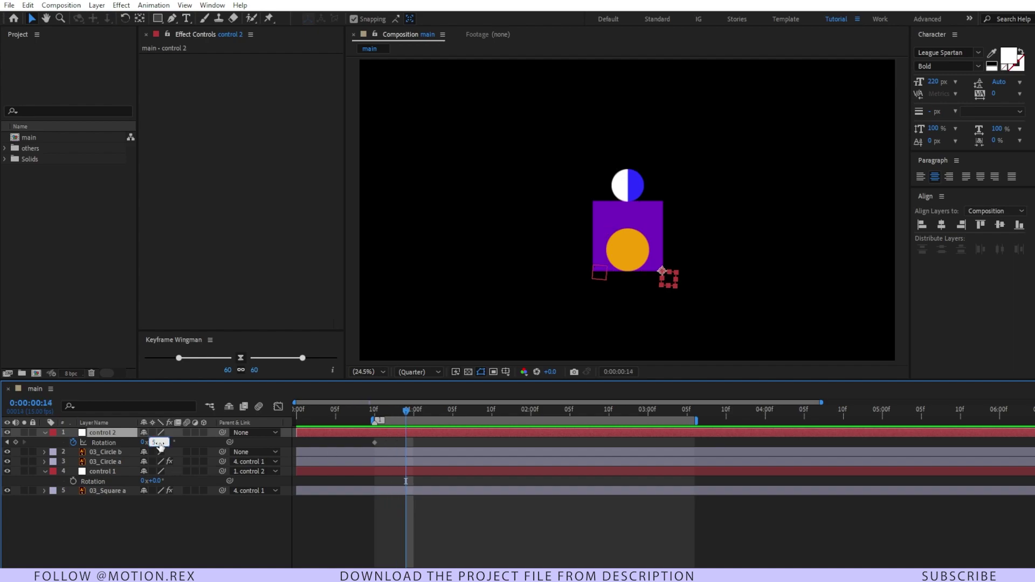
{"action": "key", "text": "Return"}
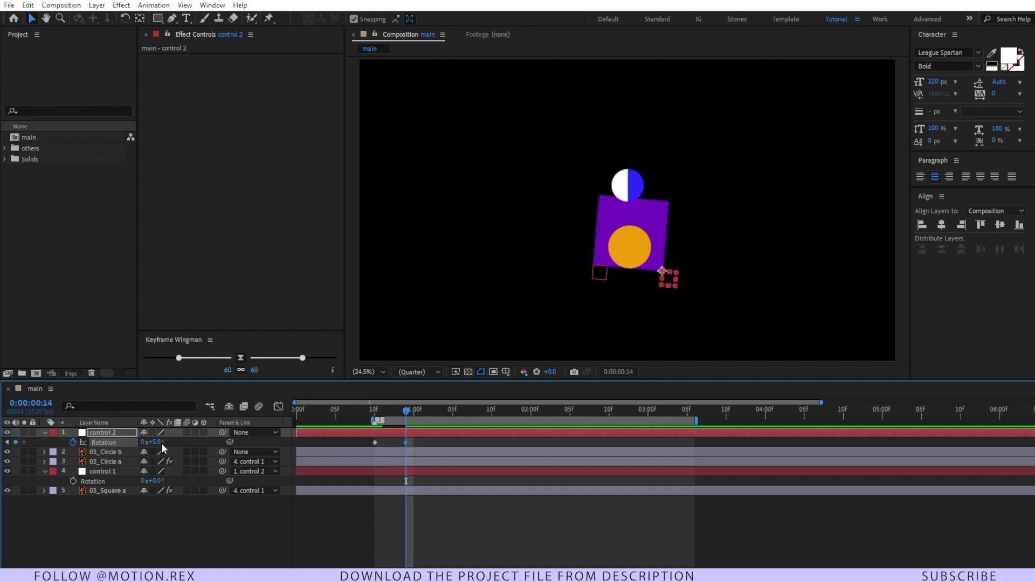
{"action": "key", "text": "Page_Down"}
{"action": "key", "text": "Page_Down"}
{"action": "key", "text": "Page_Down"}
{"action": "key", "text": "Page_Down"}
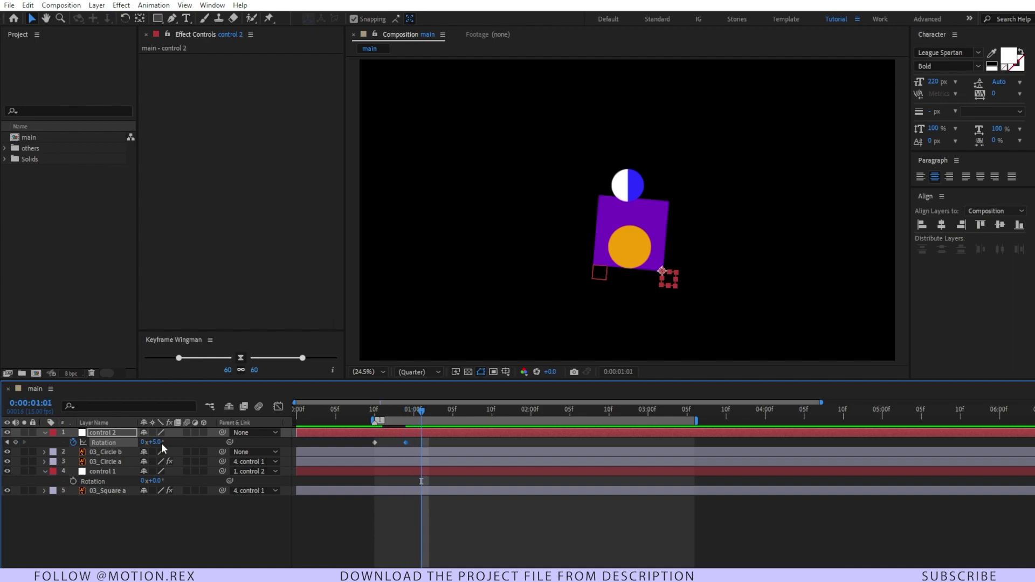
{"action": "left_click", "coordinate": [160, 442]}
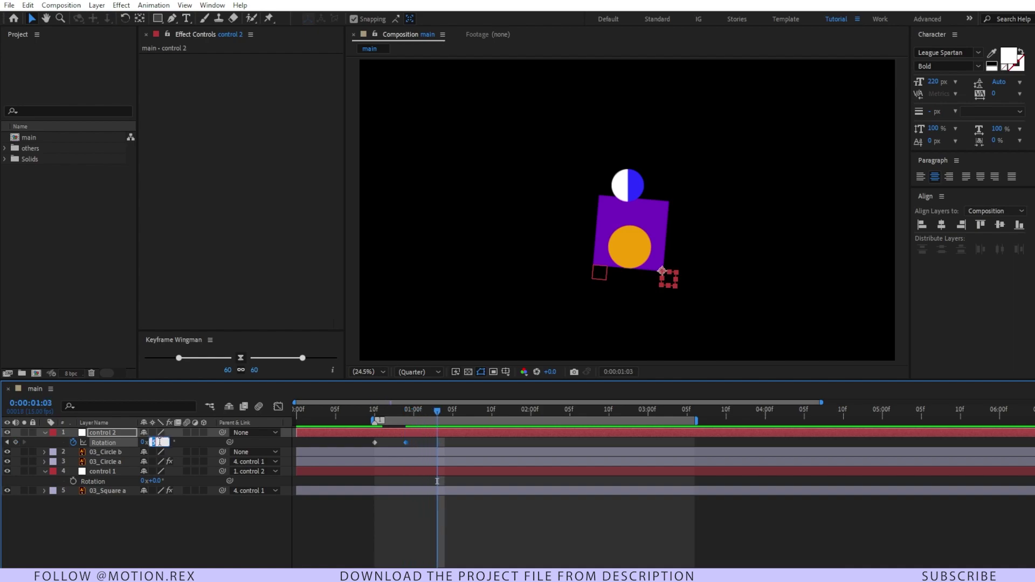
{"action": "type", "text": "0"}
{"action": "key", "text": "Return"}
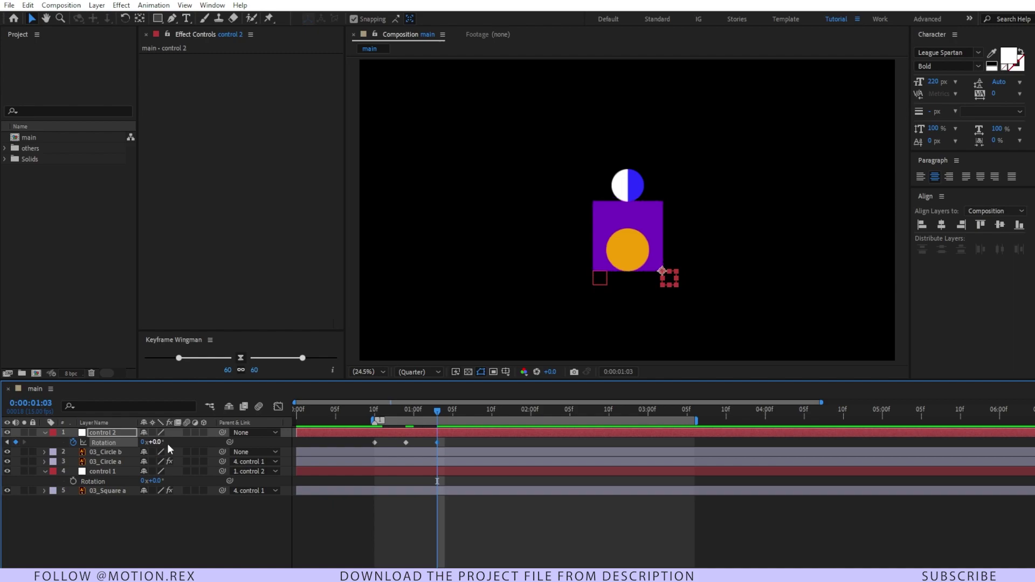
Keyframe control 1's rotation from 0° to -10° at 1:08 and preview the tip
{"action": "left_click", "coordinate": [119, 472]}
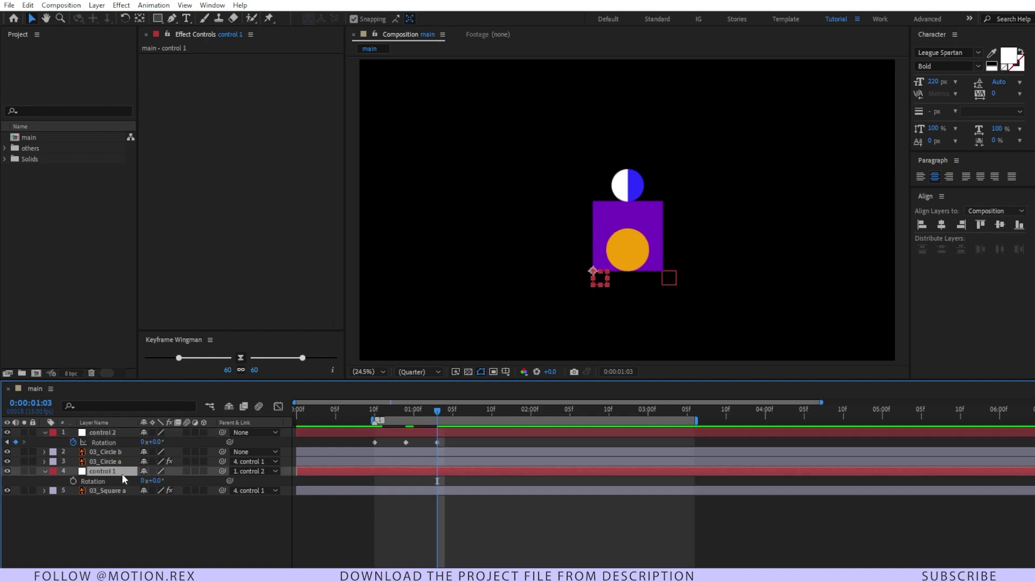
{"action": "left_click", "coordinate": [73, 481]}
{"action": "left_click", "coordinate": [470, 477]}
{"action": "key", "text": "Page_Down"}
{"action": "key", "text": "Page_Down"}
{"action": "key", "text": "Page_Down"}
{"action": "key", "text": "Page_Down"}
{"action": "key", "text": "Page_Down"}
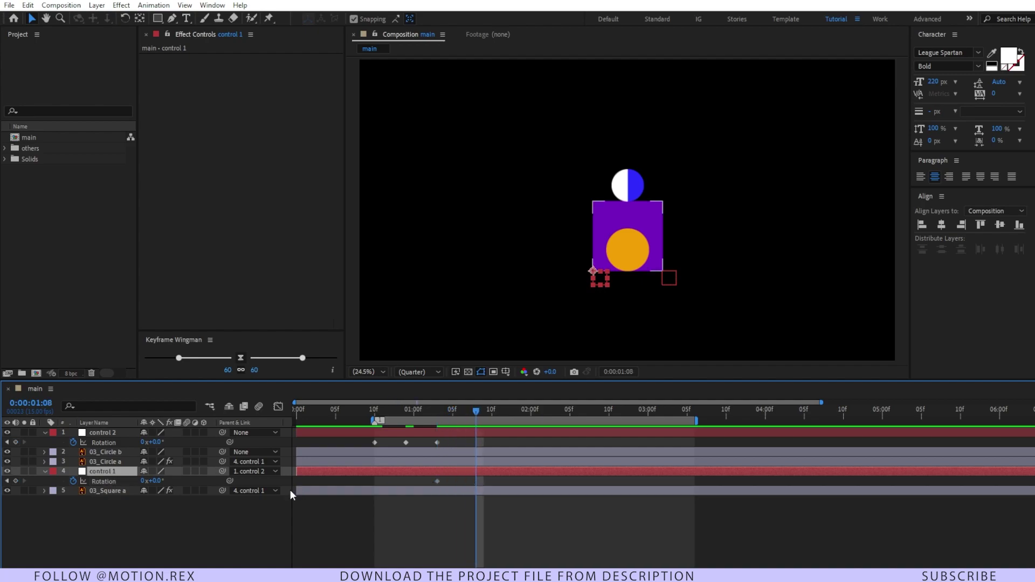
{"action": "left_click", "coordinate": [156, 481]}
{"action": "type", "text": "-10"}
{"action": "key", "text": "Return"}
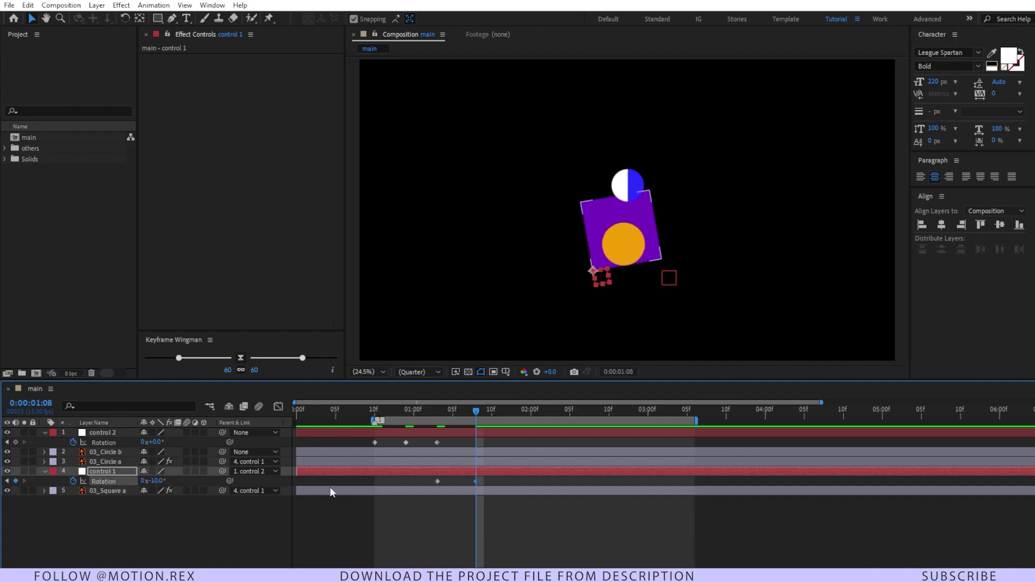
{"action": "key", "text": "space"}
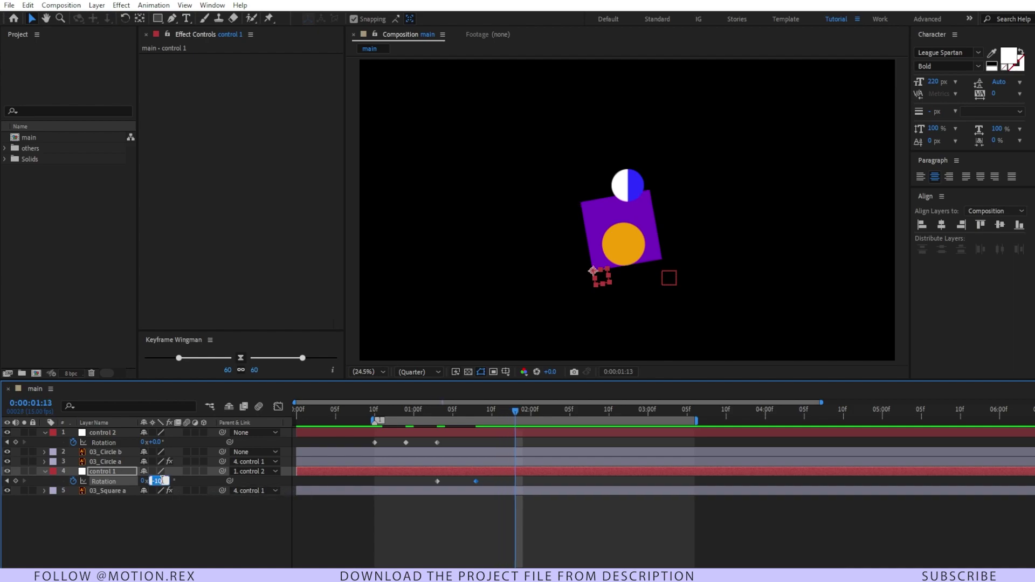
Return control 1's rotation to 0° and add a control 2 rotation keyframe at 1:13
{"action": "left_click_drag", "start_coordinate": [161, 480], "coordinate": [163, 484]}
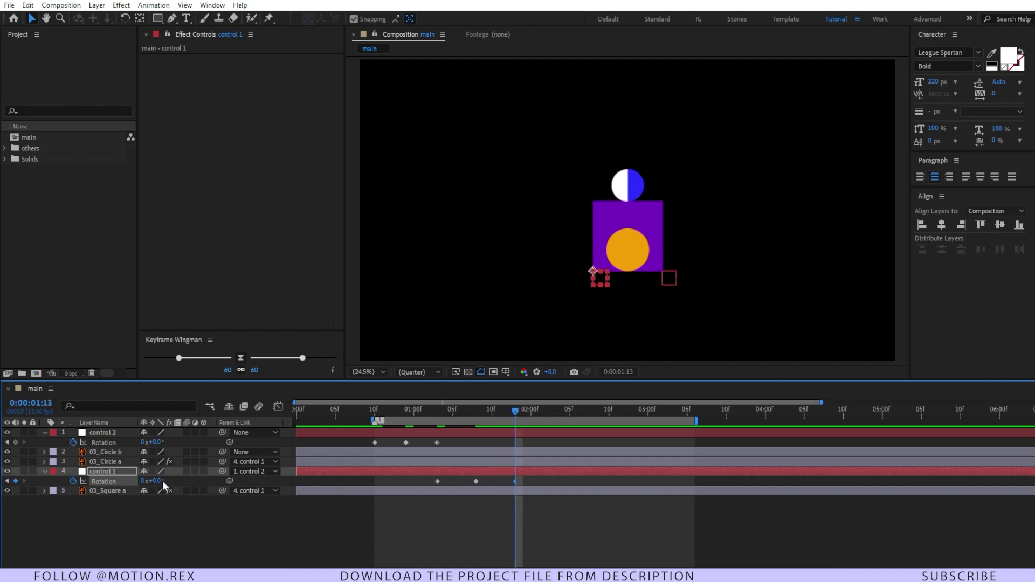
{"action": "left_click", "coordinate": [16, 442]}
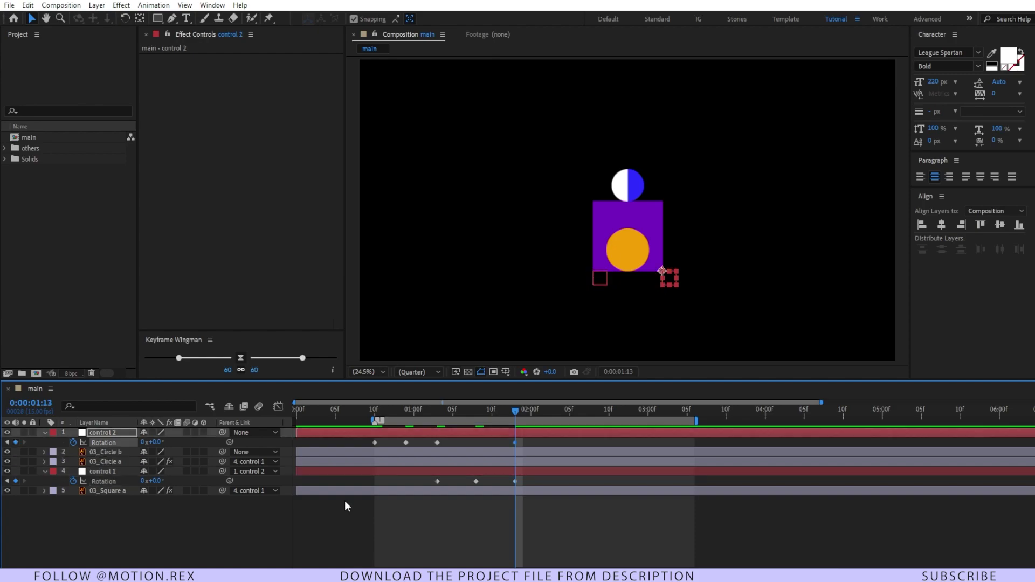
{"action": "left_click", "coordinate": [520, 435]}
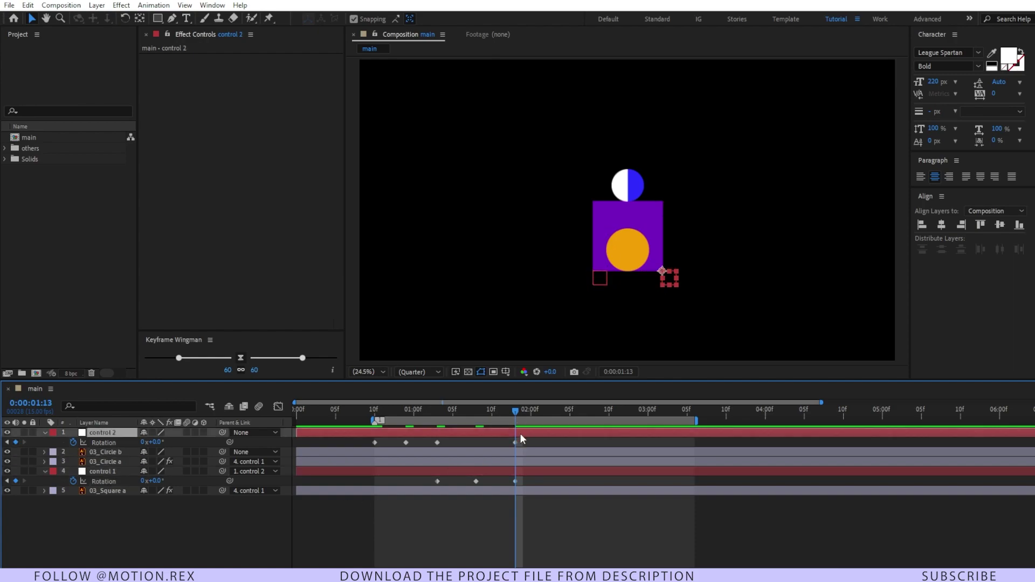
{"action": "key", "text": "space"}
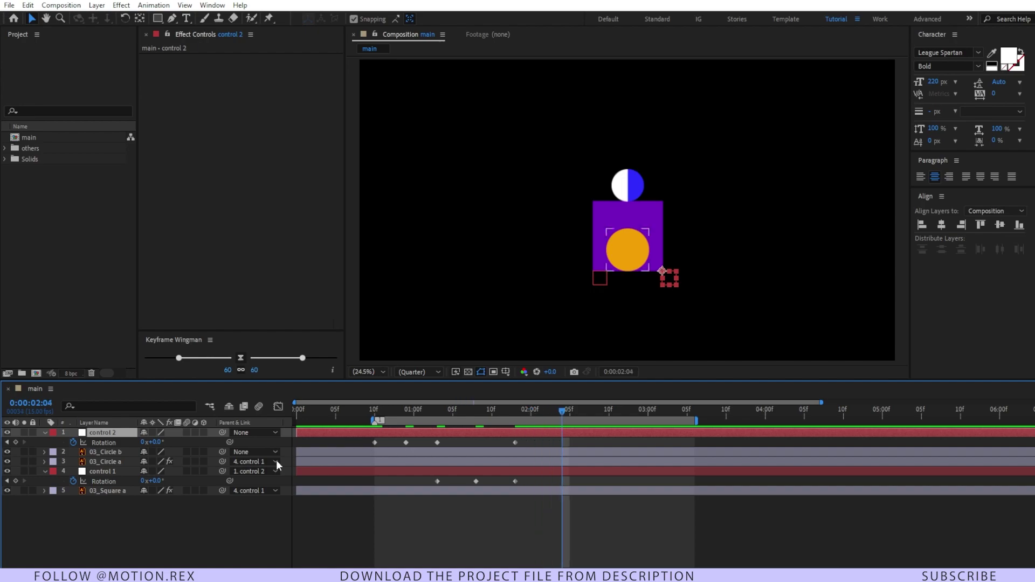
Keyframe control 2's rotation at 45° and then 90° at 2:10, so the square rolls over
{"action": "left_click", "coordinate": [154, 443]}
{"action": "type", "text": "45"}
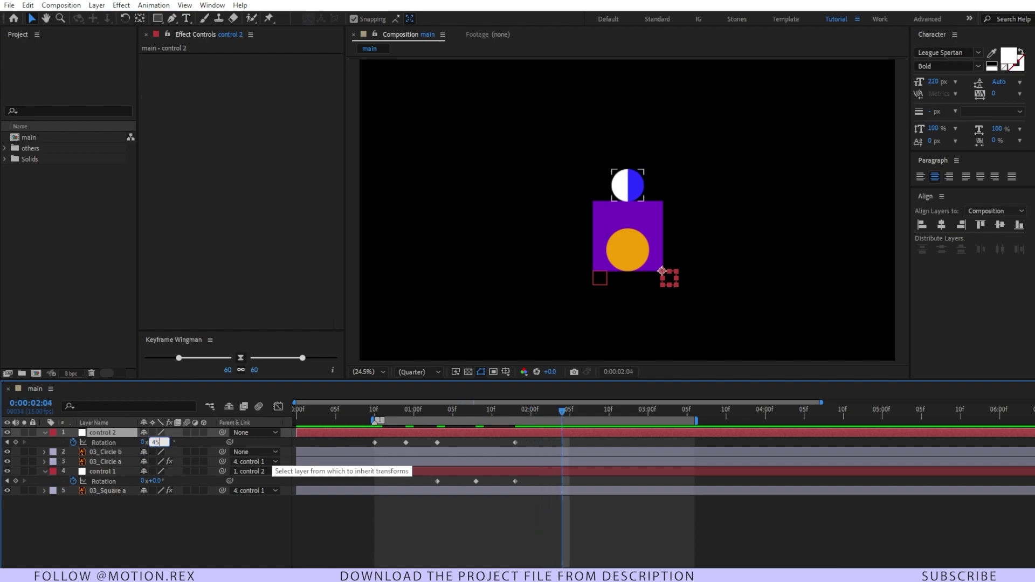
{"action": "key", "text": "Return"}
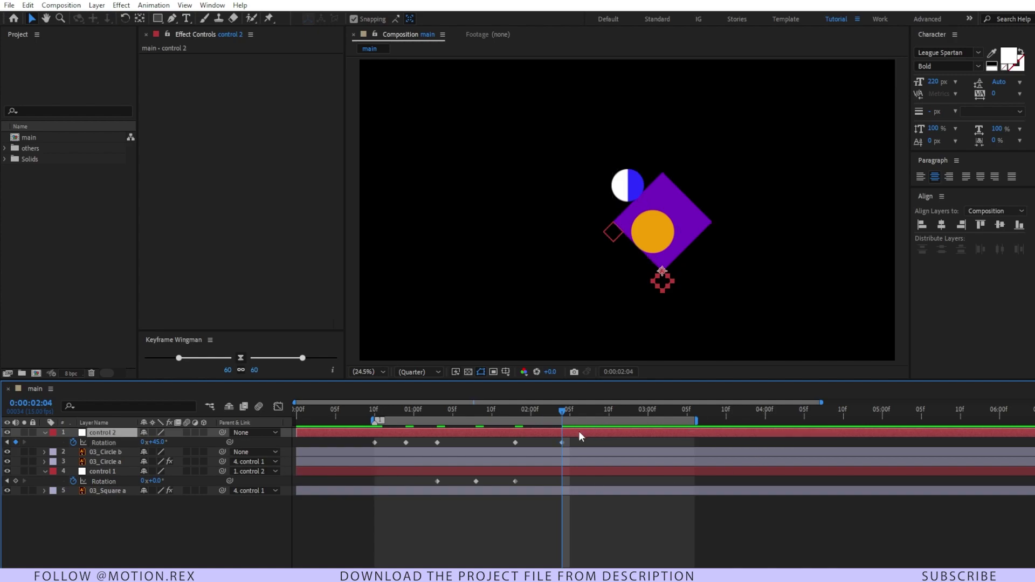
{"action": "key", "text": "space"}
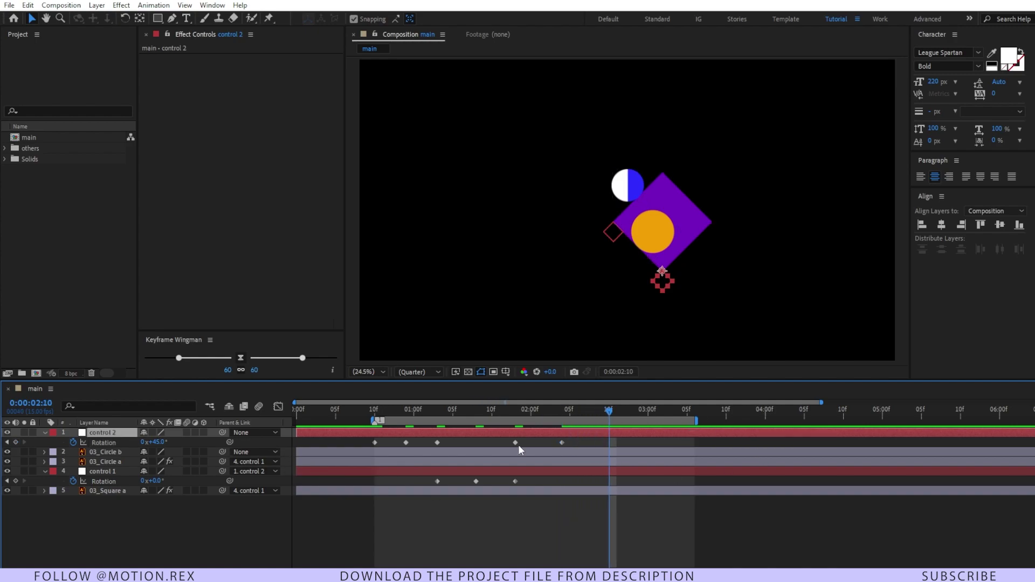
{"action": "left_click", "coordinate": [156, 443]}
{"action": "type", "text": "90"}
{"action": "key", "text": "Return"}
{"action": "left_click_drag", "start_coordinate": [377, 419], "coordinate": [607, 432]}
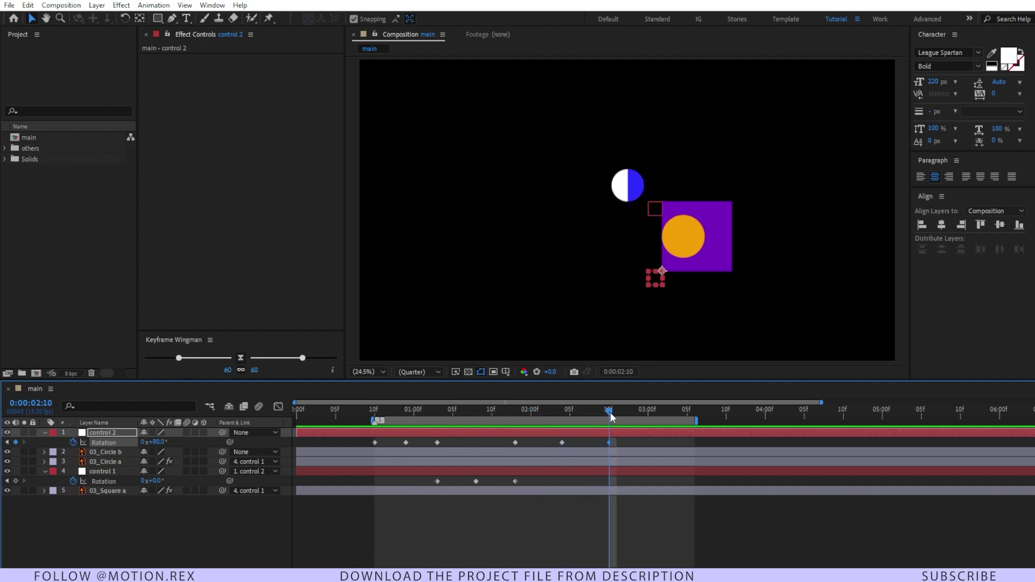
Add a Position keyframe on control 2 and shift it earlier in time
{"action": "left_click", "coordinate": [109, 432]}
{"action": "key", "text": "shift+p"}
{"action": "left_click", "coordinate": [73, 443]}
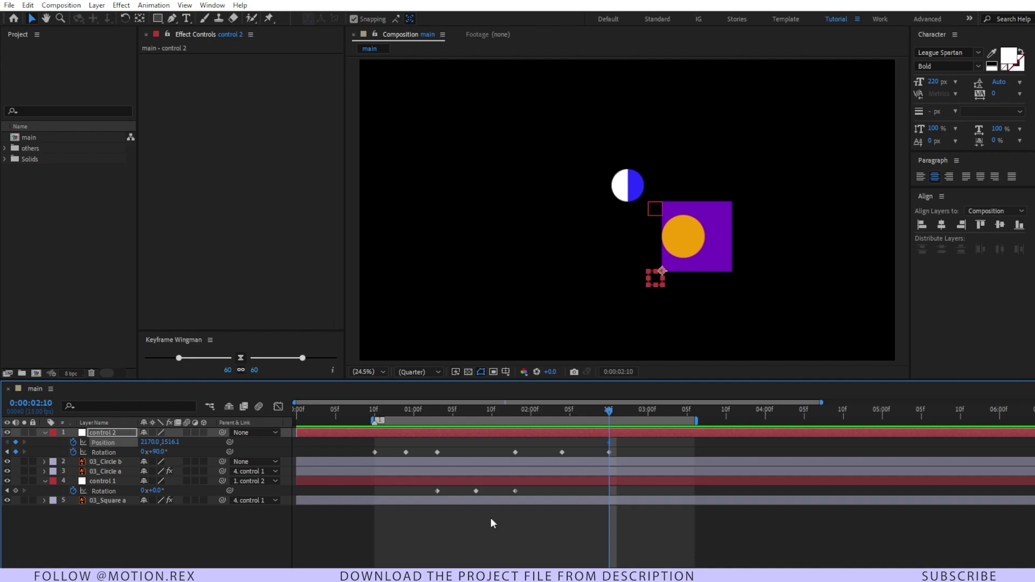
{"action": "left_click_drag", "start_coordinate": [611, 442], "coordinate": [513, 451]}
Reveal 03_Square a's source in the Project panel to read its 501×501 size
{"action": "left_click", "coordinate": [125, 501]}
{"action": "right_click", "coordinate": [125, 501]}
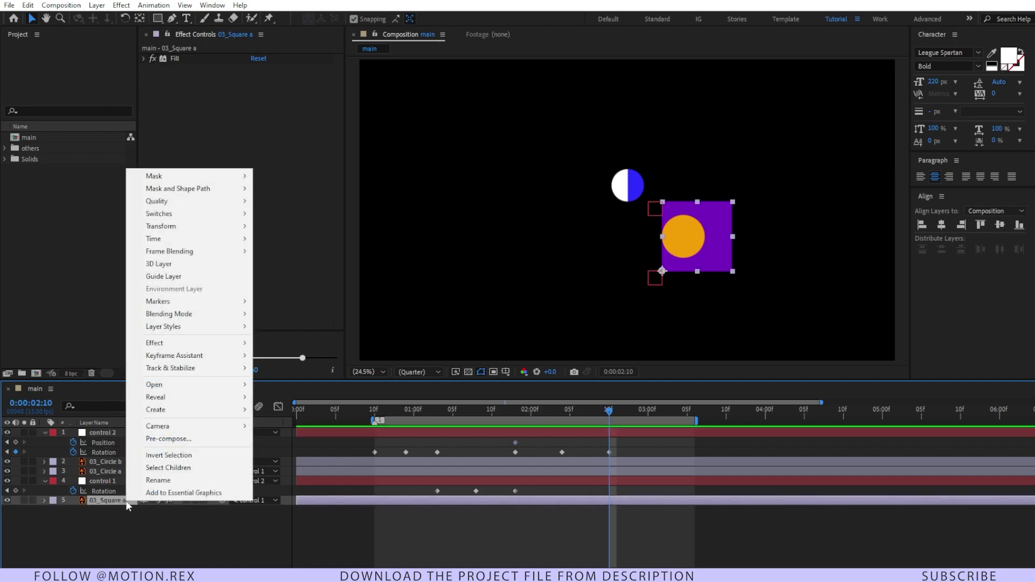
{"action": "mouse_move", "coordinate": [204, 399]}
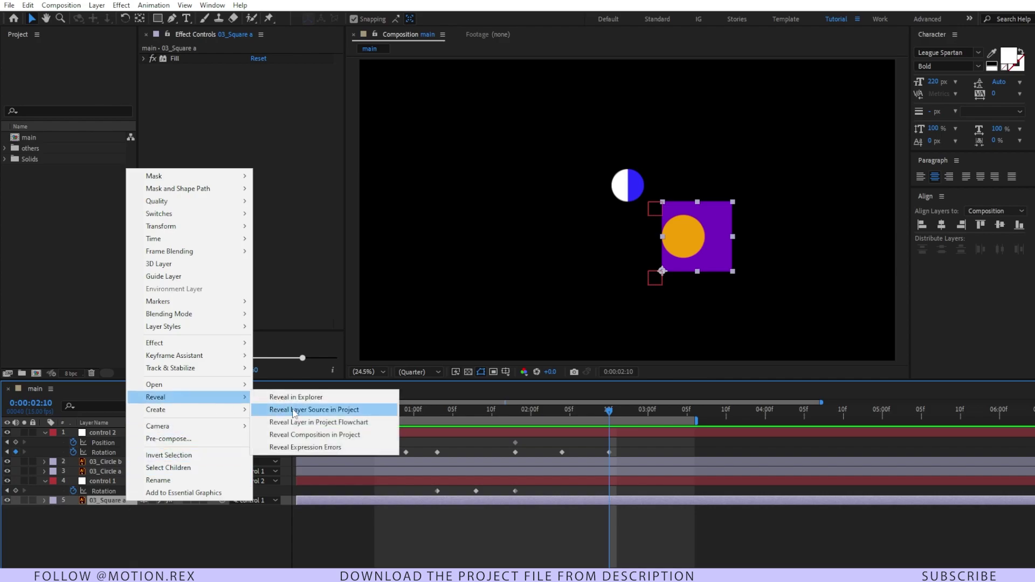
{"action": "left_click", "coordinate": [329, 416]}
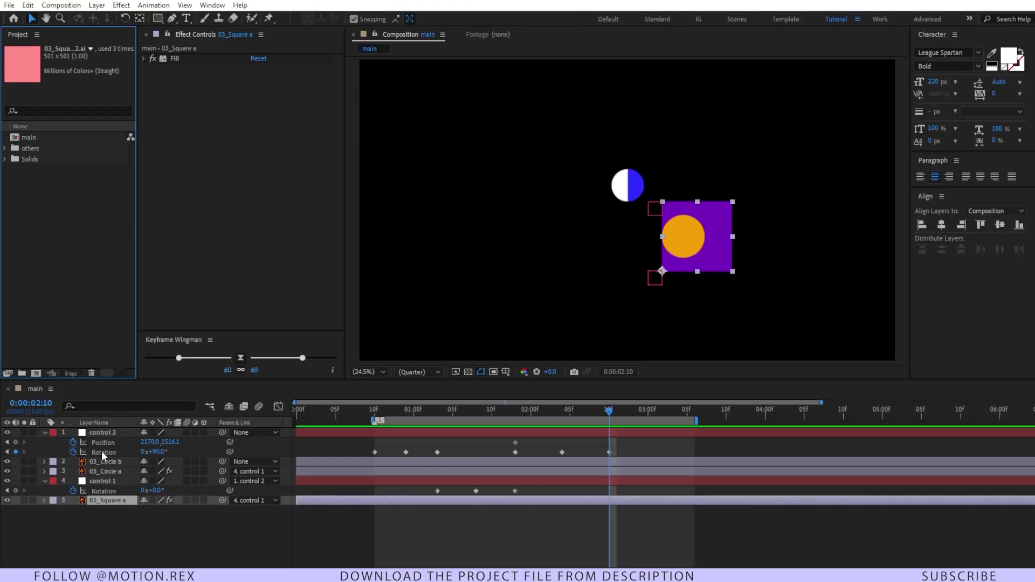
Set control 2's Position X to 1669.0 (2170 minus 501) at 2:10
{"action": "left_click", "coordinate": [103, 442]}
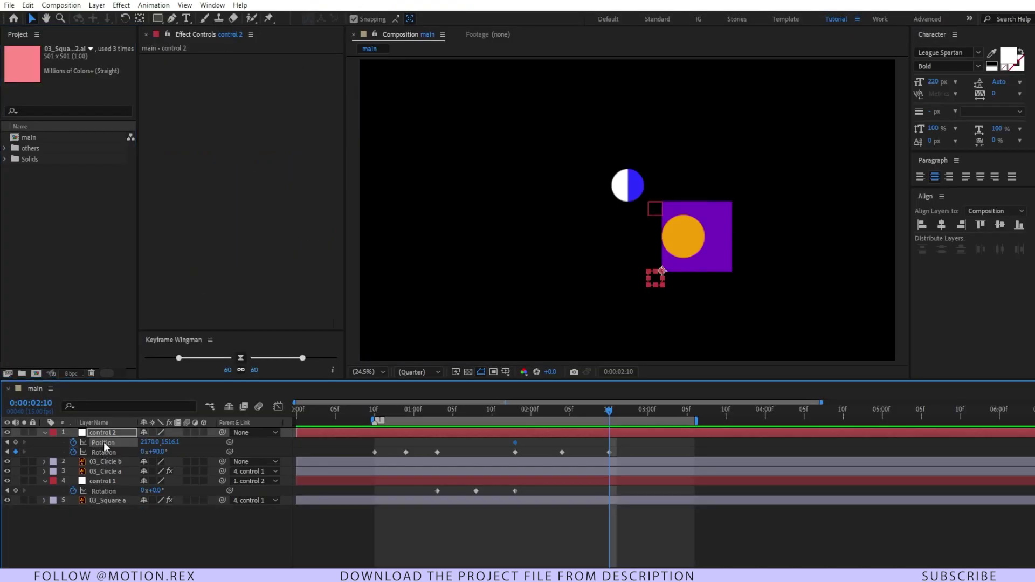
{"action": "left_click", "coordinate": [148, 443]}
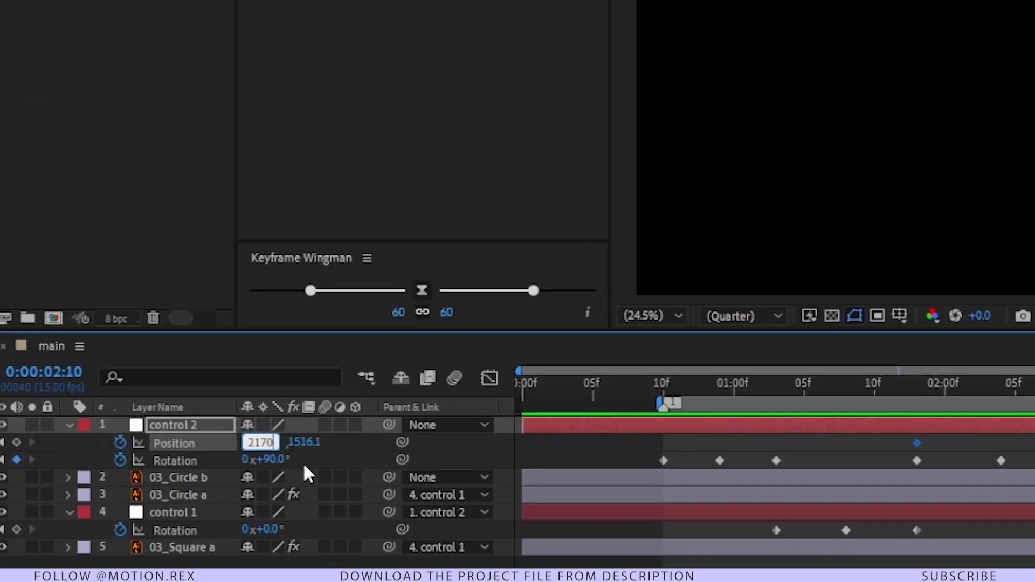
{"action": "type", "text": "-501"}
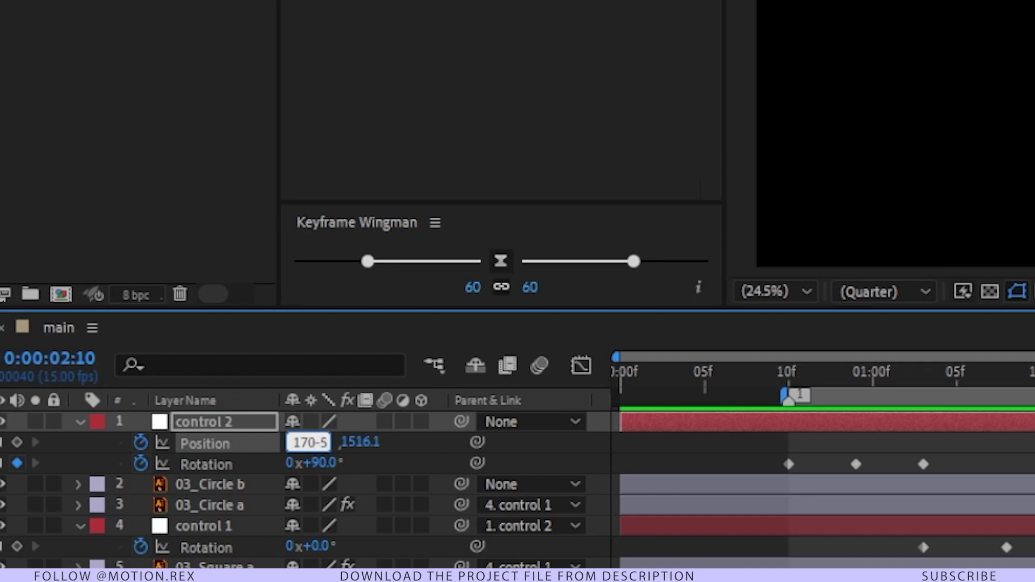
{"action": "key", "text": "Return"}
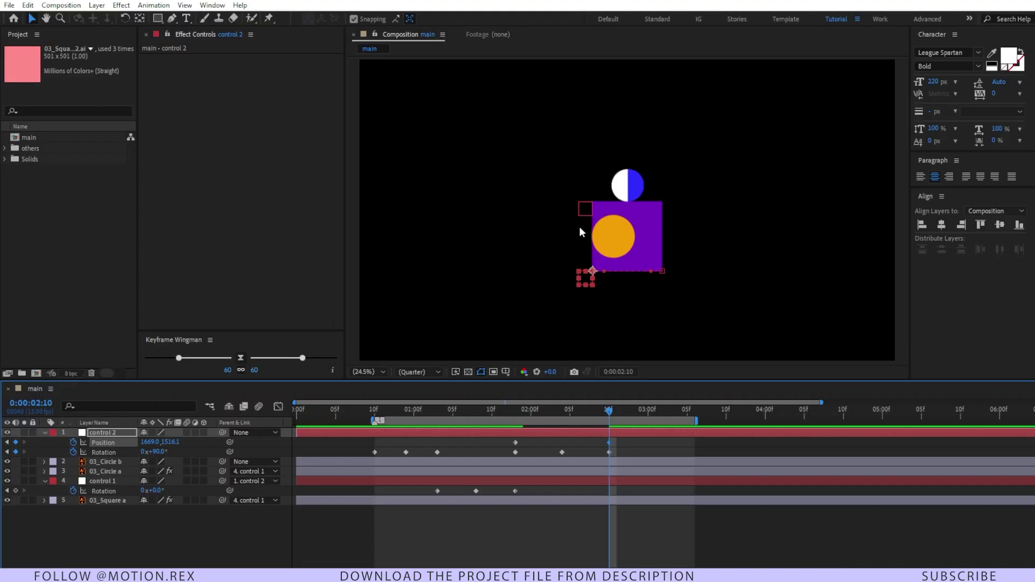
{"action": "left_click", "coordinate": [374, 411]}
{"action": "left_click", "coordinate": [626, 253]}
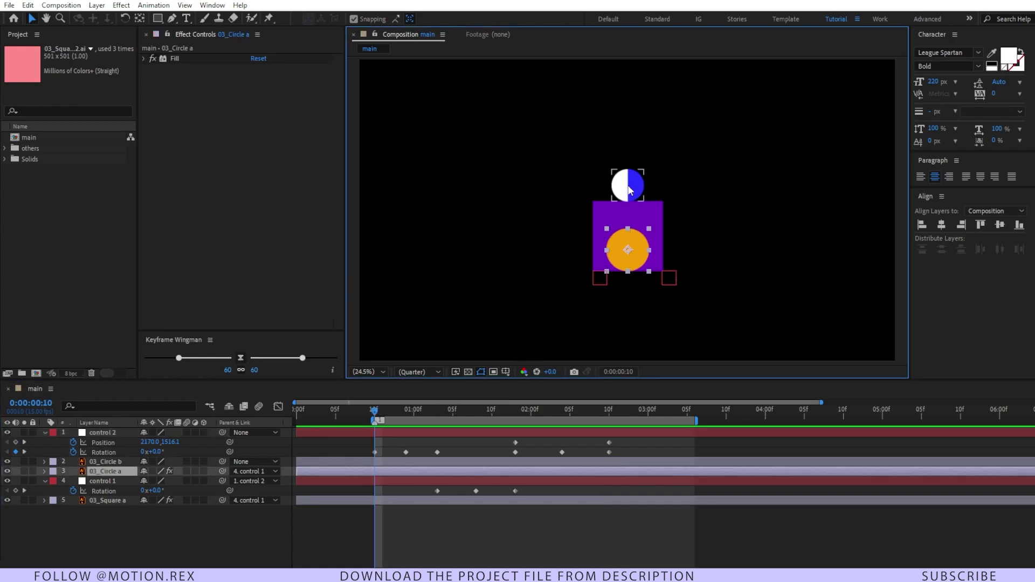
Hide 03_Circle a and 03_Circle b, then preview the purple square rolling on its own
{"action": "left_click", "coordinate": [630, 189]}
{"action": "left_click", "coordinate": [632, 248]}
{"action": "left_click", "coordinate": [7, 472]}
{"action": "left_click", "coordinate": [7, 461]}
{"action": "left_click", "coordinate": [127, 521]}
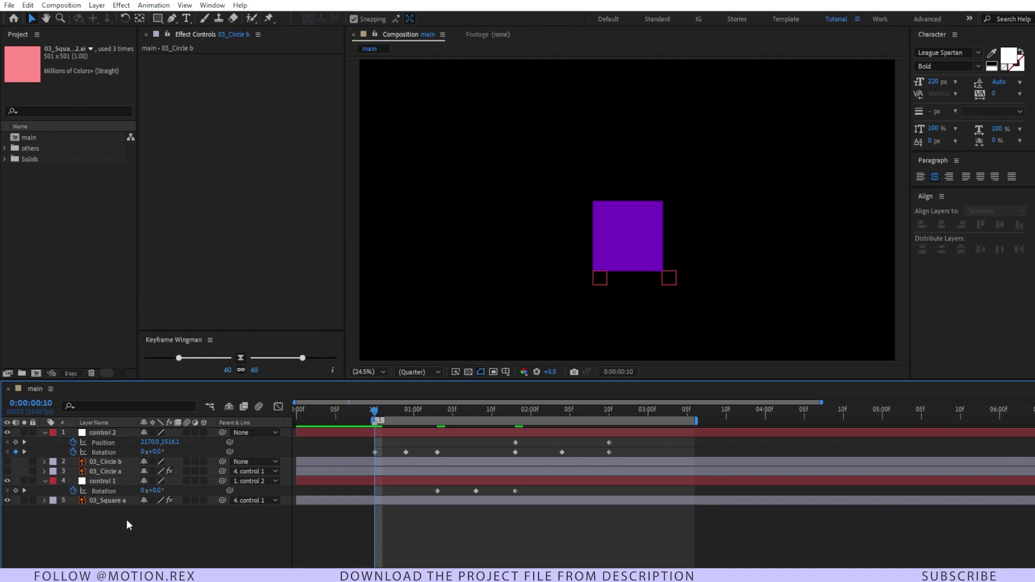
{"action": "key", "text": "space"}
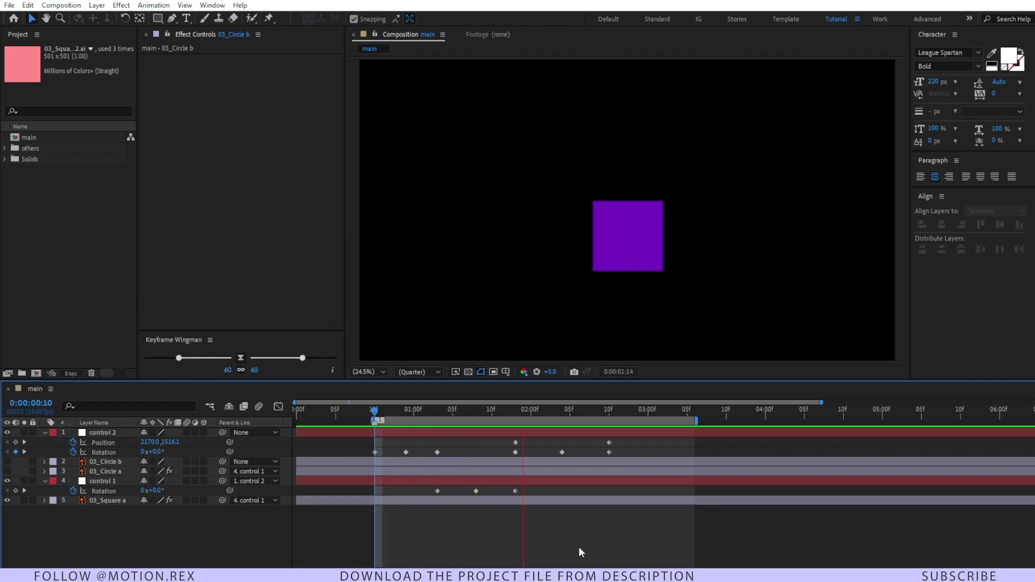
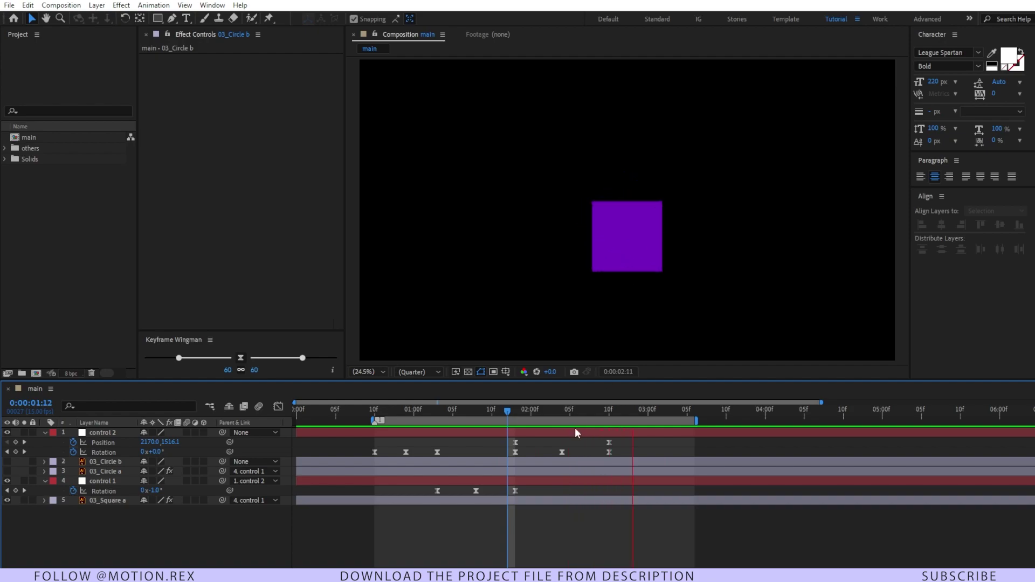
Scrub the time ruler to check the purple square tipping over its corner
{"action": "left_click_drag", "start_coordinate": [540, 416], "coordinate": [504, 414]}
Show control 2's Rotation speed graph and lengthen the first keyframes' ease influences
{"action": "key", "text": "shift+Home"}
{"action": "left_click_drag", "start_coordinate": [460, 448], "coordinate": [377, 454]}
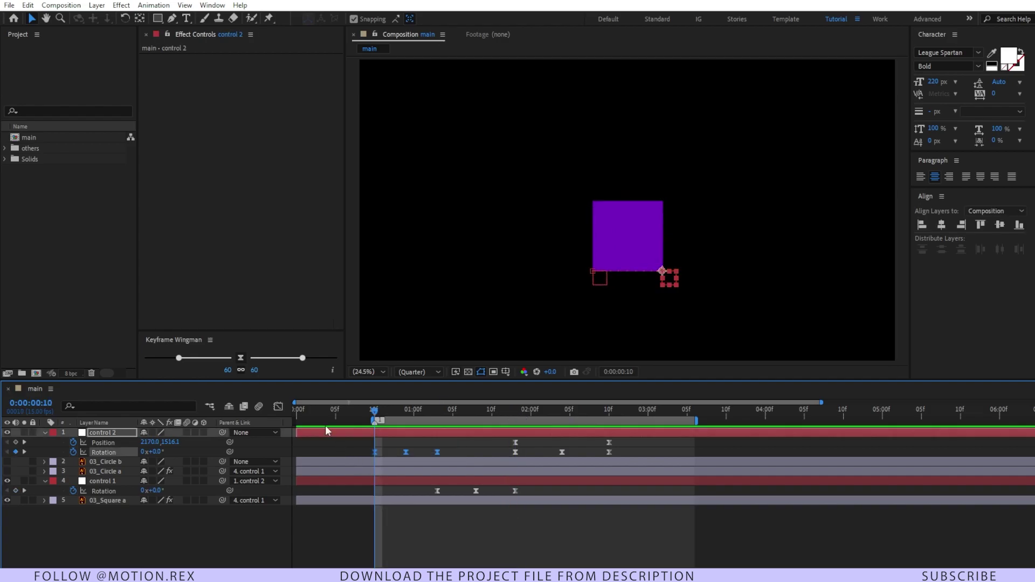
{"action": "left_click", "coordinate": [278, 408]}
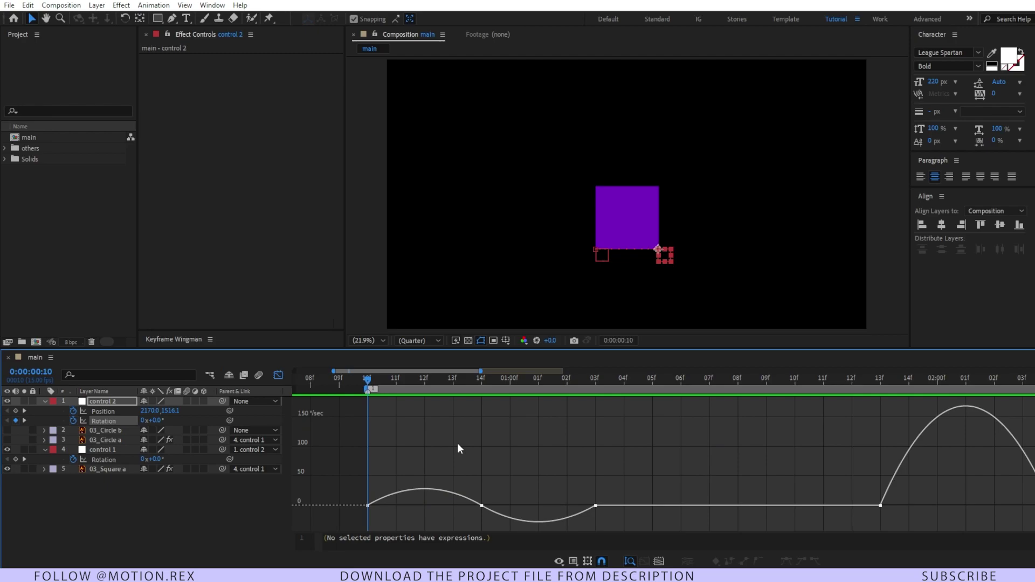
{"action": "left_click_drag", "start_coordinate": [500, 474], "coordinate": [369, 535]}
{"action": "left_click_drag", "start_coordinate": [511, 462], "coordinate": [394, 504]}
{"action": "left_click", "coordinate": [458, 473]}
{"action": "left_click_drag", "start_coordinate": [493, 446], "coordinate": [479, 469]}
{"action": "left_click_drag", "start_coordinate": [428, 509], "coordinate": [482, 486]}
Check the rotation around frame 11 and preview the tumble
{"action": "left_click", "coordinate": [382, 382]}
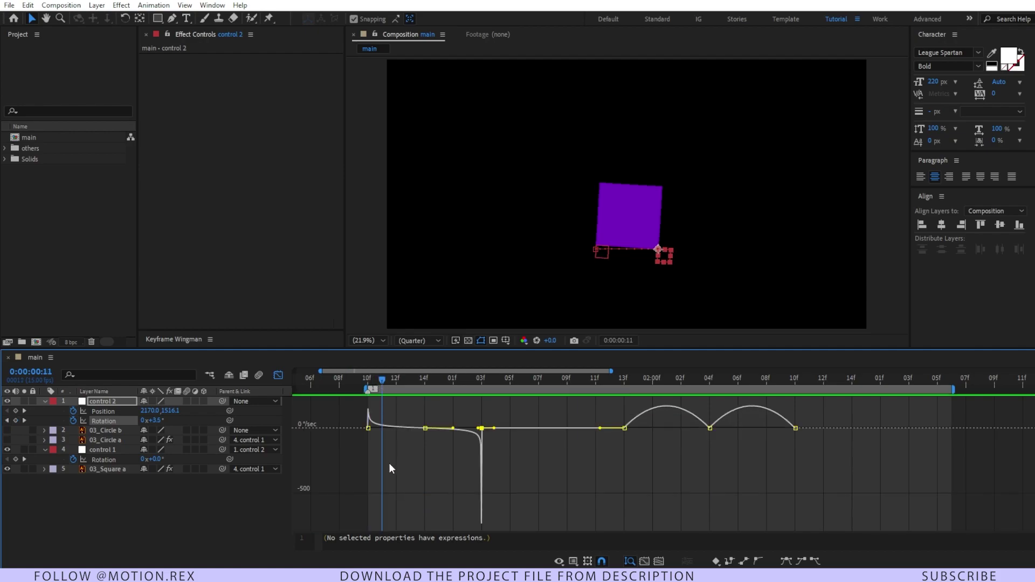
{"action": "left_click_drag", "start_coordinate": [381, 381], "coordinate": [358, 381]}
{"action": "left_click", "coordinate": [376, 383]}
{"action": "key", "text": "space"}
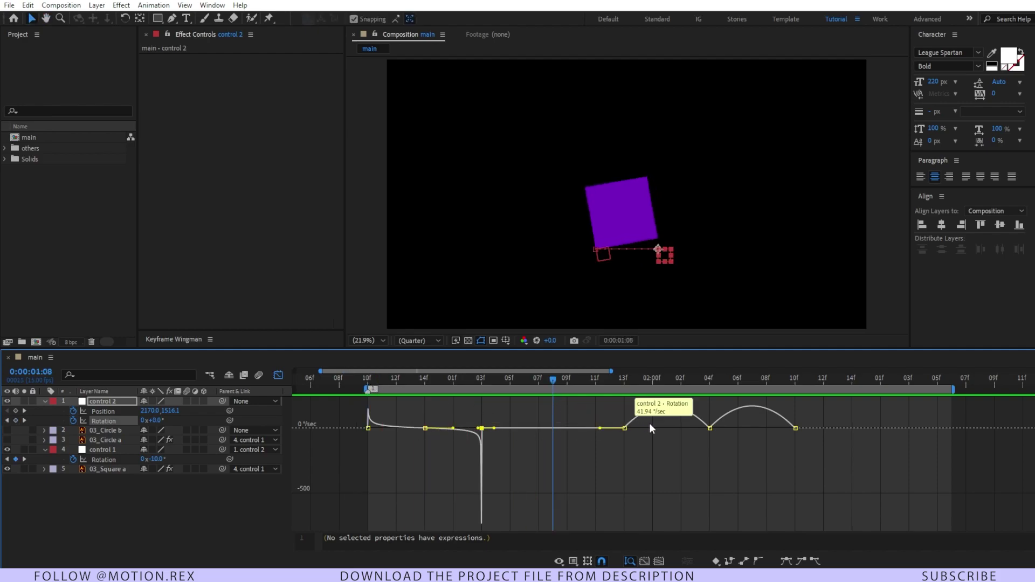
Extend the 04f Rotation keyframe's incoming and outgoing eases to 100% influence
{"action": "left_click_drag", "start_coordinate": [719, 410], "coordinate": [621, 454]}
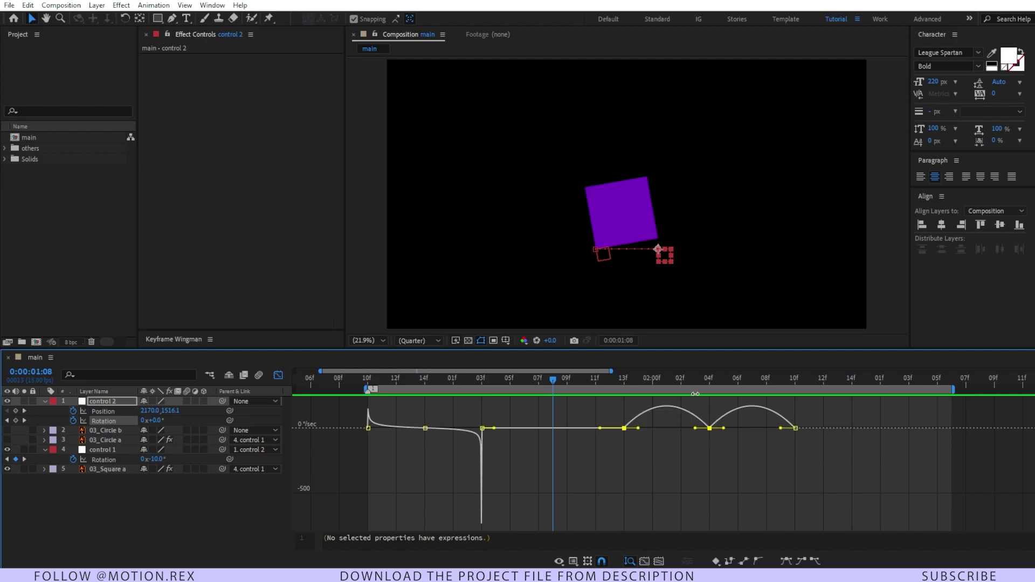
{"action": "left_click", "coordinate": [682, 376]}
{"action": "left_click", "coordinate": [699, 427]}
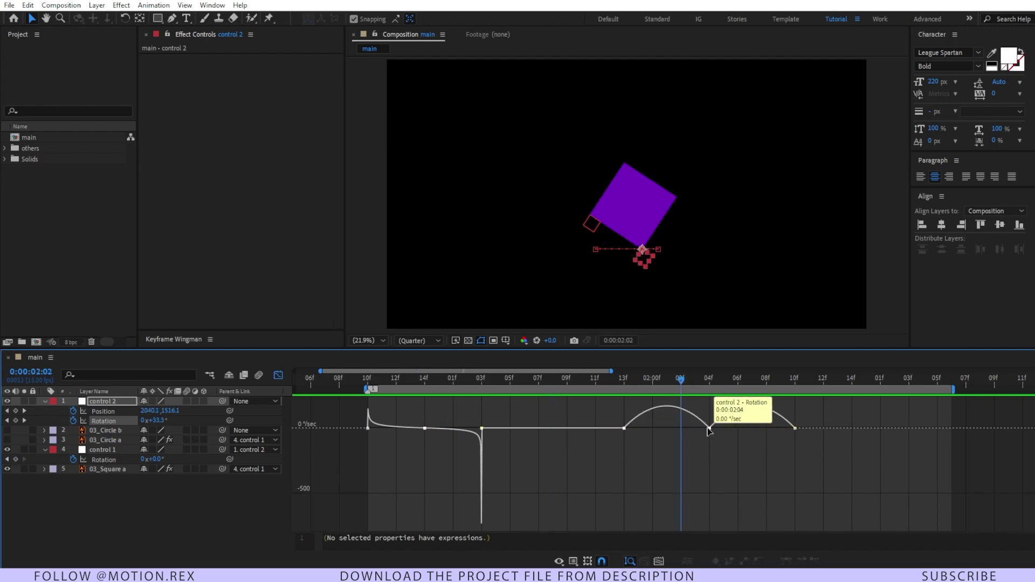
{"action": "left_click_drag", "start_coordinate": [695, 428], "coordinate": [625, 453]}
{"action": "left_click", "coordinate": [710, 473]}
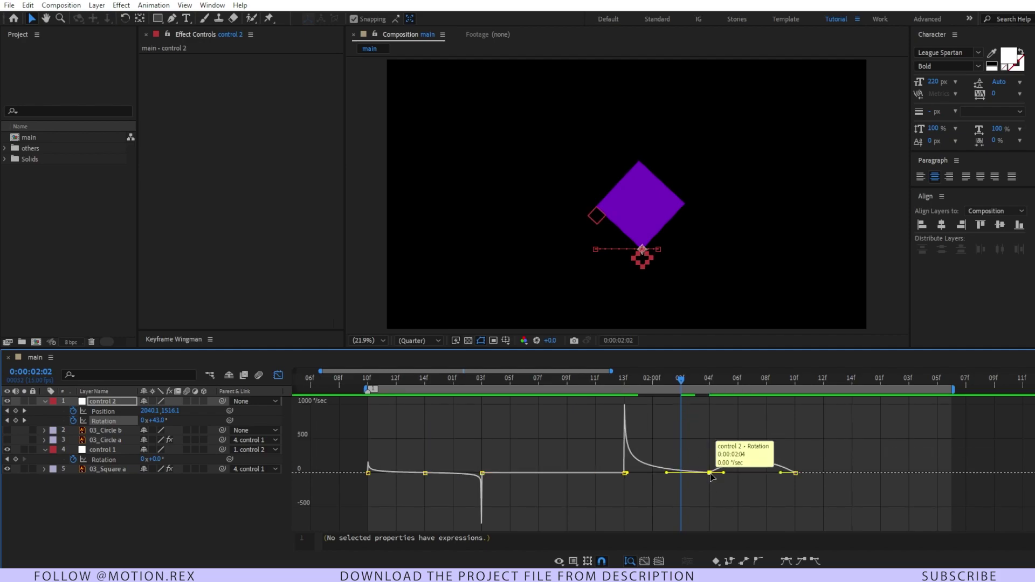
{"action": "left_click_drag", "start_coordinate": [725, 478], "coordinate": [792, 474]}
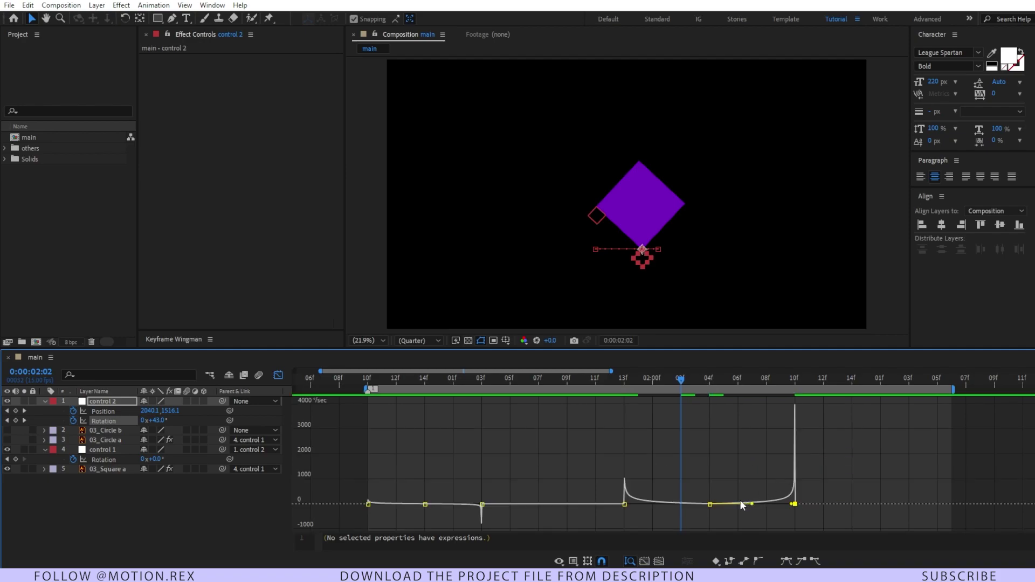
Check the motion between 13f and 02:04 and select the 02:04 Rotation keyframe
{"action": "left_click_drag", "start_coordinate": [679, 382], "coordinate": [711, 397]}
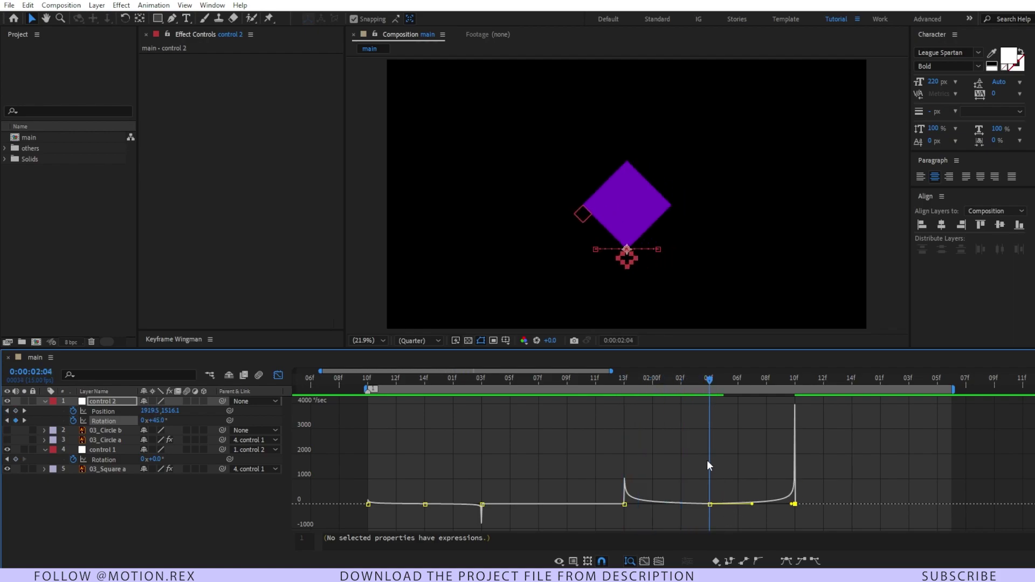
{"action": "left_click", "coordinate": [712, 505]}
{"action": "mouse_move", "coordinate": [710, 506]}
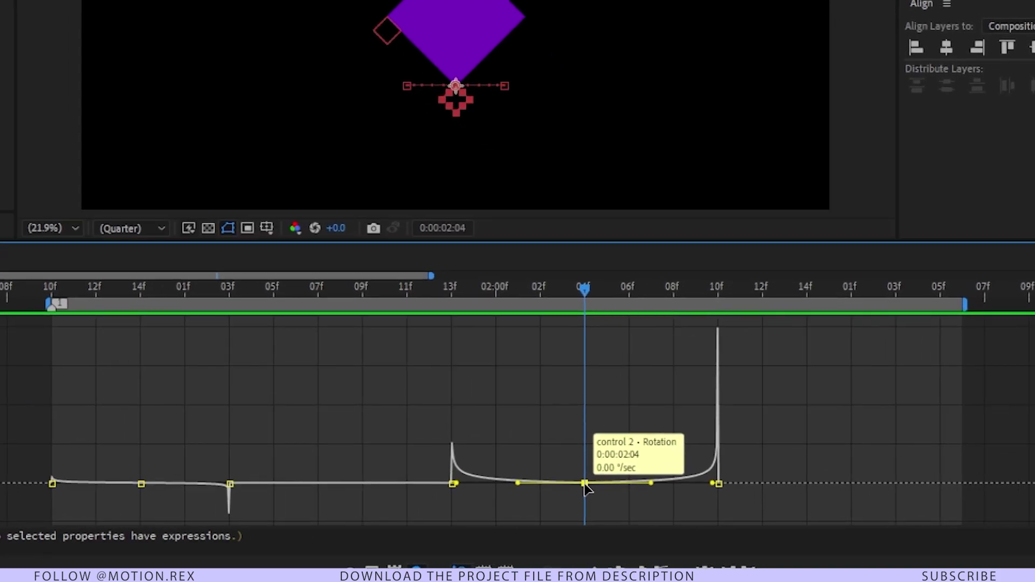
Make the 02:04 Rotation keyframe Continuous and raise its speed to about 41 °/sec
{"action": "left_click", "coordinate": [585, 484]}
{"action": "key", "text": "ctrl+shift+k"}
{"action": "left_click", "coordinate": [62, 174]}
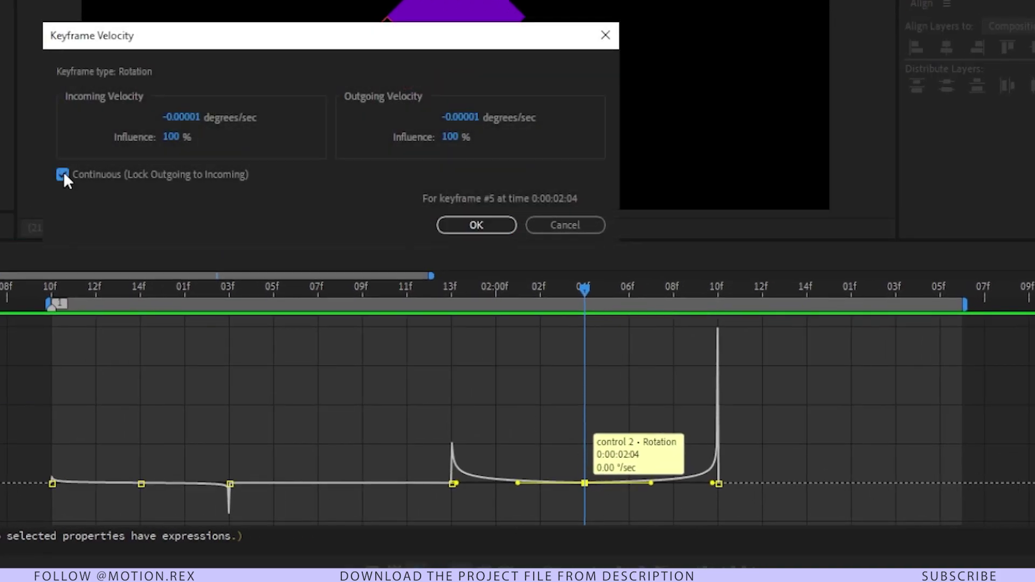
{"action": "left_click", "coordinate": [62, 174]}
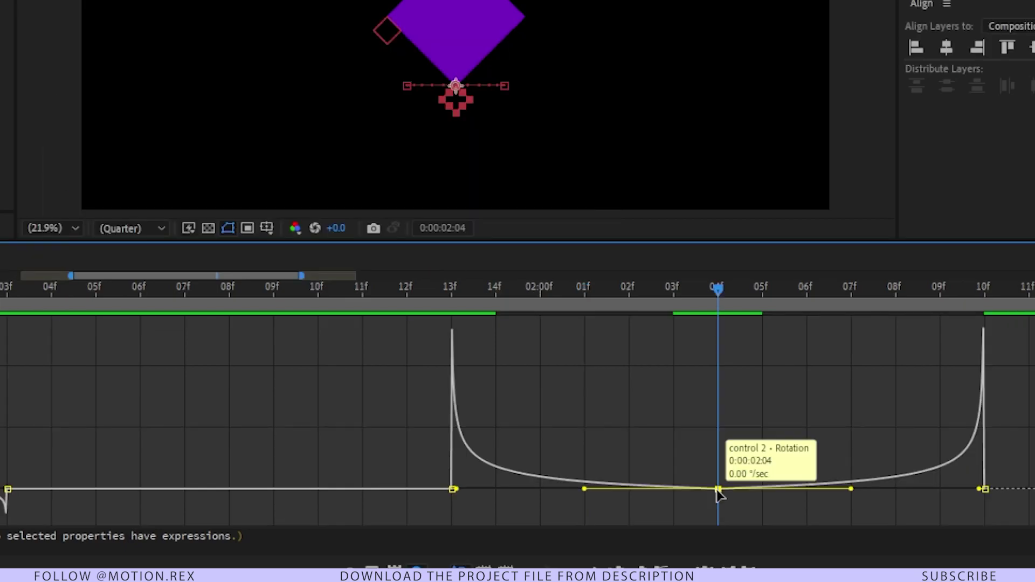
{"action": "left_click_drag", "start_coordinate": [718, 491], "coordinate": [717, 479]}
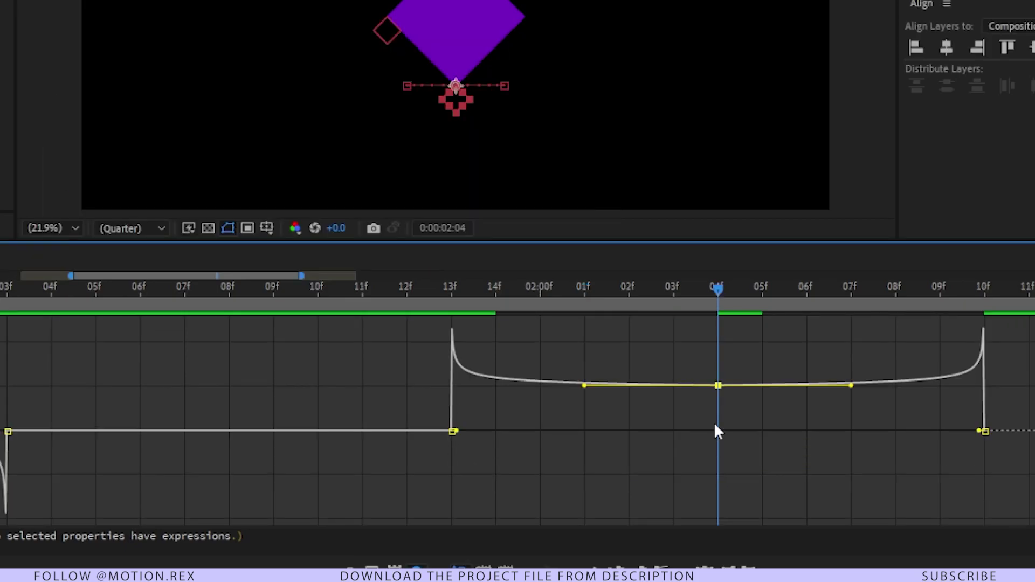
{"action": "left_click_drag", "start_coordinate": [716, 385], "coordinate": [718, 410]}
{"action": "left_click_drag", "start_coordinate": [718, 473], "coordinate": [719, 467]}
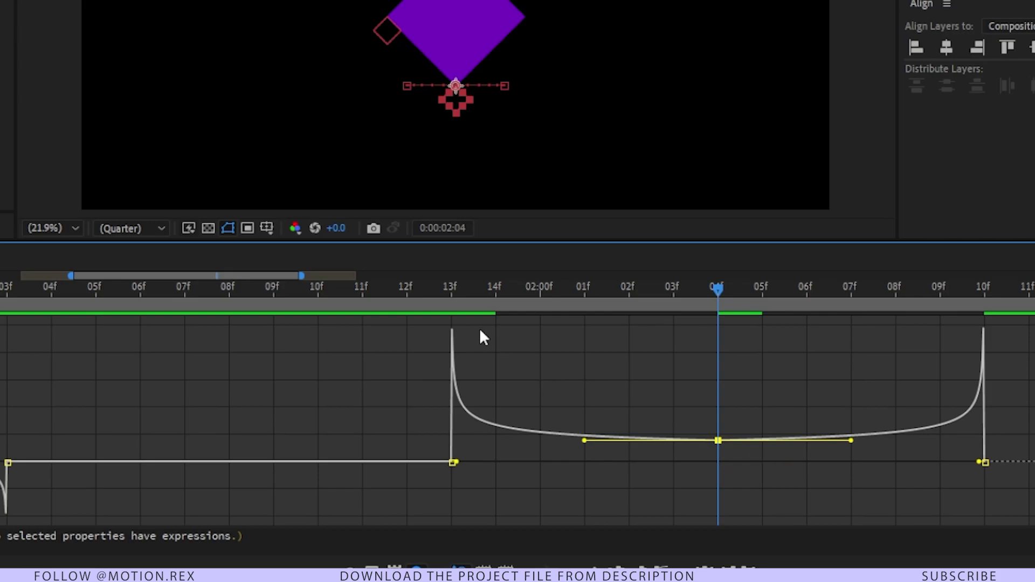
Preview the tumble starting from 12f
{"action": "left_click", "coordinate": [436, 289]}
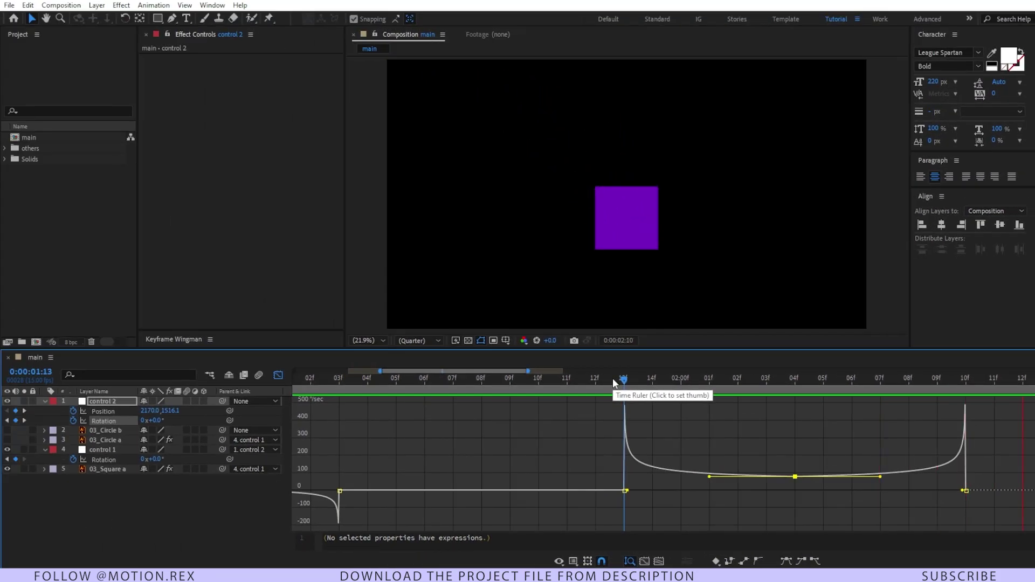
{"action": "left_click", "coordinate": [598, 379]}
{"action": "key", "text": "space"}
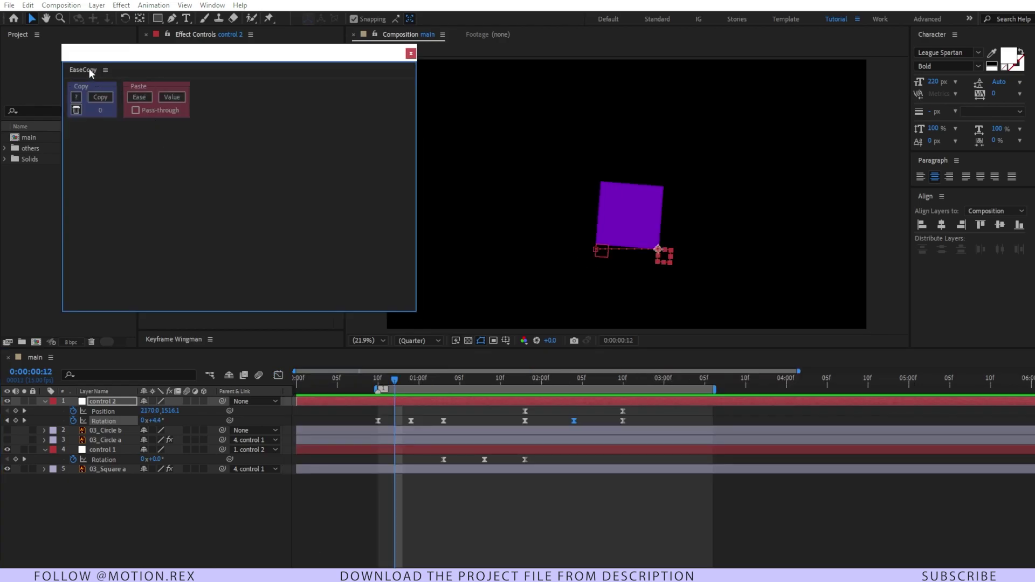
Dock EaseCopy and copy control 2's Rotation easing onto control 1's Rotation keyframes
{"action": "left_click_drag", "start_coordinate": [89, 72], "coordinate": [214, 311]}
{"action": "left_click", "coordinate": [270, 190]}
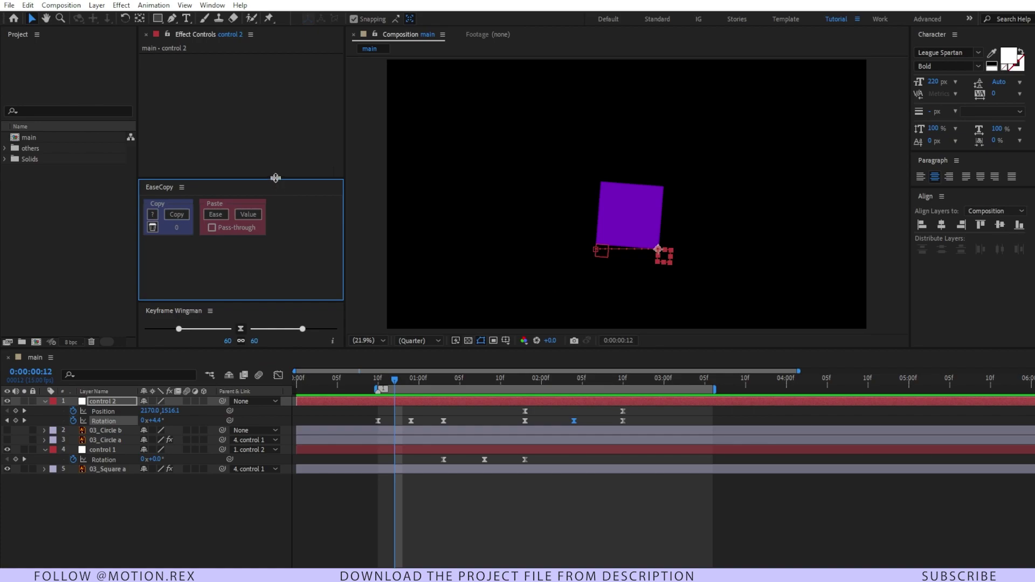
{"action": "left_click_drag", "start_coordinate": [274, 179], "coordinate": [268, 234]}
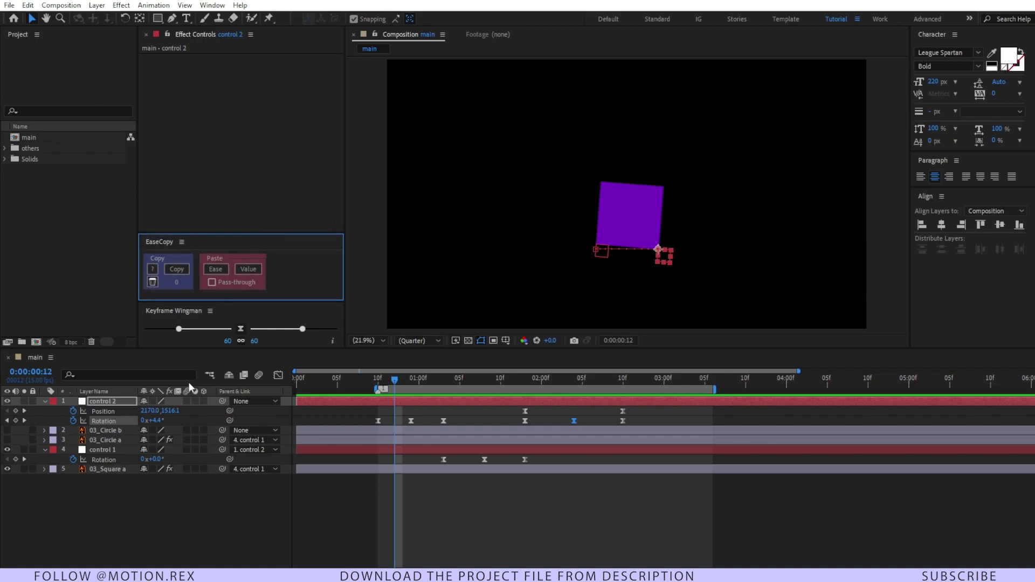
{"action": "left_click", "coordinate": [470, 423]}
{"action": "left_click_drag", "start_coordinate": [461, 412], "coordinate": [361, 439]}
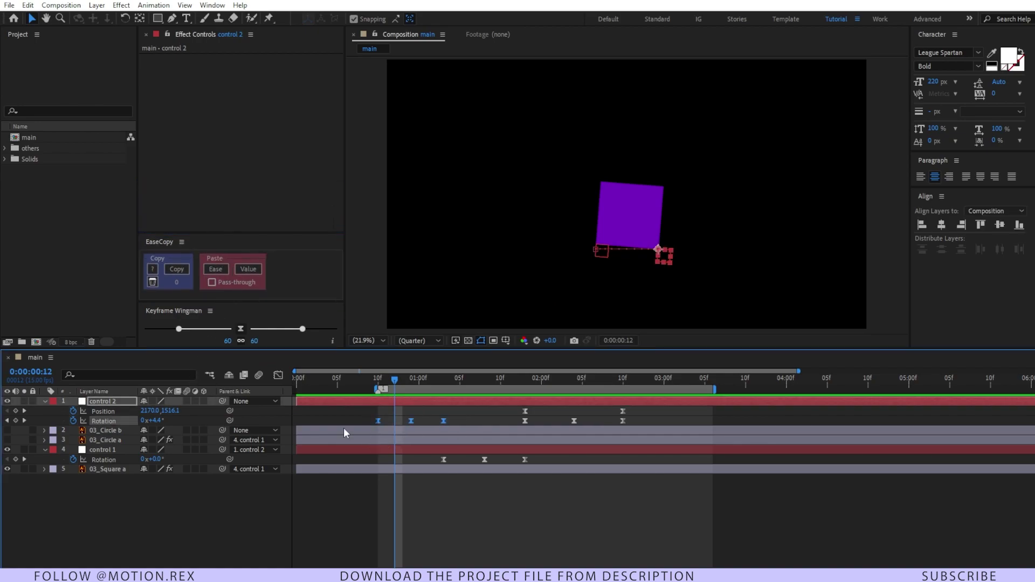
{"action": "left_click", "coordinate": [170, 272]}
{"action": "left_click_drag", "start_coordinate": [541, 459], "coordinate": [418, 471]}
{"action": "left_click", "coordinate": [213, 269]}
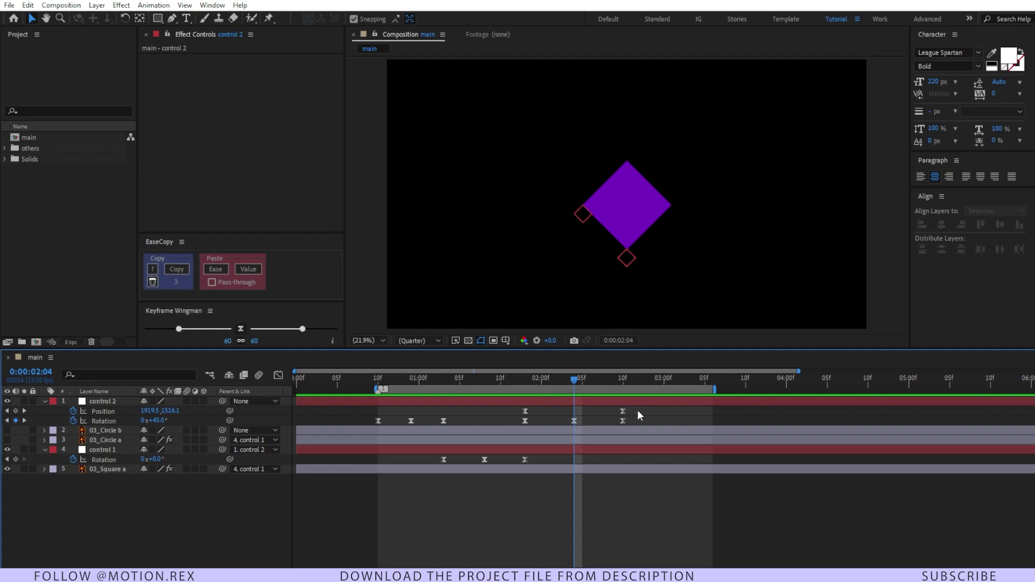
At 02:04, raise control 2's Position Y to 1334.1 and select its Position keyframes
{"action": "left_click", "coordinate": [588, 402]}
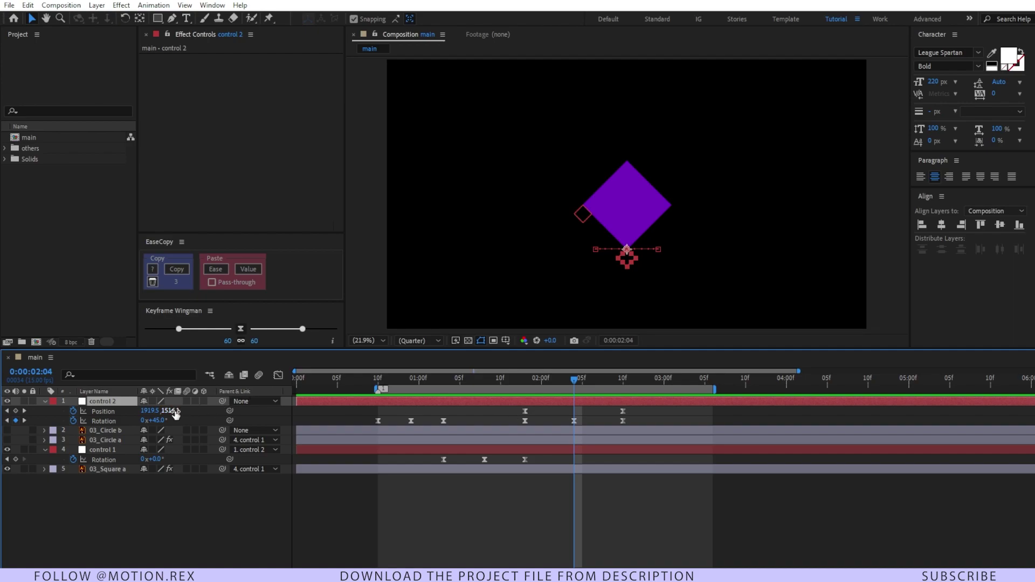
{"action": "left_click_drag", "start_coordinate": [173, 411], "coordinate": [81, 403]}
{"action": "scroll", "coordinate": [678, 244], "scroll_direction": "up", "scroll_amount": 2}
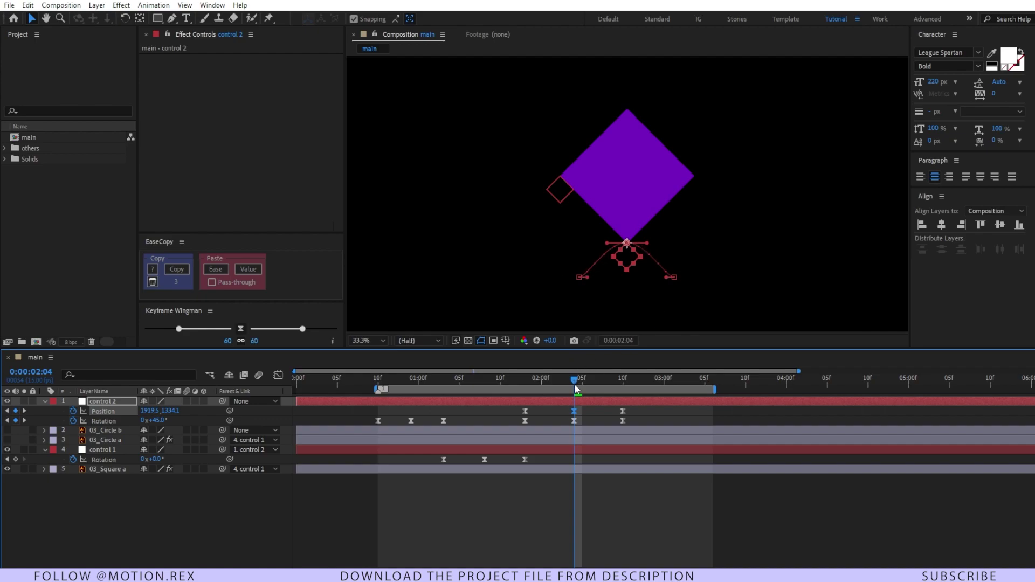
{"action": "left_click", "coordinate": [642, 414]}
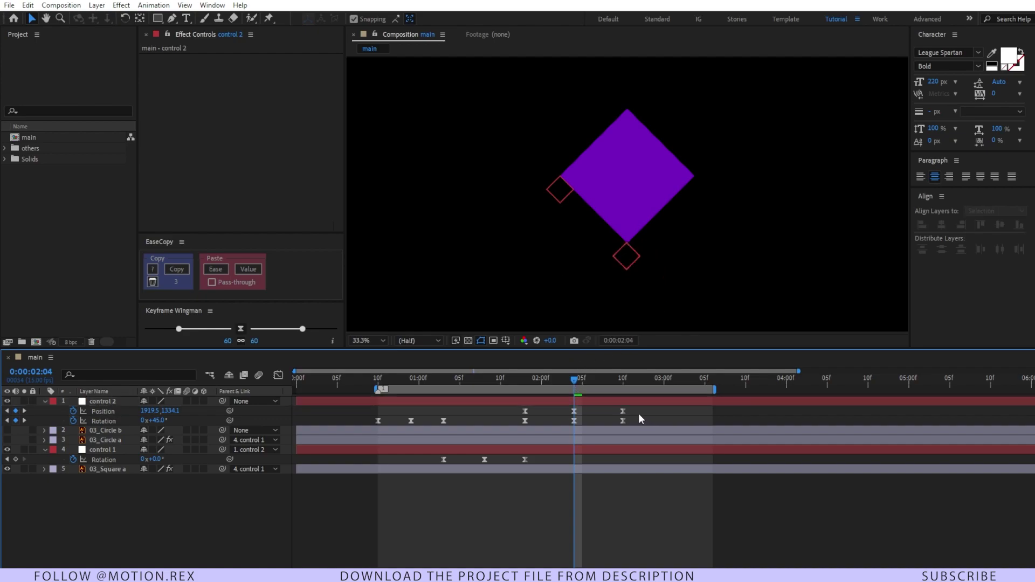
{"action": "left_click_drag", "start_coordinate": [636, 408], "coordinate": [521, 411]}
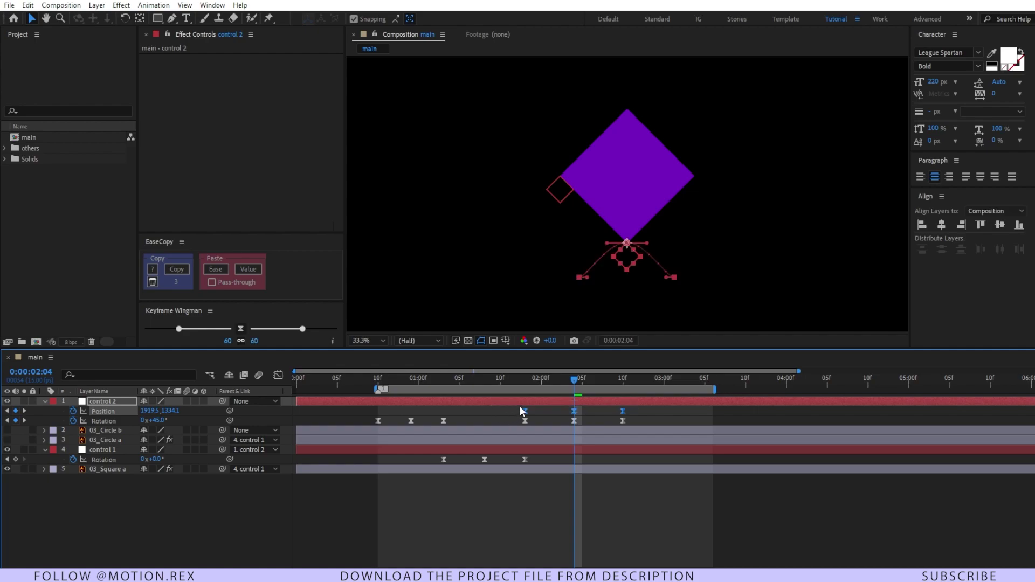
Set control 2's Position keyframes to Linear spatial interpolation
{"action": "right_click", "coordinate": [526, 414]}
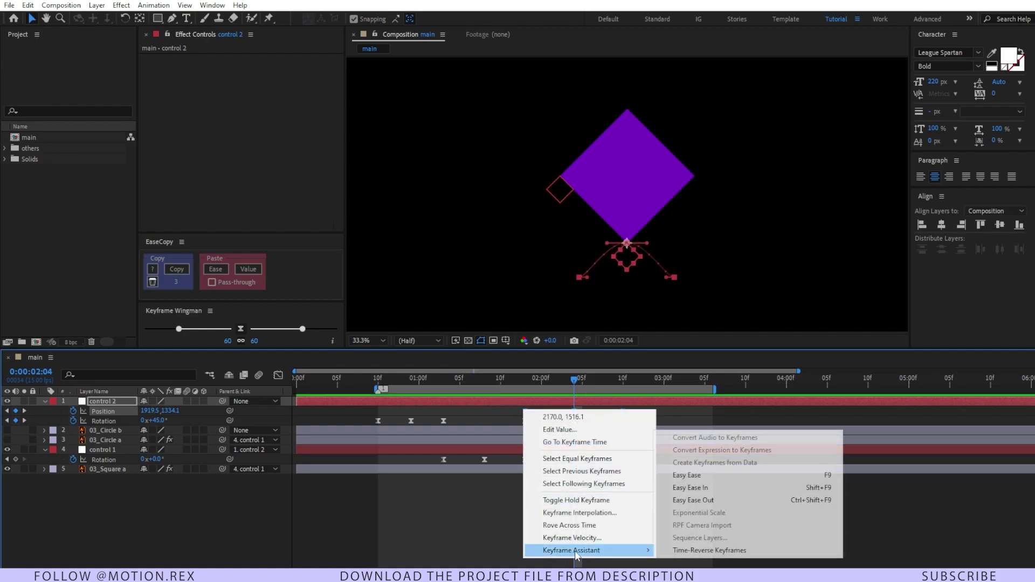
{"action": "left_click", "coordinate": [580, 513]}
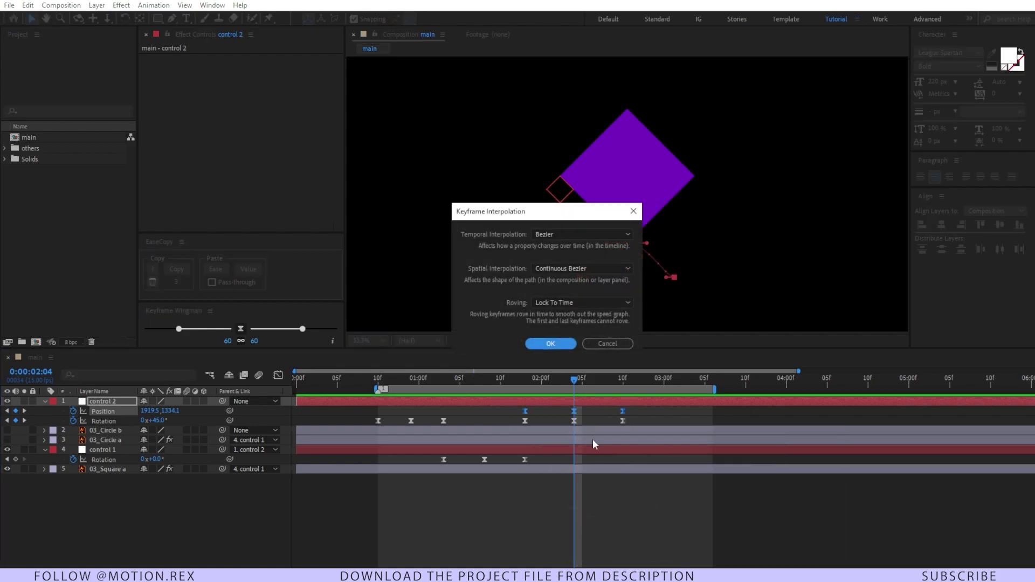
{"action": "left_click", "coordinate": [561, 269]}
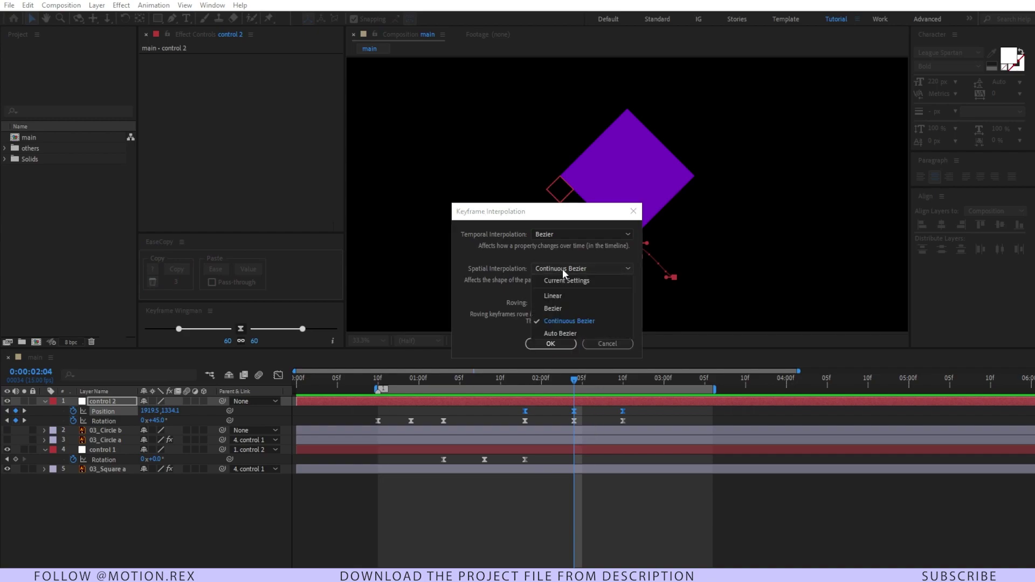
{"action": "left_click", "coordinate": [572, 300]}
{"action": "left_click", "coordinate": [552, 344]}
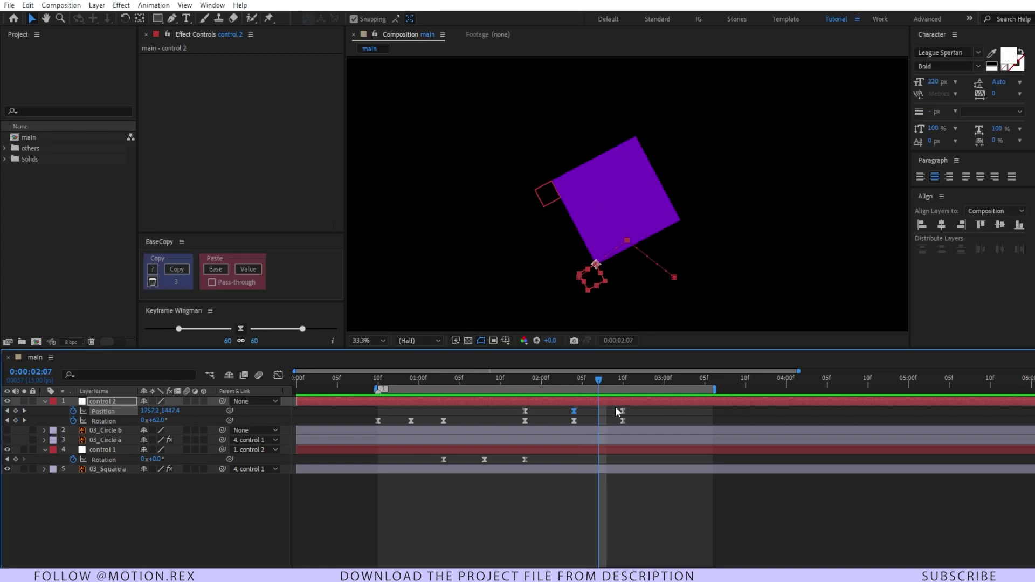
Copy the Rotation keyframes' easing and paste it onto control 2's Position keyframes
{"action": "left_click", "coordinate": [639, 416]}
{"action": "left_click_drag", "start_coordinate": [642, 419], "coordinate": [521, 418]}
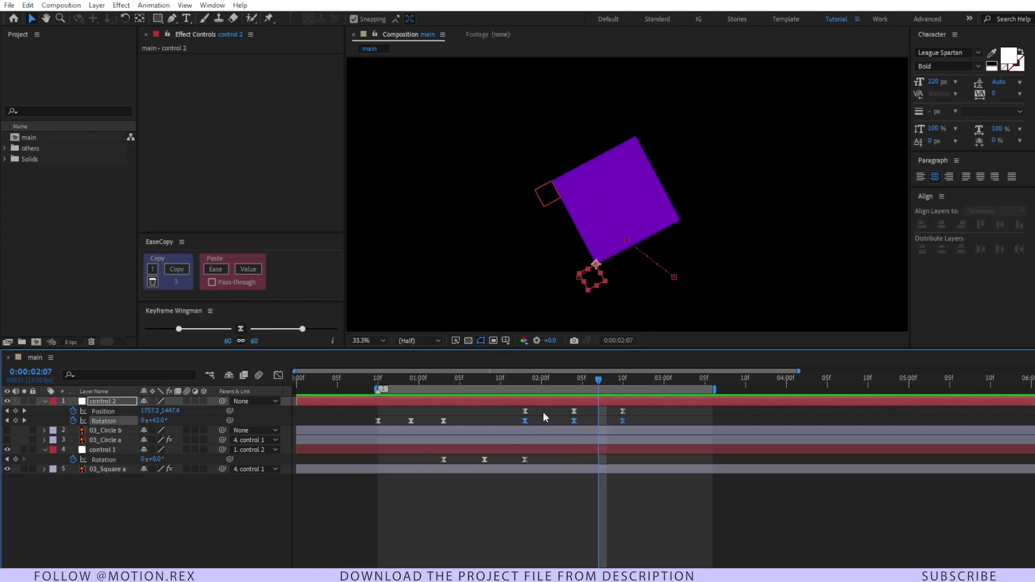
{"action": "left_click", "coordinate": [171, 270]}
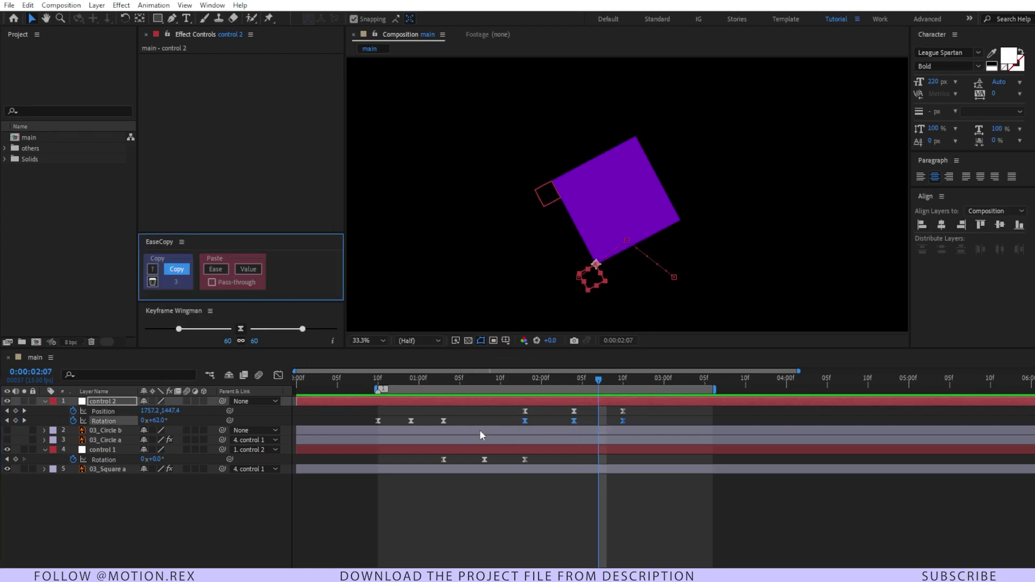
{"action": "left_click", "coordinate": [670, 412]}
{"action": "left_click_drag", "start_coordinate": [637, 410], "coordinate": [519, 418]}
{"action": "left_click", "coordinate": [515, 412]}
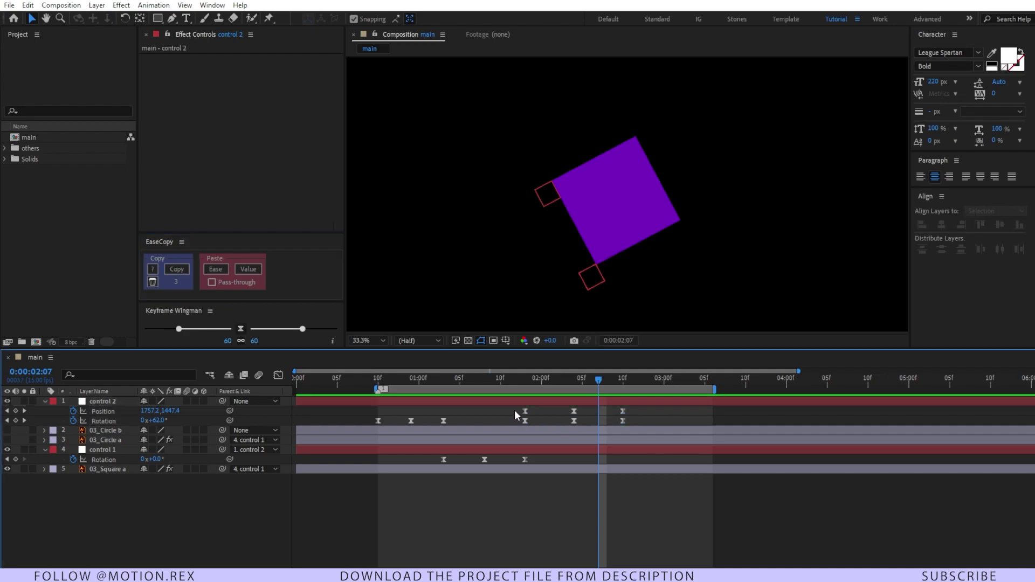
{"action": "left_click_drag", "start_coordinate": [638, 410], "coordinate": [509, 412]}
{"action": "left_click", "coordinate": [217, 269]}
Preview the tumble, then return to frame 10 and select 03_Square a
{"action": "left_click", "coordinate": [584, 476]}
{"action": "key", "text": "space"}
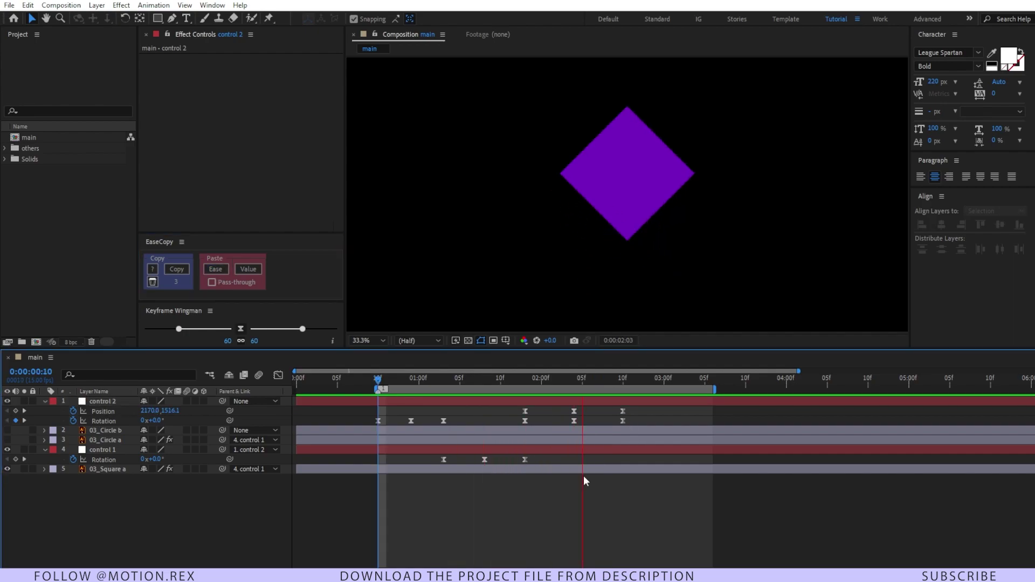
{"action": "left_click", "coordinate": [507, 386]}
{"action": "key", "text": "space"}
{"action": "key", "text": "space"}
{"action": "left_click_drag", "start_coordinate": [572, 379], "coordinate": [379, 402]}
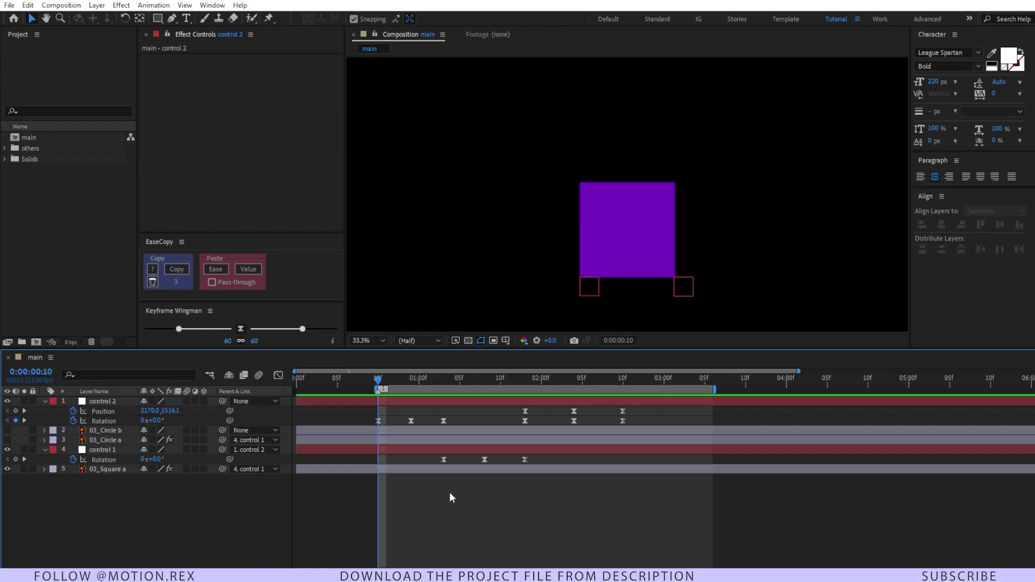
{"action": "left_click", "coordinate": [119, 471]}
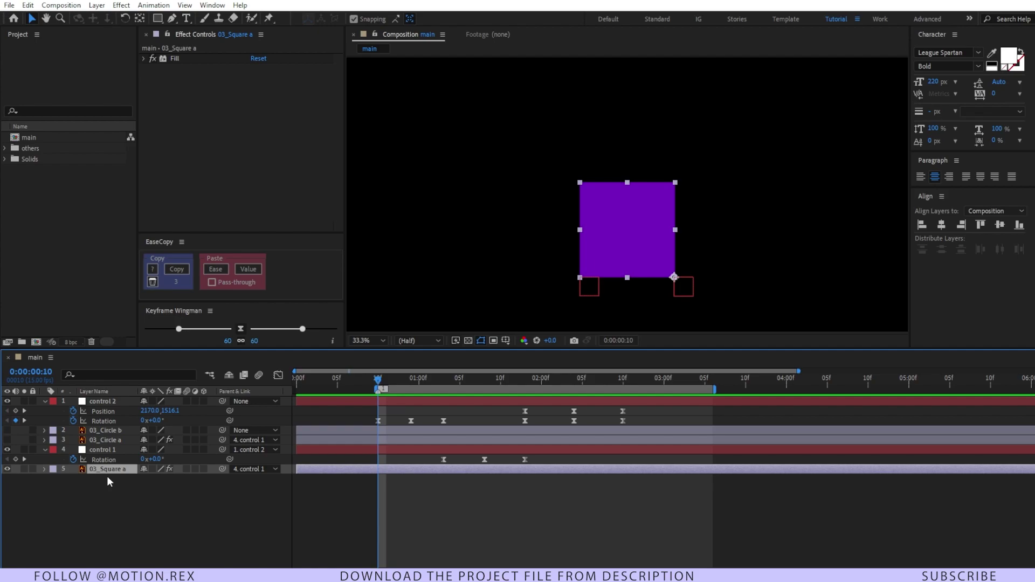
Keyframe 03_Square a's Scale, unlink proportions, and squash its height to 95% at frame 10
{"action": "key", "text": "s"}
{"action": "left_click", "coordinate": [74, 479]}
{"action": "mouse_move", "coordinate": [378, 484]}
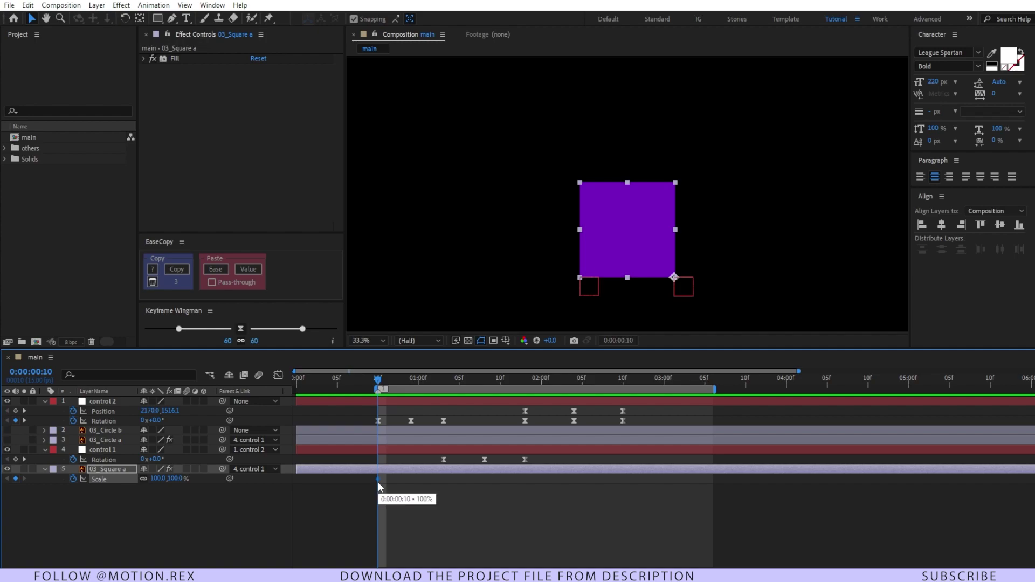
{"action": "key", "text": "Page_Up"}
{"action": "key", "text": "Page_Up"}
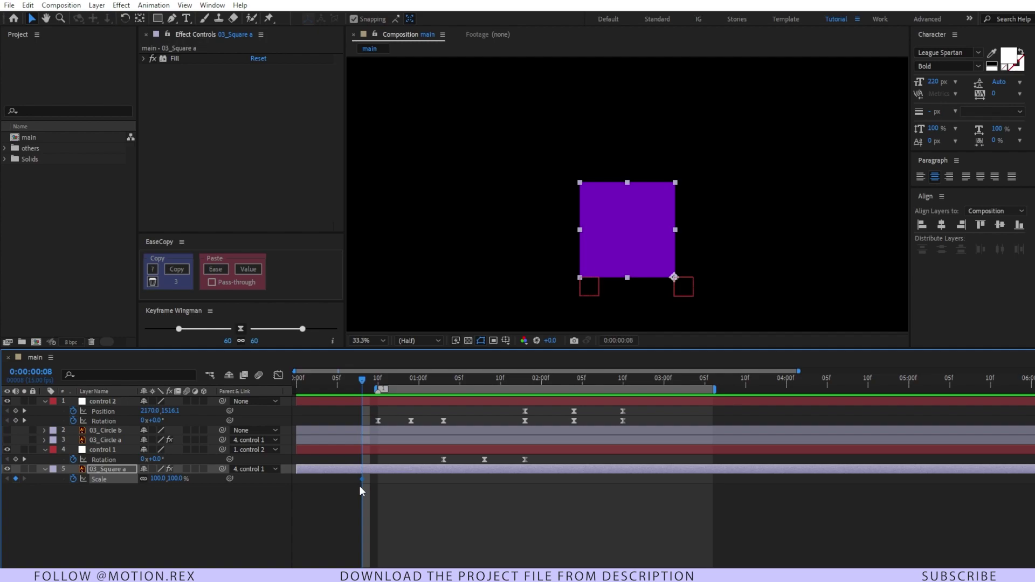
{"action": "key", "text": "Page_Down"}
{"action": "key", "text": "Page_Down"}
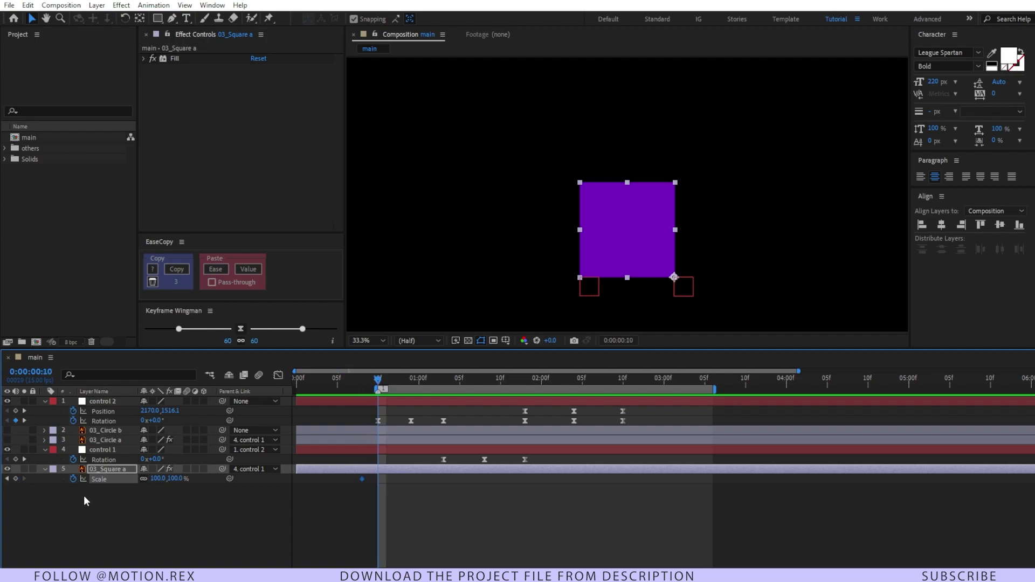
{"action": "left_click", "coordinate": [143, 479]}
{"action": "left_click", "coordinate": [178, 479]}
{"action": "type", "text": "95"}
{"action": "key", "text": "Return"}
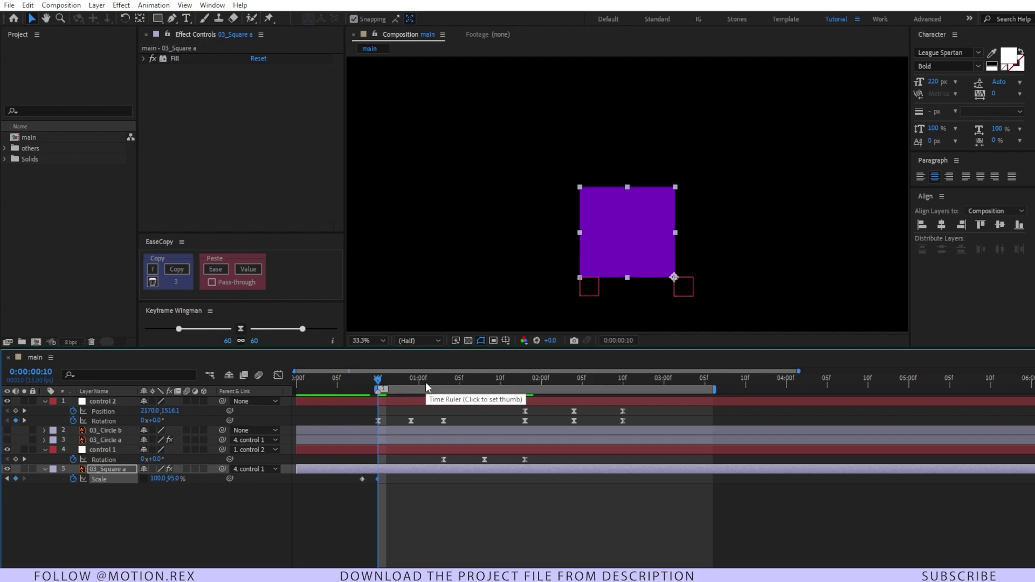
Set height keyframes of 100% at 14f, 90% at the next landing, and 100% at 01:08
{"action": "key", "text": "k"}
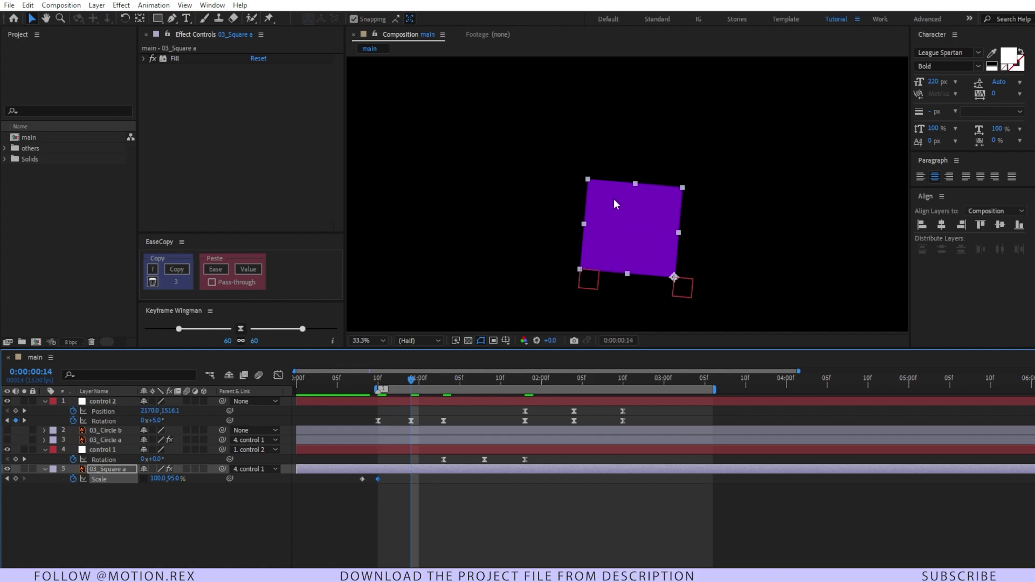
{"action": "left_click", "coordinate": [174, 479]}
{"action": "type", "text": "100"}
{"action": "key", "text": "Return"}
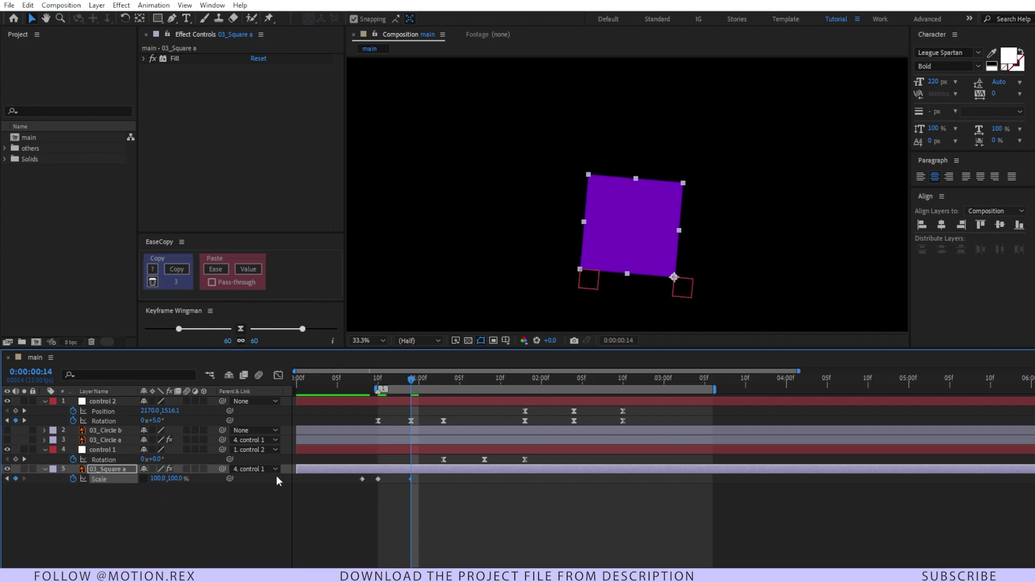
{"action": "left_click_drag", "start_coordinate": [418, 379], "coordinate": [443, 397]}
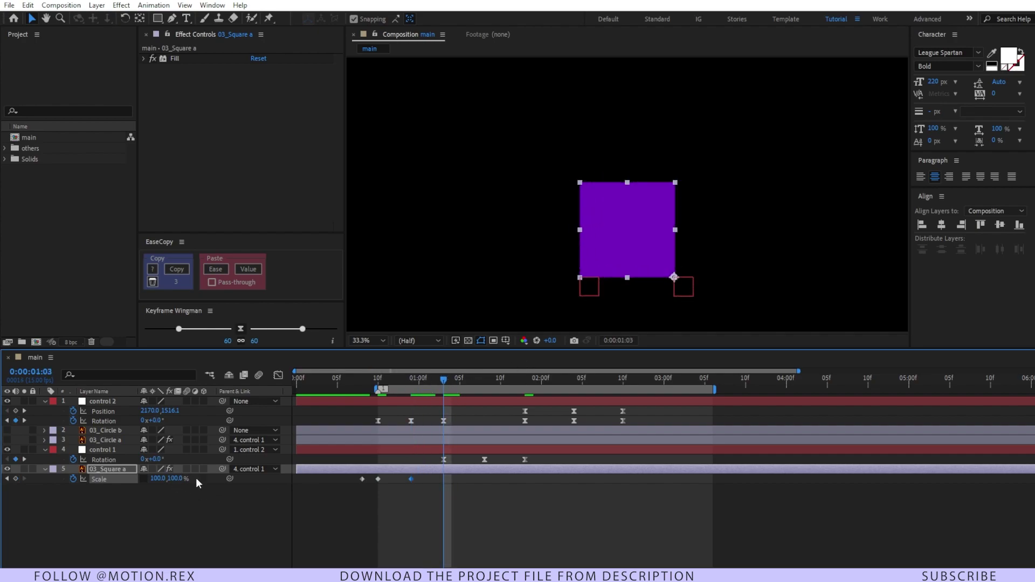
{"action": "type", "text": "90"}
{"action": "key", "text": "Return"}
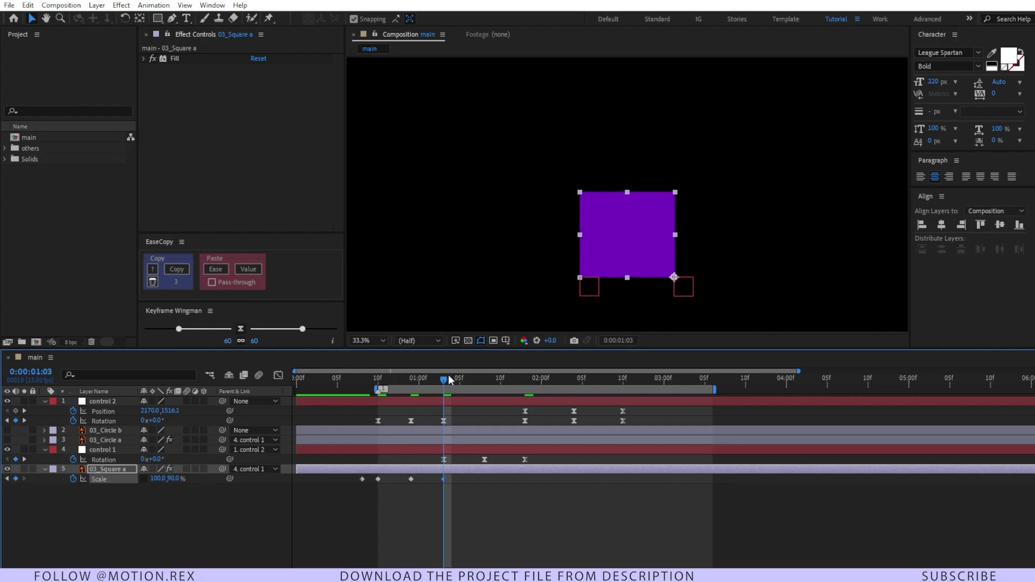
{"action": "key", "text": "k"}
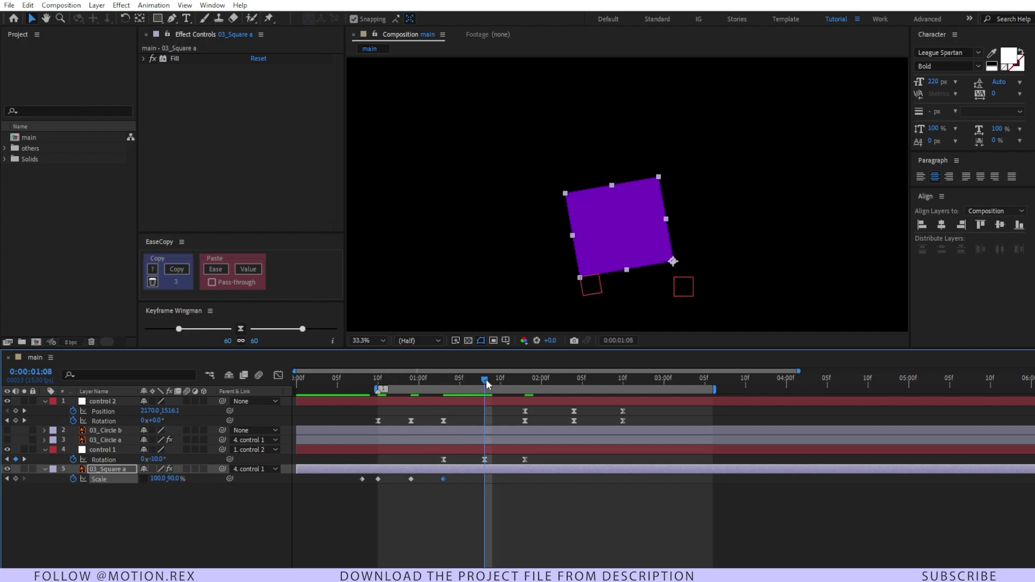
{"action": "left_click", "coordinate": [175, 479]}
{"action": "type", "text": "100"}
{"action": "key", "text": "Return"}
Squash the height to 85% at 01:13 and restore it to 100% at 02:04
{"action": "left_click_drag", "start_coordinate": [484, 382], "coordinate": [525, 382]}
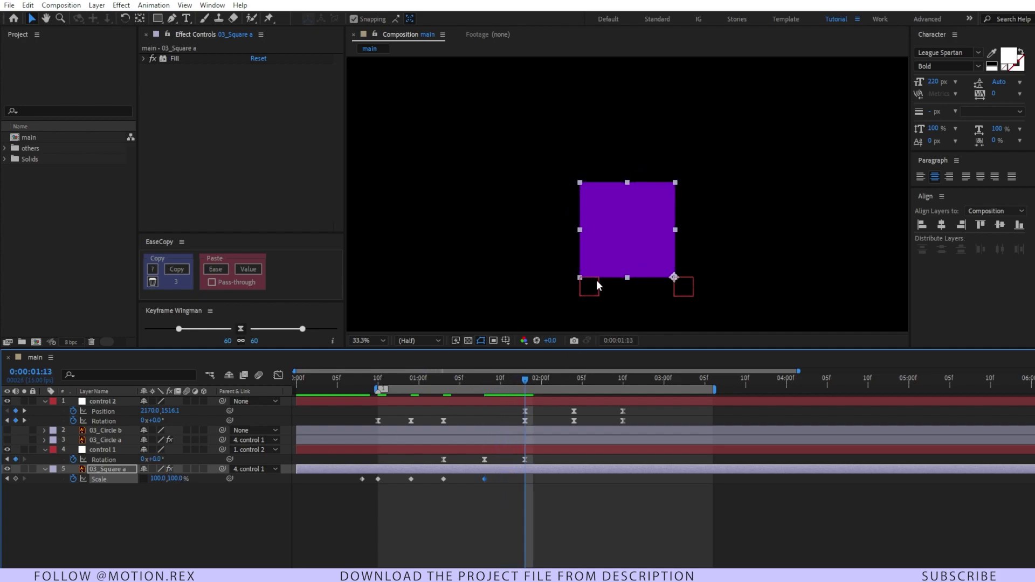
{"action": "left_click", "coordinate": [180, 479]}
{"action": "type", "text": "85"}
{"action": "key", "text": "Return"}
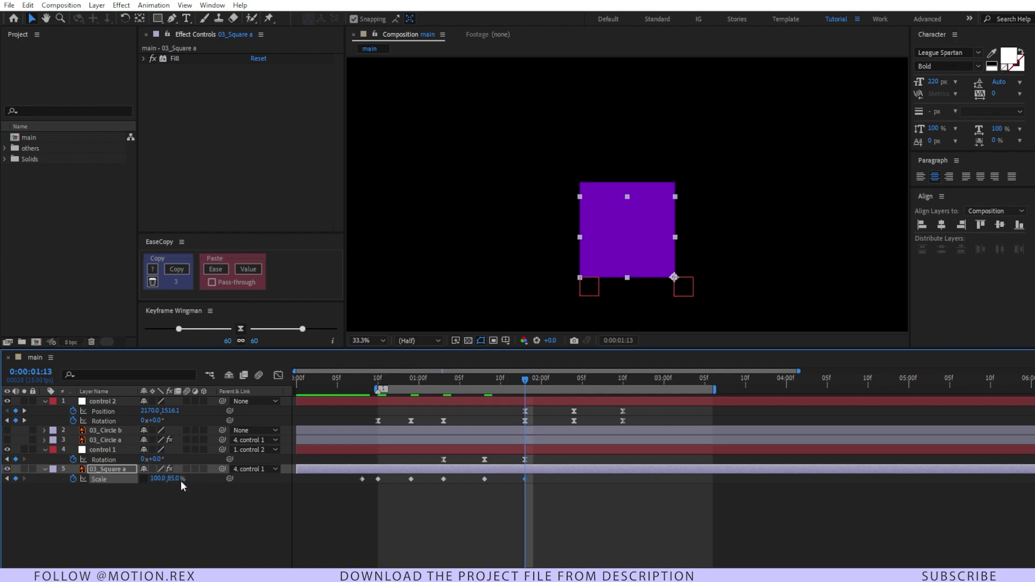
{"action": "left_click_drag", "start_coordinate": [415, 382], "coordinate": [525, 426]}
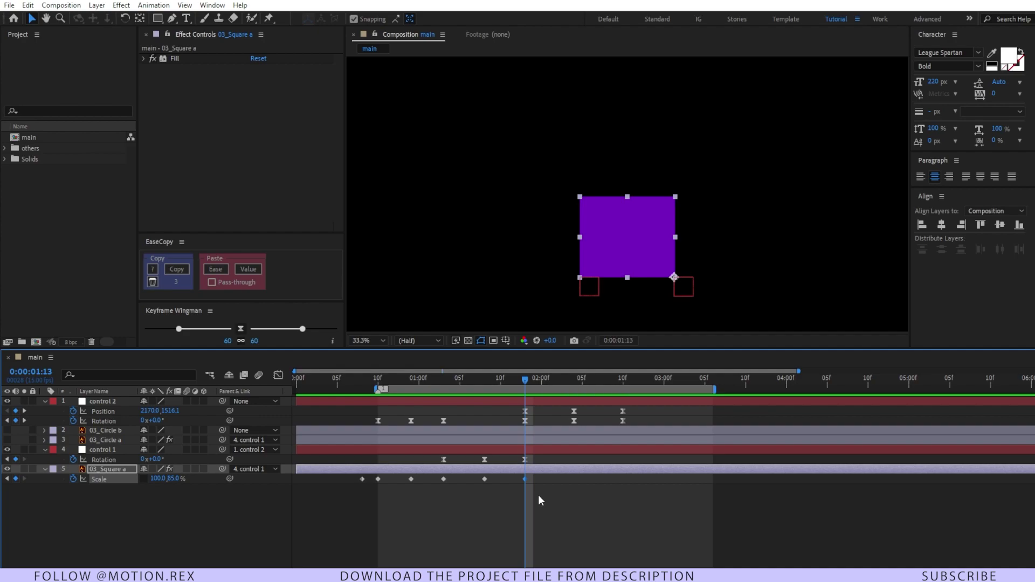
{"action": "left_click", "coordinate": [542, 379]}
{"action": "left_click_drag", "start_coordinate": [545, 382], "coordinate": [576, 381]}
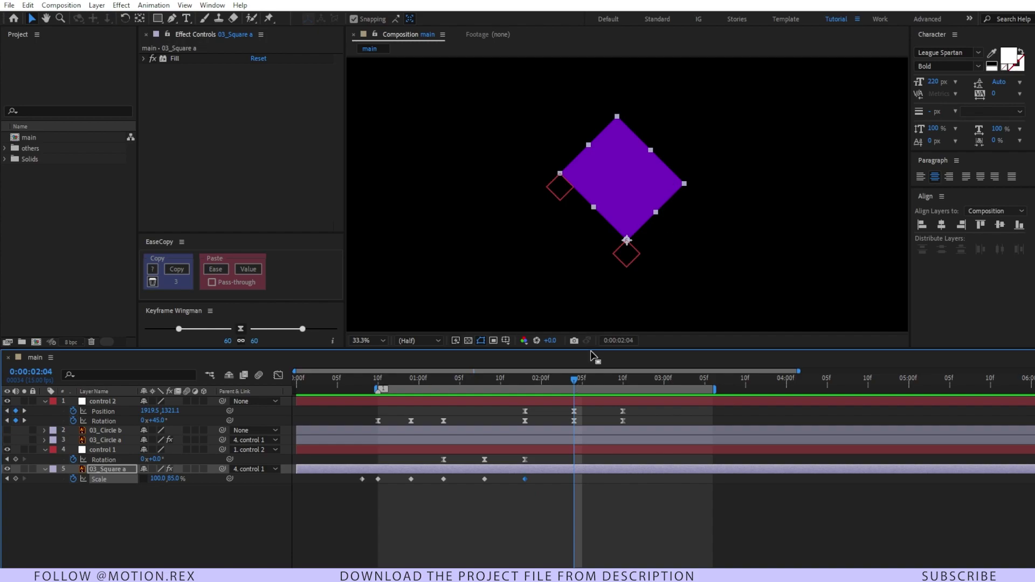
{"action": "left_click", "coordinate": [173, 478]}
{"action": "type", "text": "100"}
{"action": "key", "text": "Return"}
Apply Easy Ease to all seven Scale keyframes
{"action": "left_click_drag", "start_coordinate": [575, 381], "coordinate": [624, 382]}
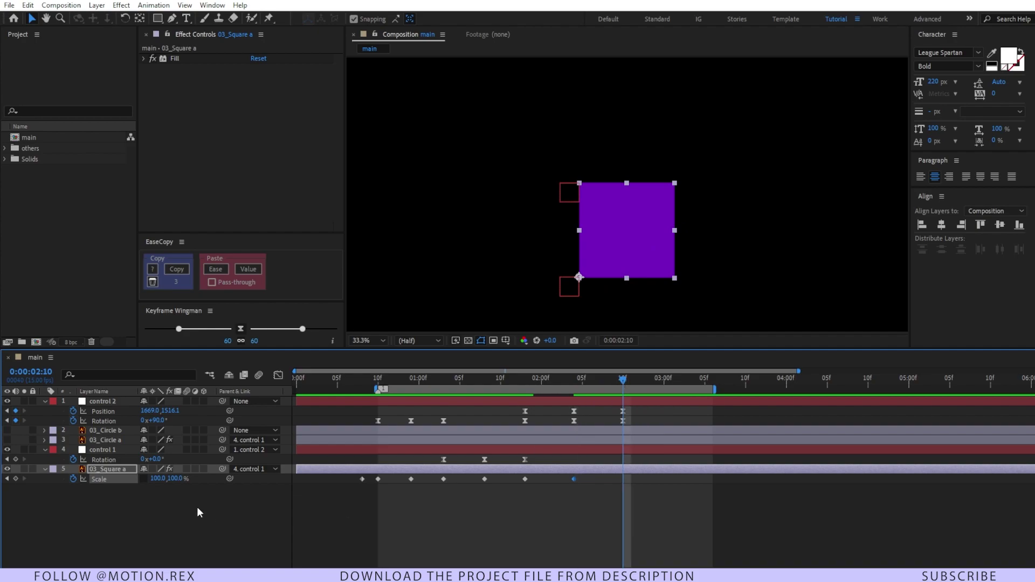
{"action": "left_click", "coordinate": [167, 497]}
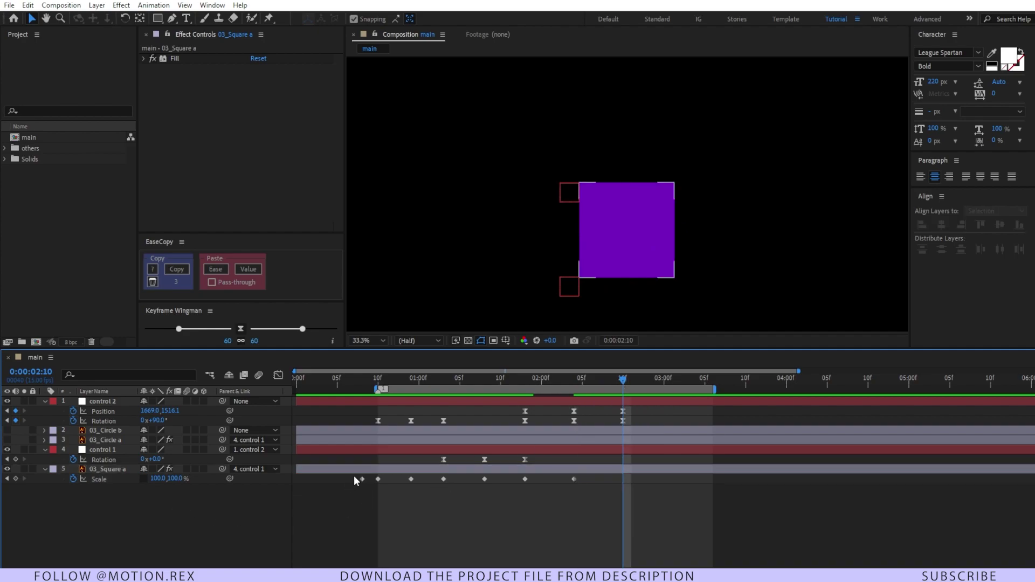
{"action": "left_click_drag", "start_coordinate": [354, 475], "coordinate": [581, 494]}
{"action": "key", "text": "F9"}
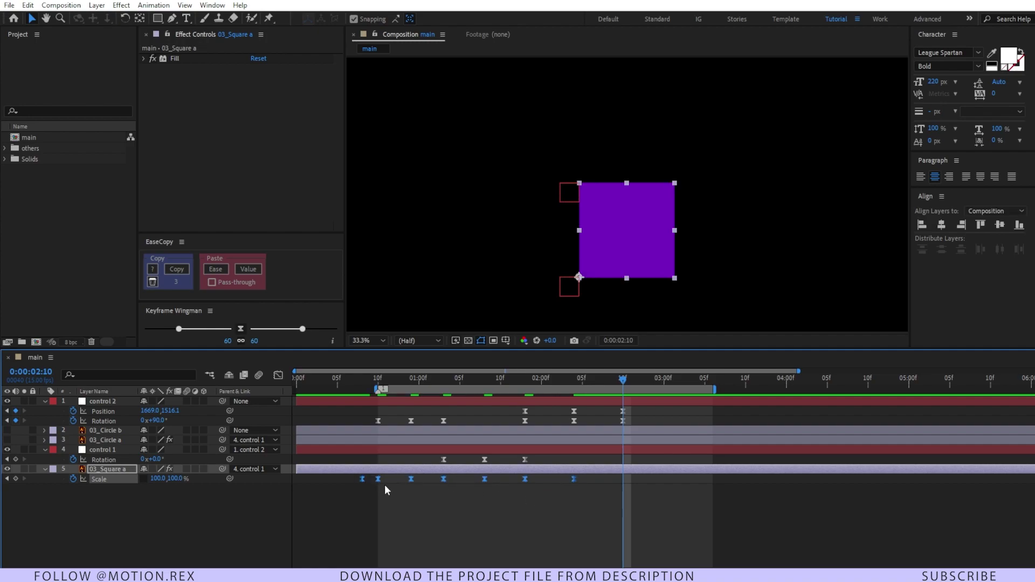
In the Scale speed graph, sharpen the rebound after 10f and reshape the 14f and 03f eases
{"action": "left_click", "coordinate": [279, 377]}
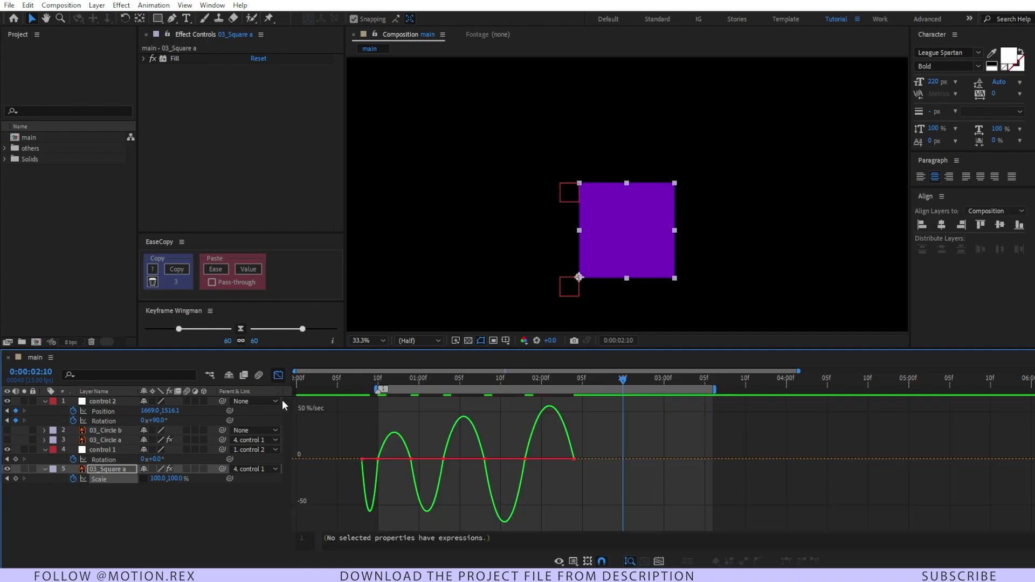
{"action": "left_click", "coordinate": [387, 382]}
{"action": "key", "text": "equal"}
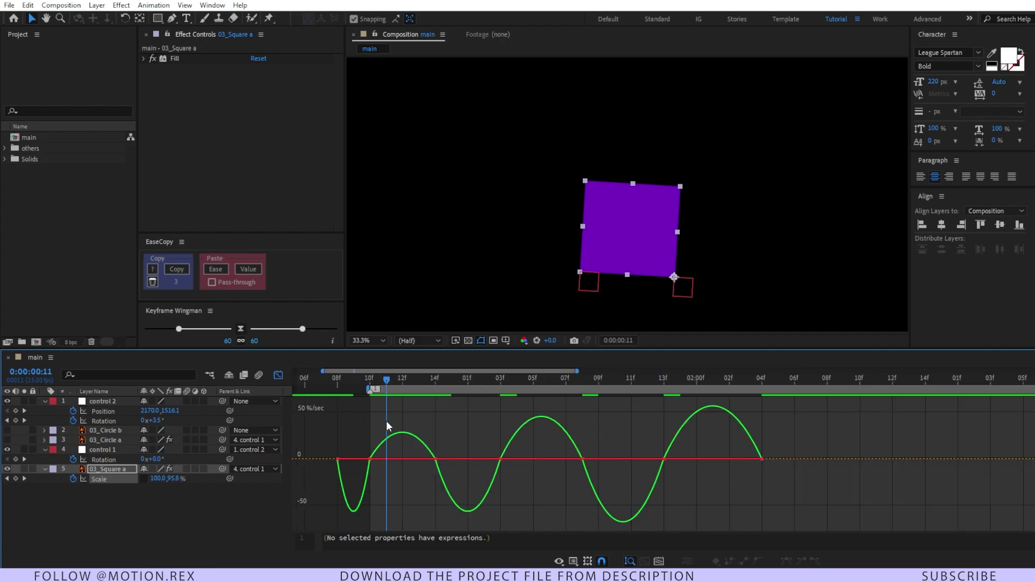
{"action": "left_click", "coordinate": [372, 459]}
{"action": "left_click_drag", "start_coordinate": [381, 458], "coordinate": [406, 459]}
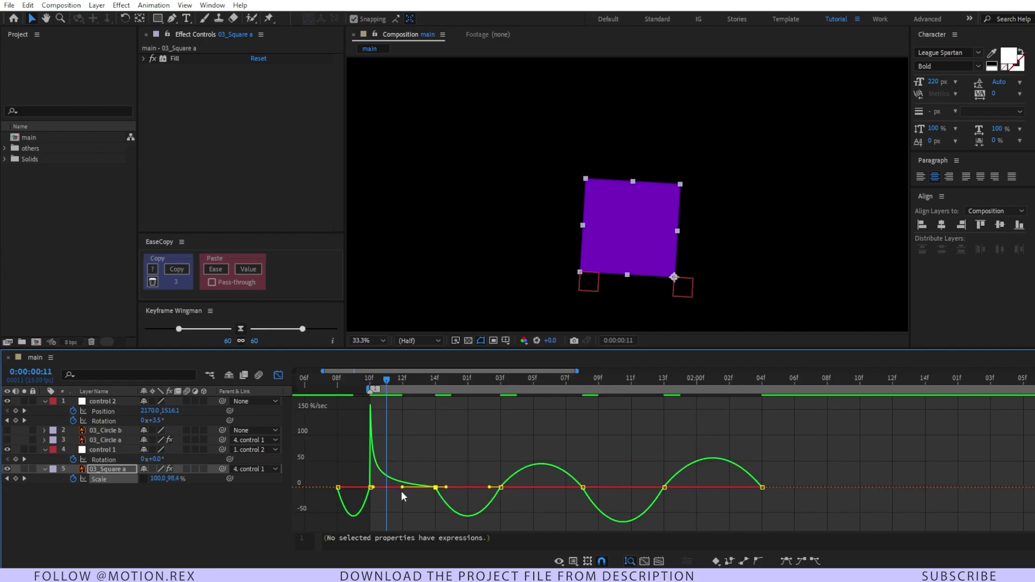
{"action": "left_click_drag", "start_coordinate": [447, 488], "coordinate": [469, 490]}
{"action": "left_click_drag", "start_coordinate": [490, 466], "coordinate": [500, 468]}
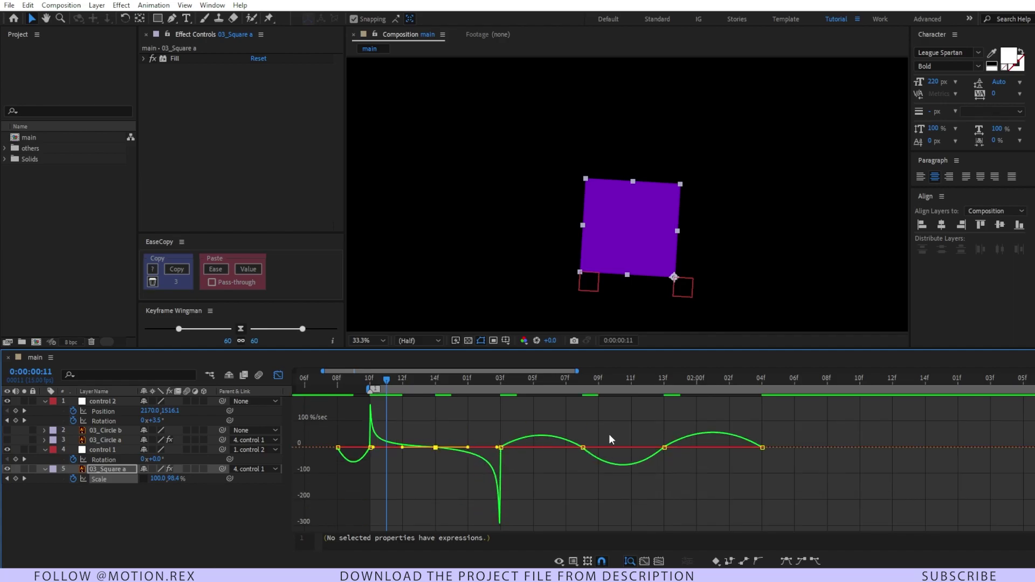
Lengthen the eases around the 08f, 13f and final 04f Scale keyframes
{"action": "left_click", "coordinate": [583, 447]}
{"action": "left_click_drag", "start_coordinate": [570, 448], "coordinate": [503, 449]}
{"action": "left_click", "coordinate": [664, 465]}
{"action": "left_click_drag", "start_coordinate": [651, 465], "coordinate": [661, 465]}
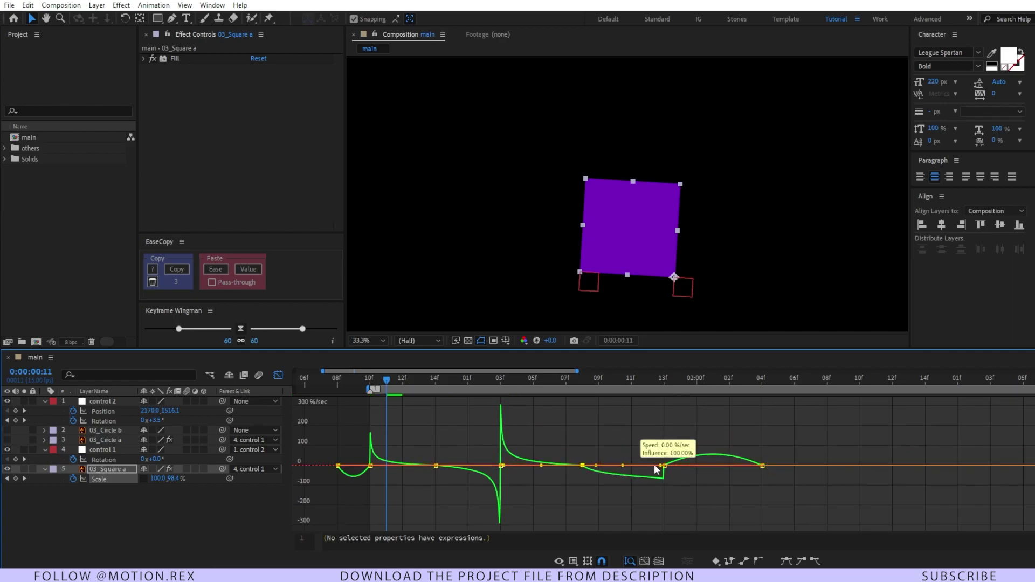
{"action": "left_click_drag", "start_coordinate": [597, 466], "coordinate": [668, 458]}
{"action": "left_click", "coordinate": [762, 457]}
{"action": "left_click", "coordinate": [763, 457]}
{"action": "left_click_drag", "start_coordinate": [745, 457], "coordinate": [713, 457]}
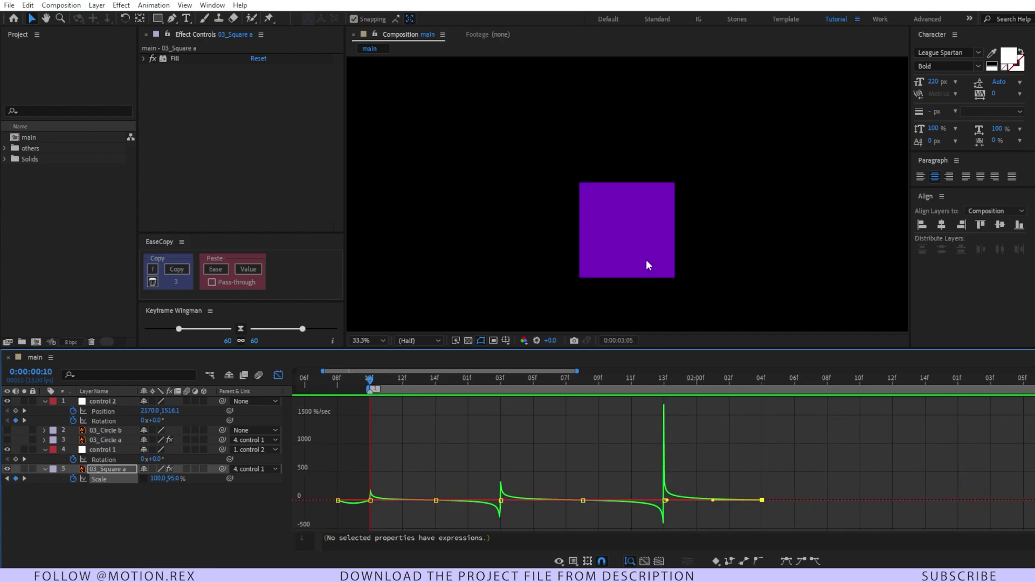
Compare frames 8 and 10 for the squash and preview the animation
{"action": "key", "text": "space"}
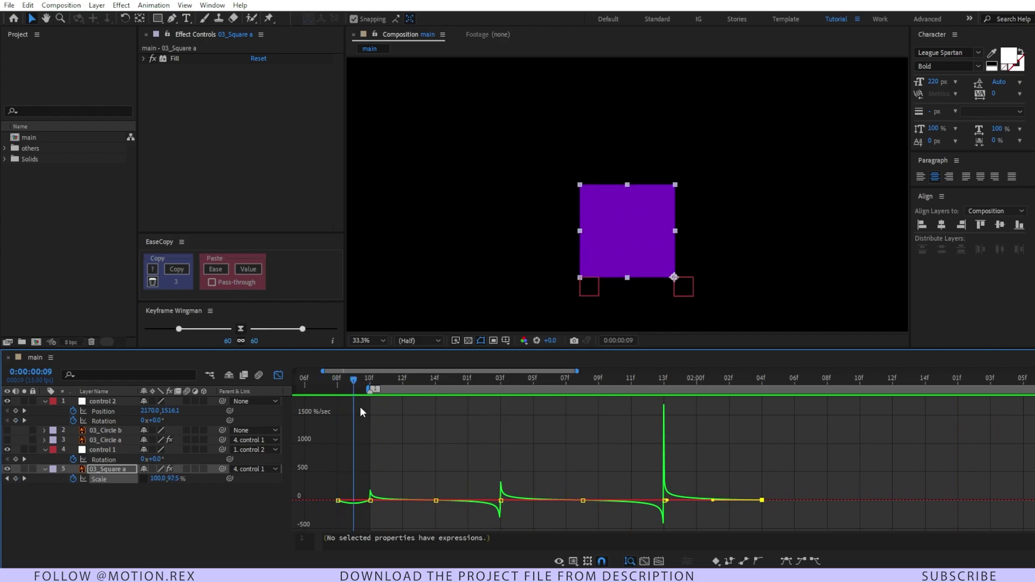
{"action": "key", "text": "Page_Up"}
{"action": "key", "text": "Page_Up"}
{"action": "key", "text": "Page_Down"}
{"action": "key", "text": "Page_Down"}
{"action": "key", "text": "Page_Up"}
{"action": "key", "text": "Page_Up"}
{"action": "key", "text": "Page_Down"}
{"action": "key", "text": "Page_Down"}
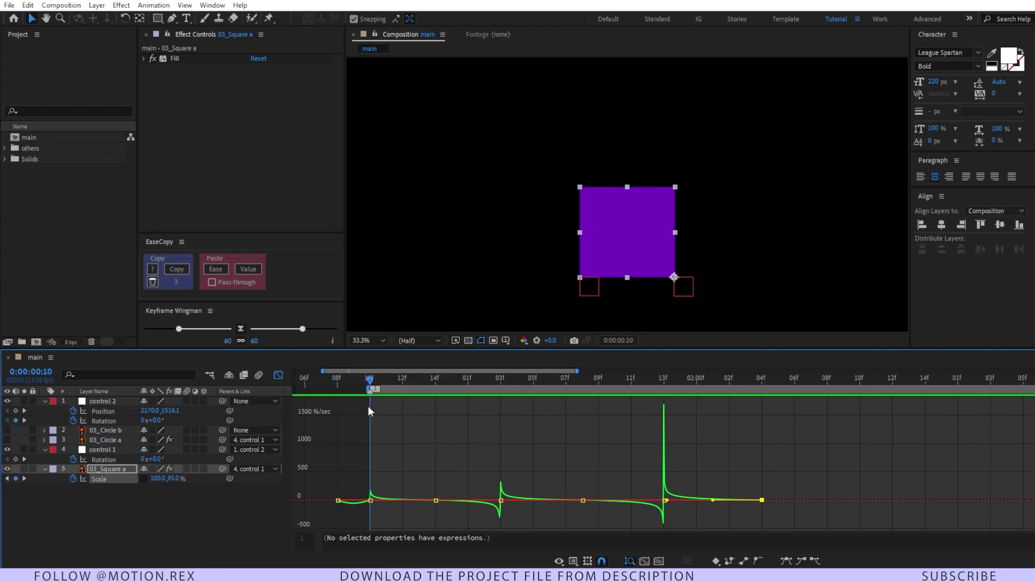
{"action": "key", "text": "space"}
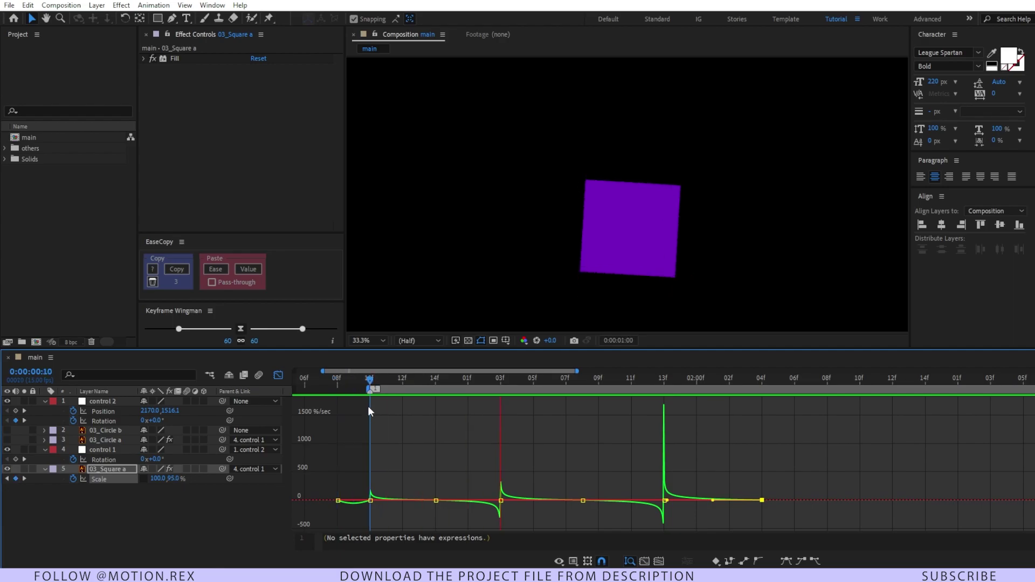
{"action": "key", "text": "space"}
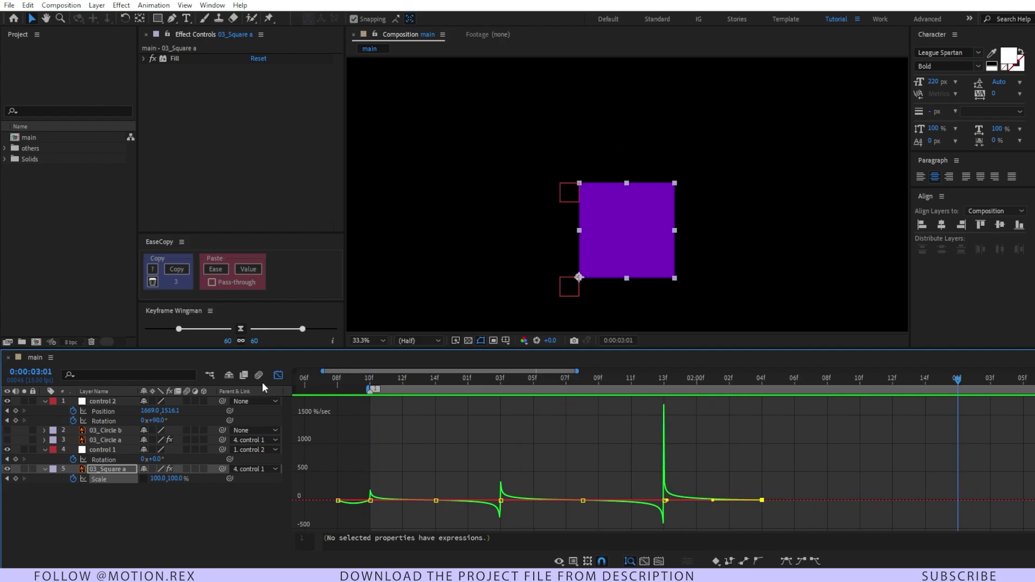
Back in the layer view, set the square's Scale width to 80% at 0:00:02:12
{"action": "left_click", "coordinate": [279, 375]}
{"action": "left_click", "coordinate": [934, 514]}
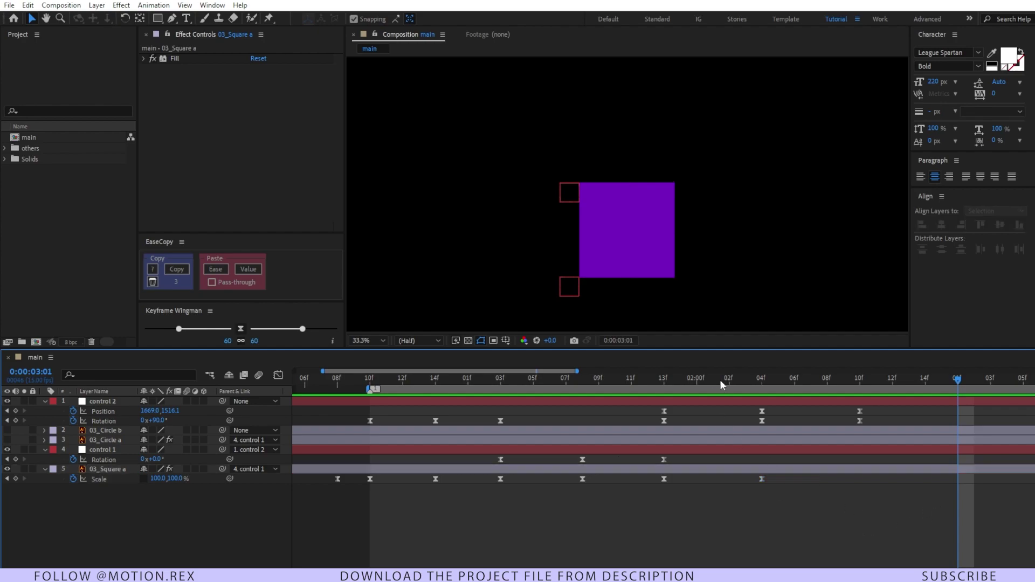
{"action": "left_click", "coordinate": [758, 378]}
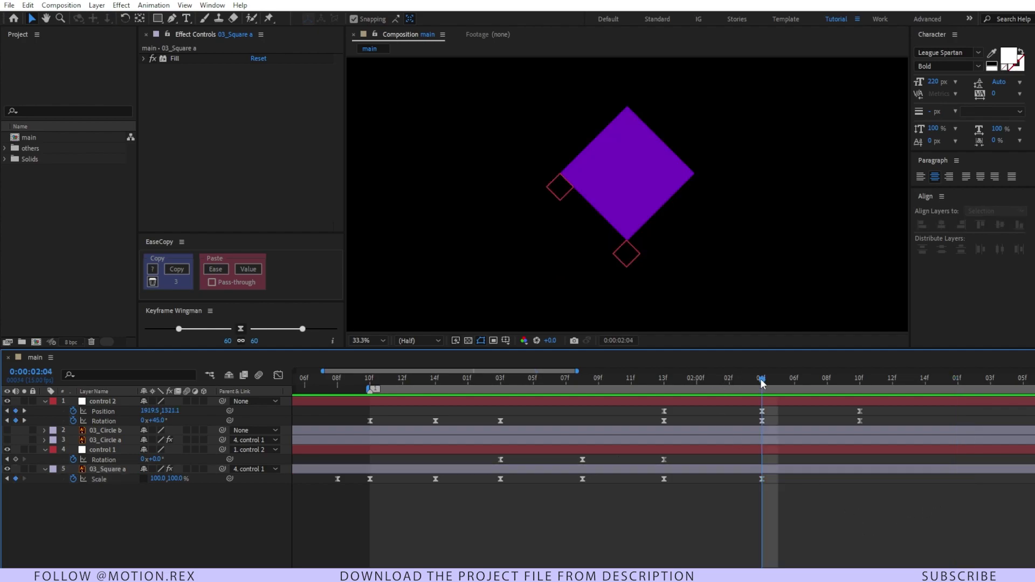
{"action": "left_click", "coordinate": [762, 478]}
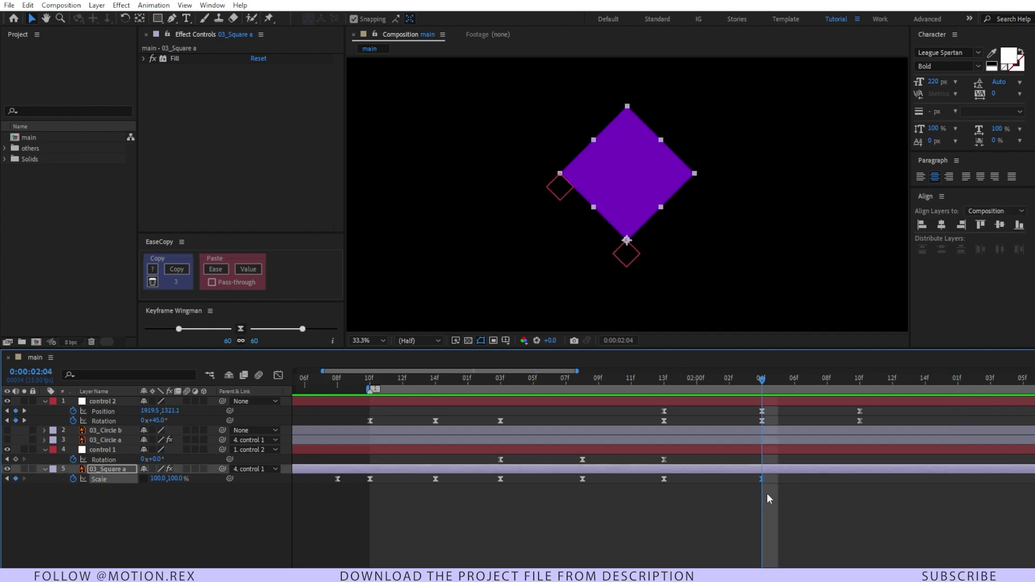
{"action": "left_click", "coordinate": [872, 384]}
{"action": "left_click", "coordinate": [857, 387]}
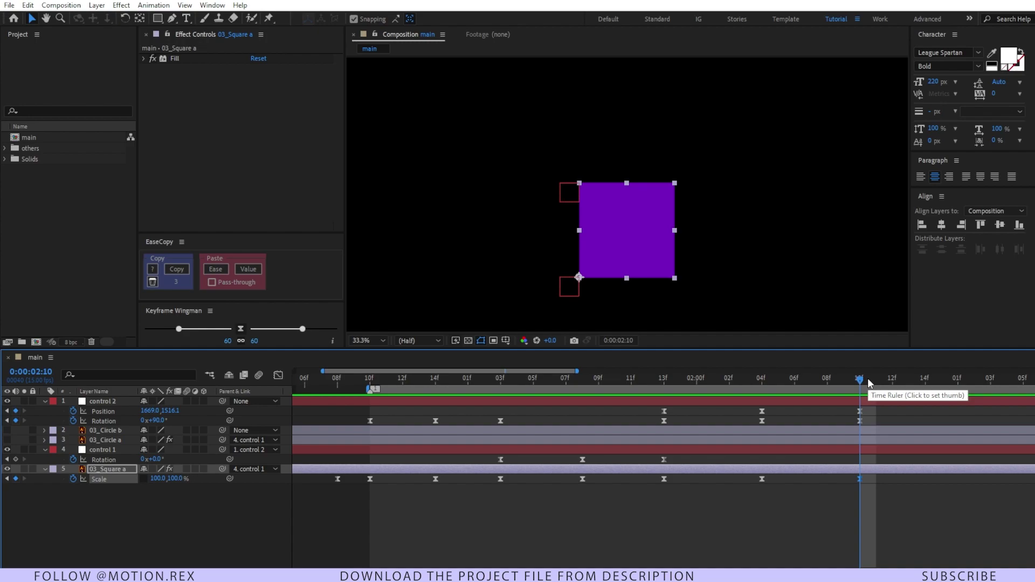
{"action": "key", "text": "Page_Down"}
{"action": "key", "text": "Page_Down"}
{"action": "left_click", "coordinate": [158, 479]}
{"action": "type", "text": "80"}
{"action": "key", "text": "Return"}
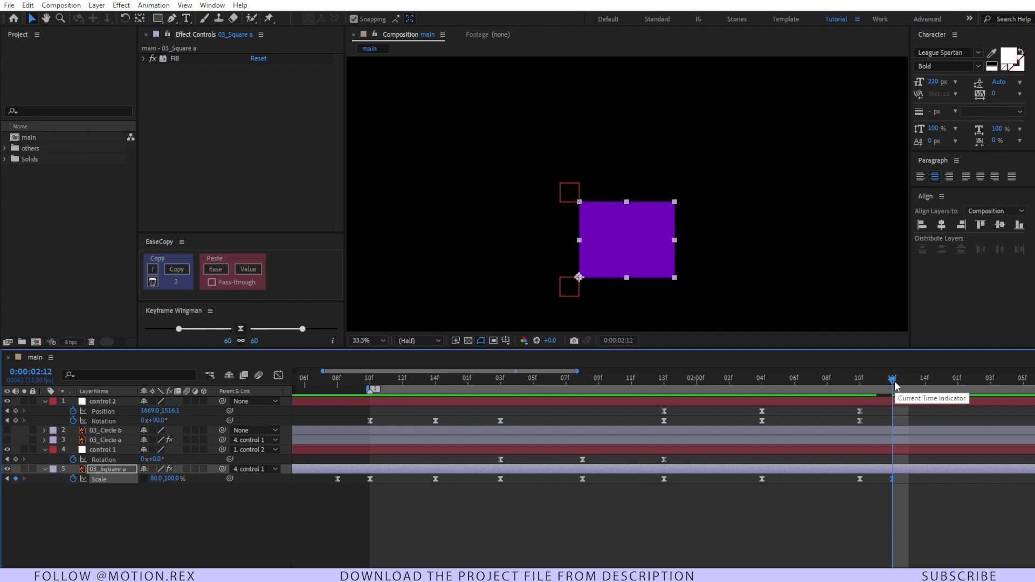
Return the Scale to 100% at 0:00:03:00
{"action": "key", "text": "Page_Down"}
{"action": "key", "text": "Page_Down"}
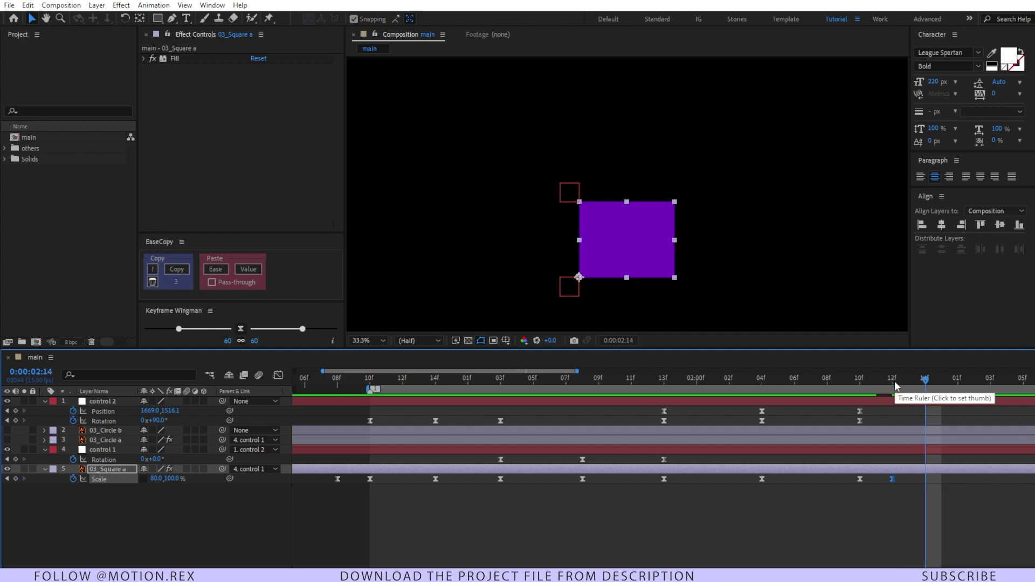
{"action": "key", "text": "Page_Down"}
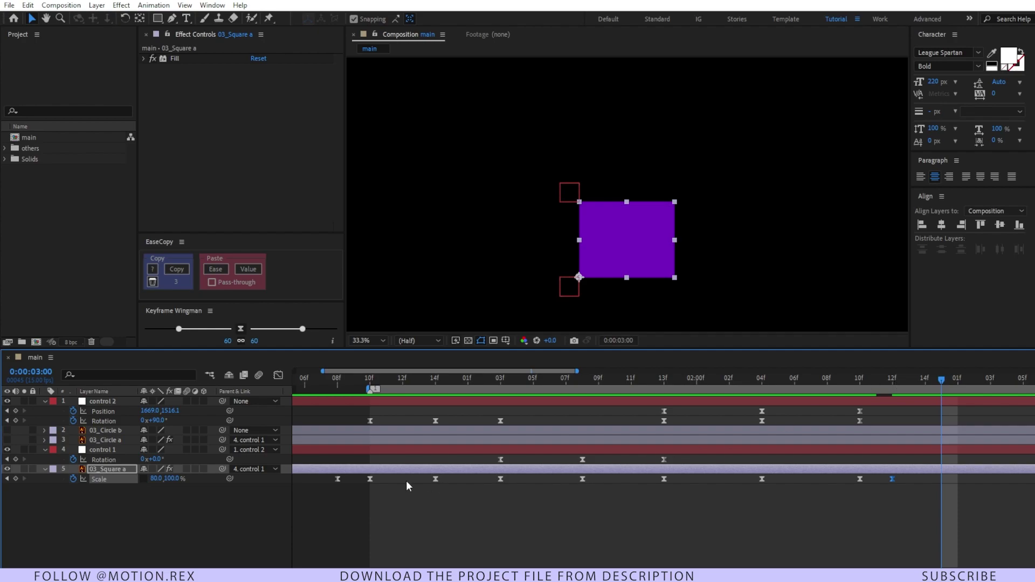
{"action": "left_click", "coordinate": [157, 479]}
{"action": "key", "text": "Return"}
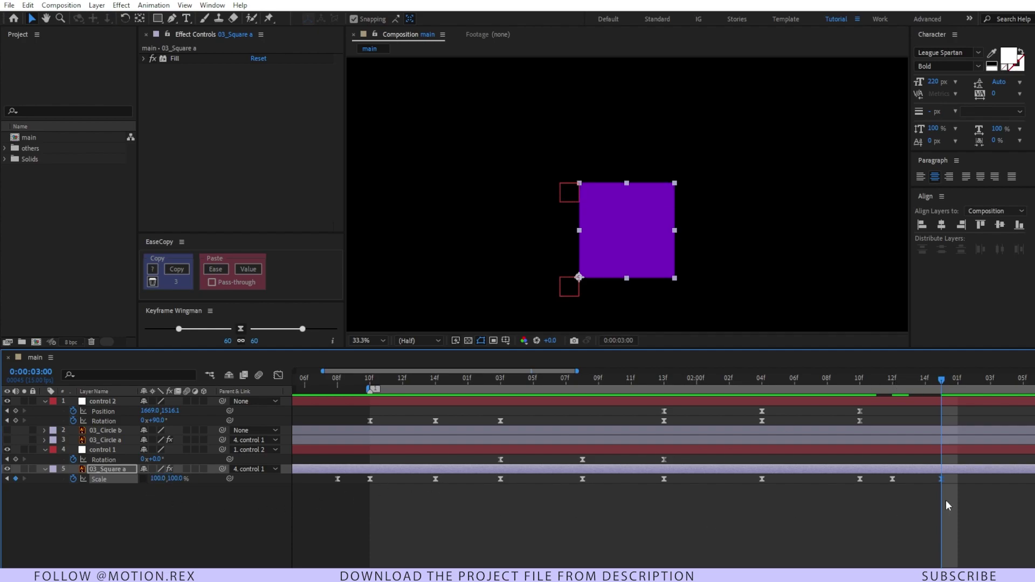
Preview the landing squash from 0:00:02:08 to 0:00:03:00
{"action": "left_click", "coordinate": [877, 526]}
{"action": "left_click", "coordinate": [943, 478]}
{"action": "left_click", "coordinate": [830, 383]}
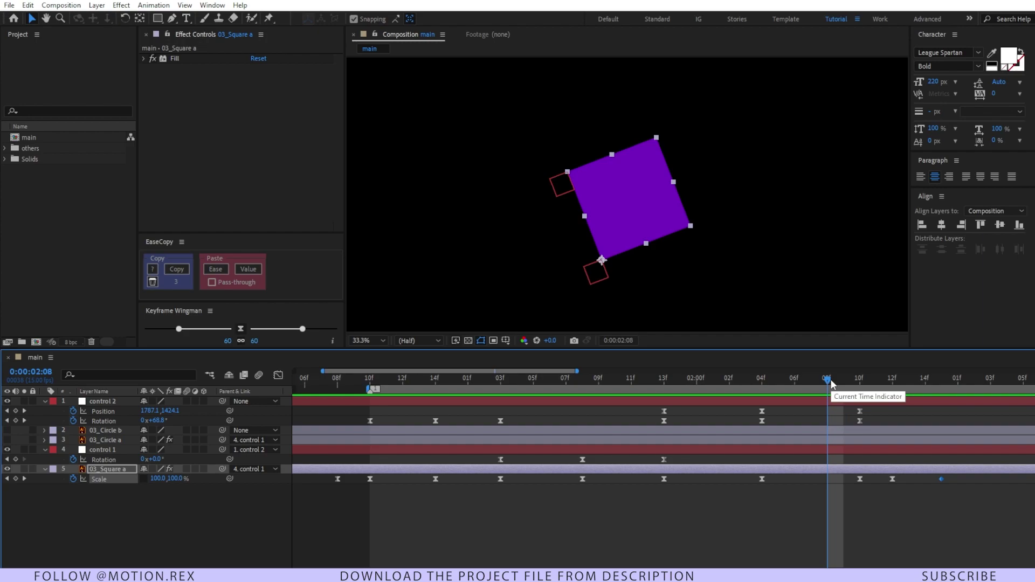
{"action": "key", "text": "space"}
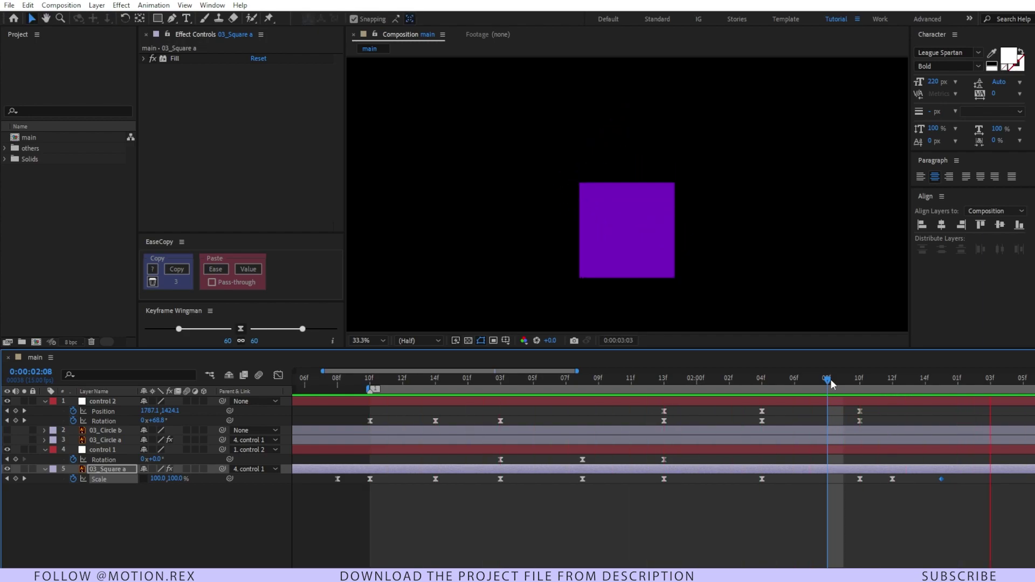
{"action": "left_click_drag", "start_coordinate": [831, 379], "coordinate": [943, 399]}
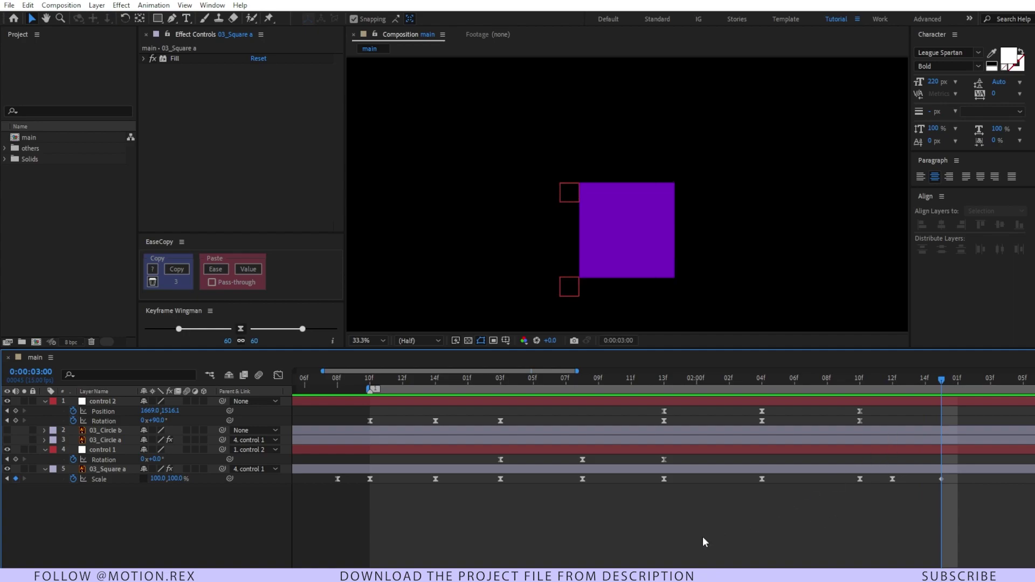
Copy the inertia bounce code from Sticky Notes and add it as the square's Scale expression
{"action": "left_click", "coordinate": [678, 573]}
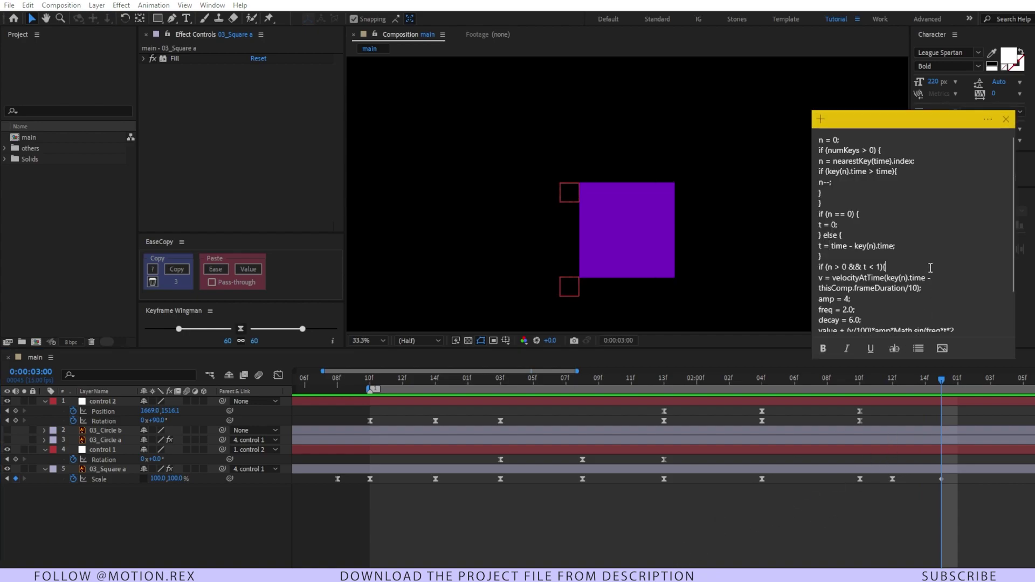
{"action": "key", "text": "ctrl+a"}
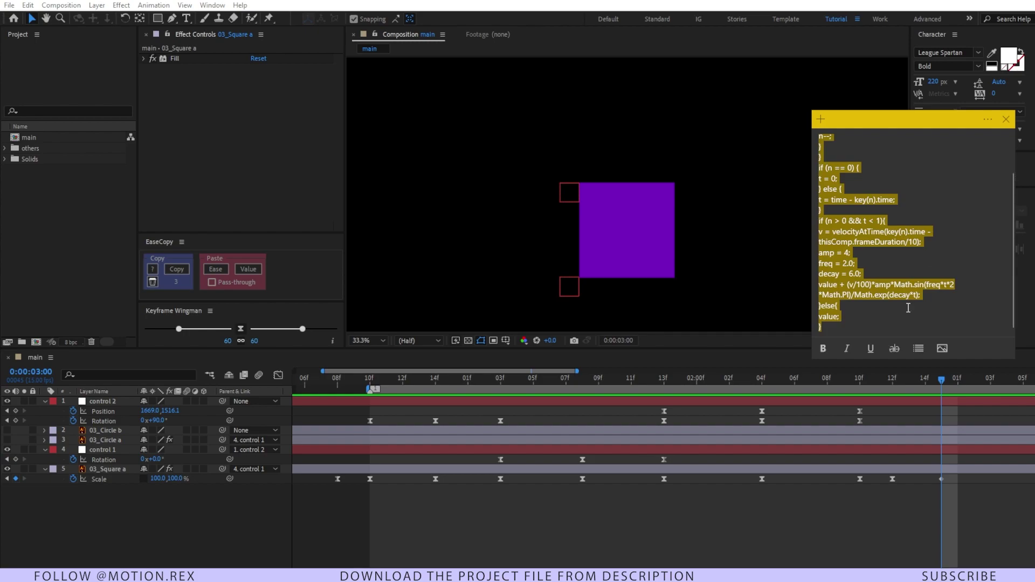
{"action": "left_click", "coordinate": [727, 506]}
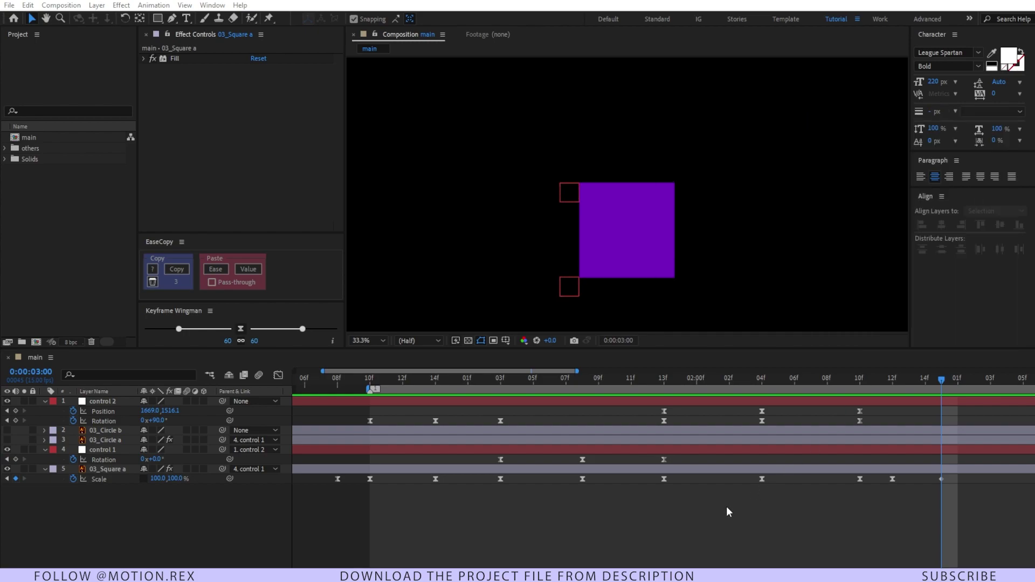
{"action": "left_click", "coordinate": [73, 480], "text": "alt"}
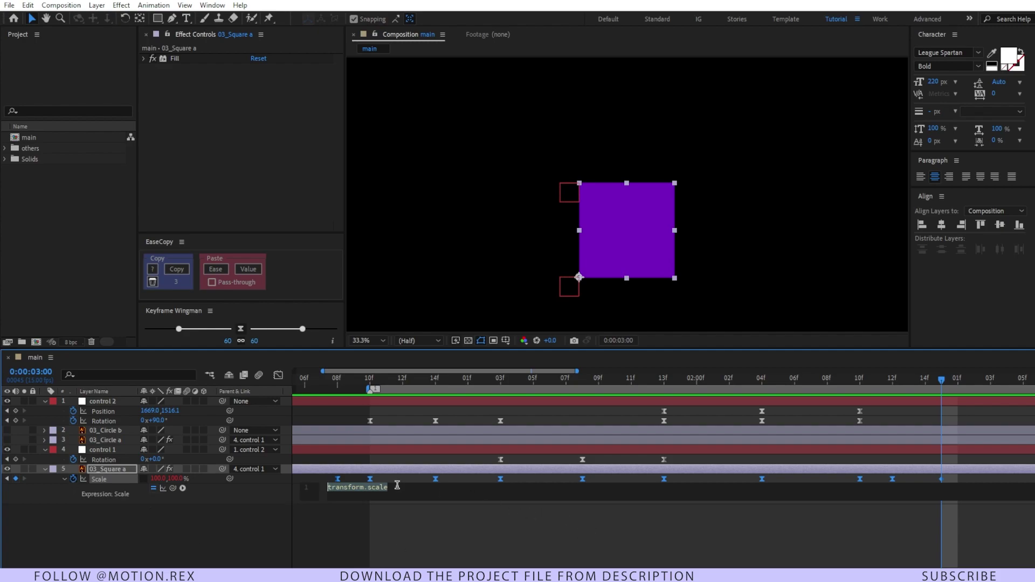
{"action": "key", "text": "ctrl+v"}
{"action": "left_click", "coordinate": [389, 525]}
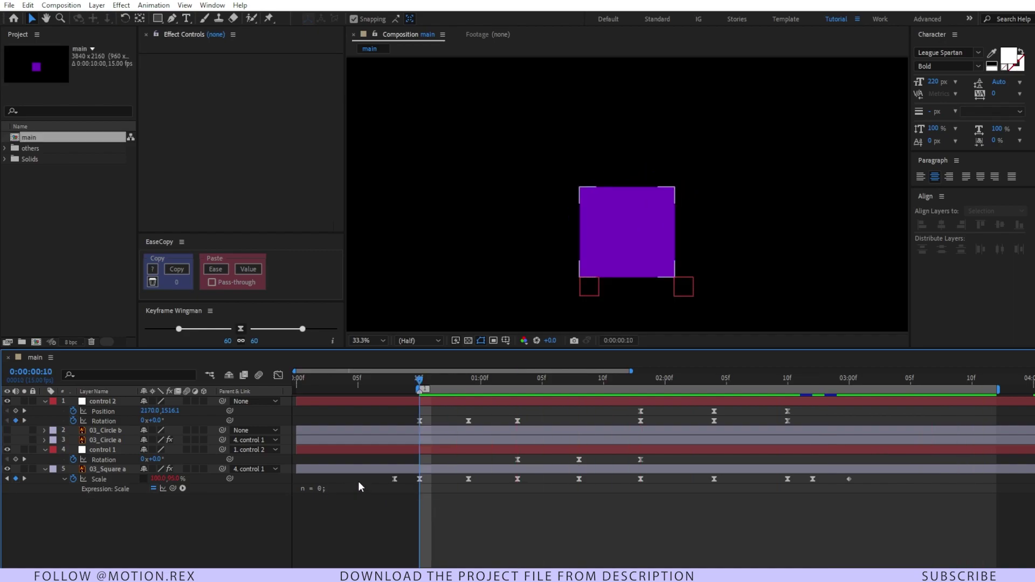
Apply the Warp effect to the 03_Square a layer
{"action": "left_click", "coordinate": [421, 470]}
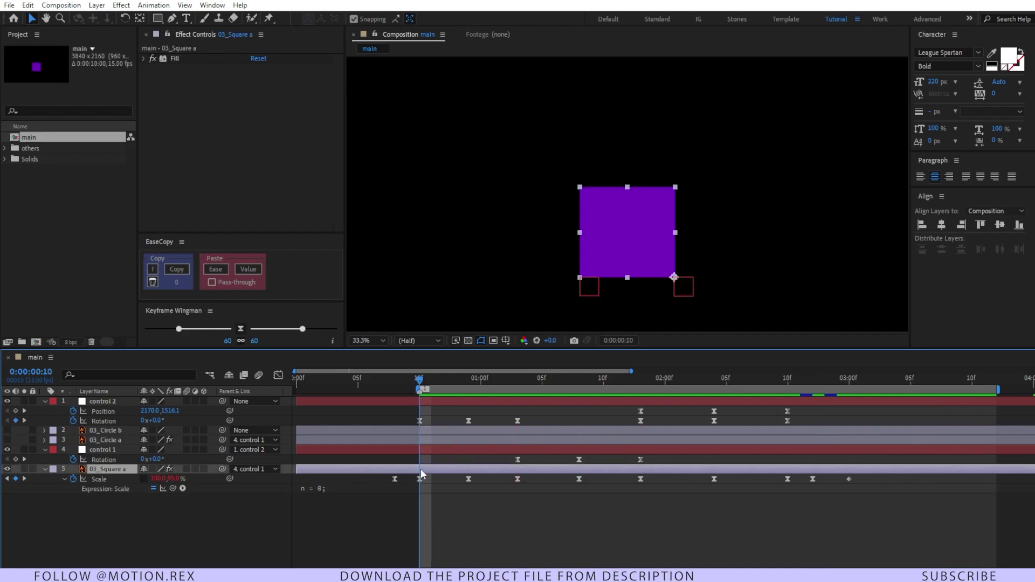
{"action": "key", "text": "ctrl+space"}
{"action": "type", "text": "warp"}
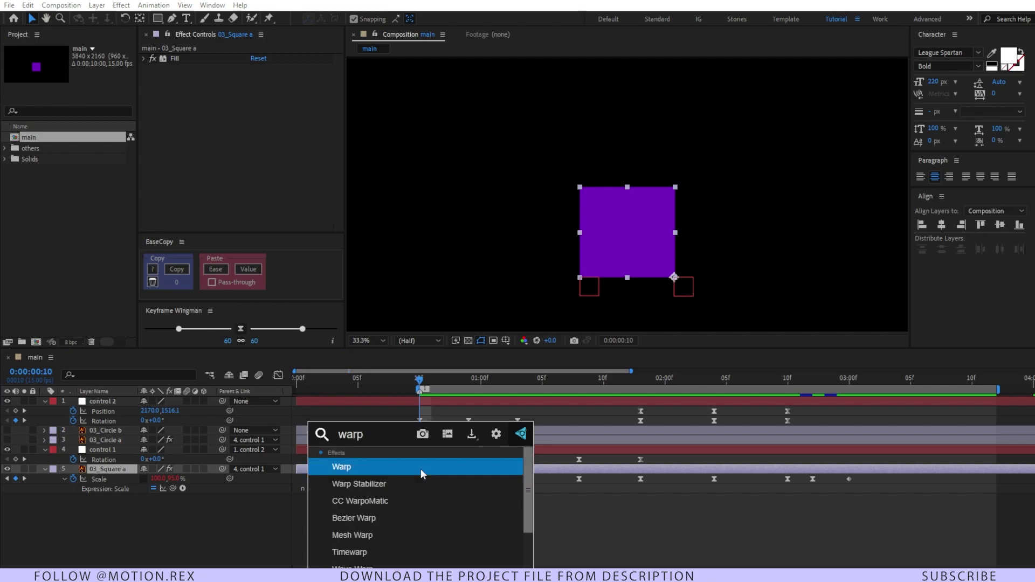
{"action": "key", "text": "Return"}
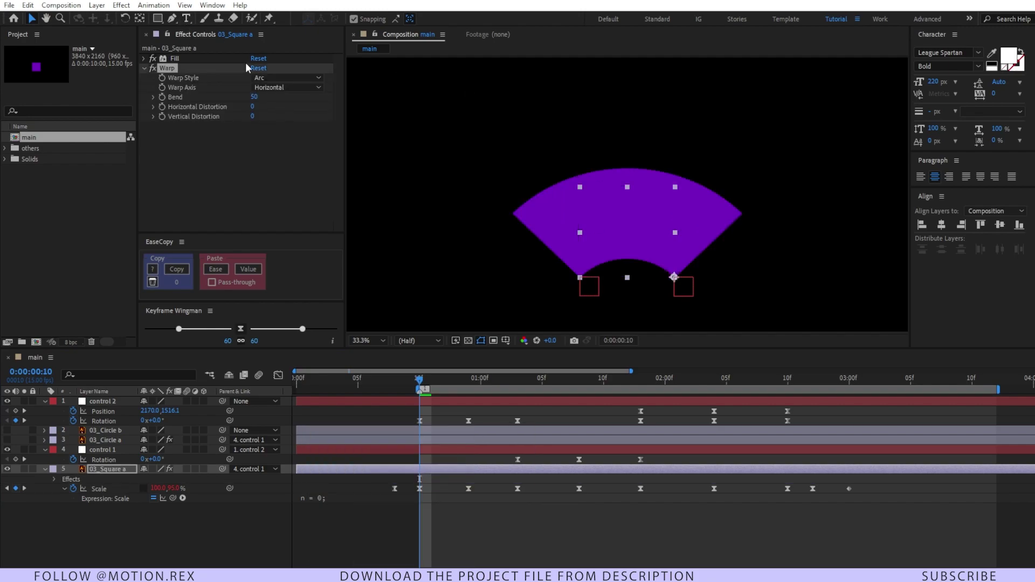
Set Warp Style to Bulge, Warp Axis to Vertical, and Bend to 25
{"action": "left_click", "coordinate": [294, 80]}
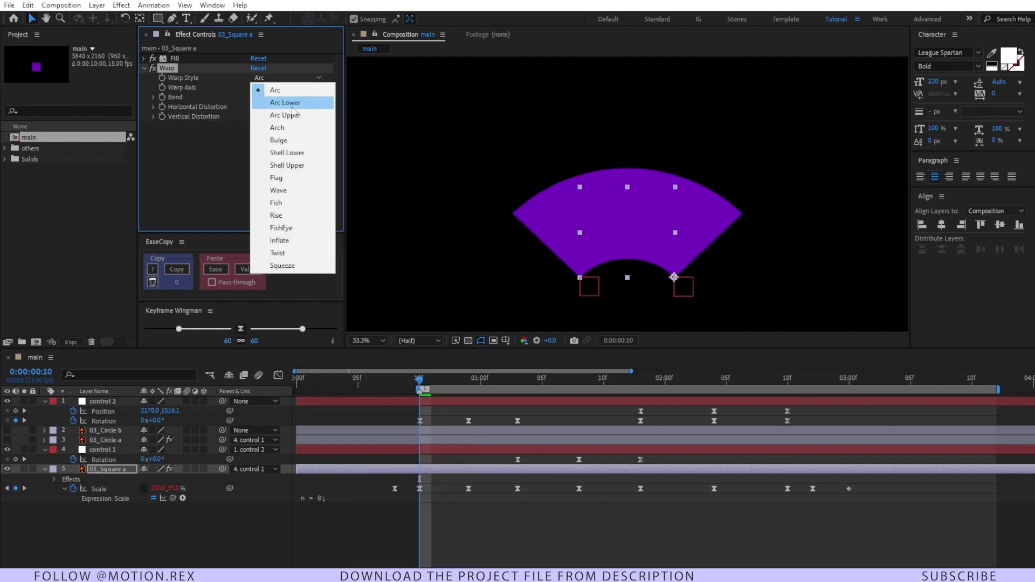
{"action": "left_click", "coordinate": [315, 139]}
{"action": "left_click", "coordinate": [294, 87]}
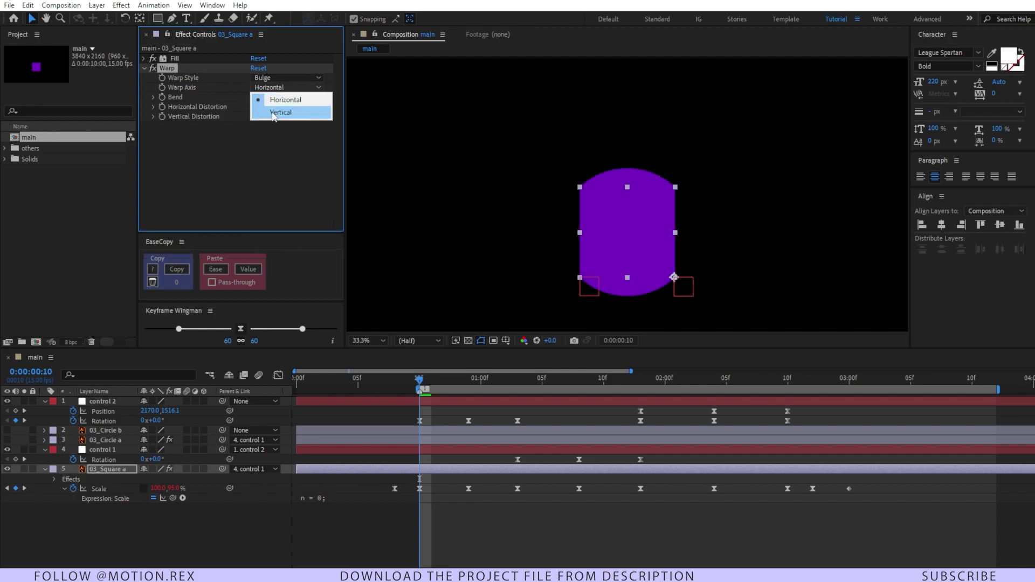
{"action": "left_click", "coordinate": [270, 112]}
{"action": "mouse_move", "coordinate": [418, 388]}
{"action": "left_mouse_down"}
{"action": "mouse_move", "coordinate": [395, 388]}
{"action": "mouse_move", "coordinate": [420, 391]}
{"action": "left_mouse_up"}
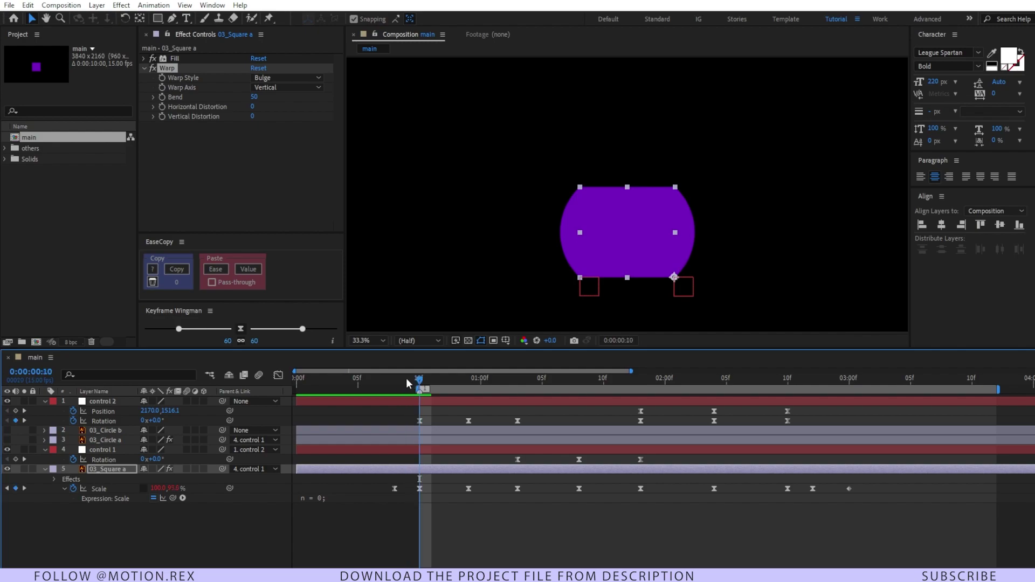
{"action": "left_click", "coordinate": [279, 171]}
{"action": "left_click", "coordinate": [253, 100]}
{"action": "type", "text": "25"}
{"action": "key", "text": "Return"}
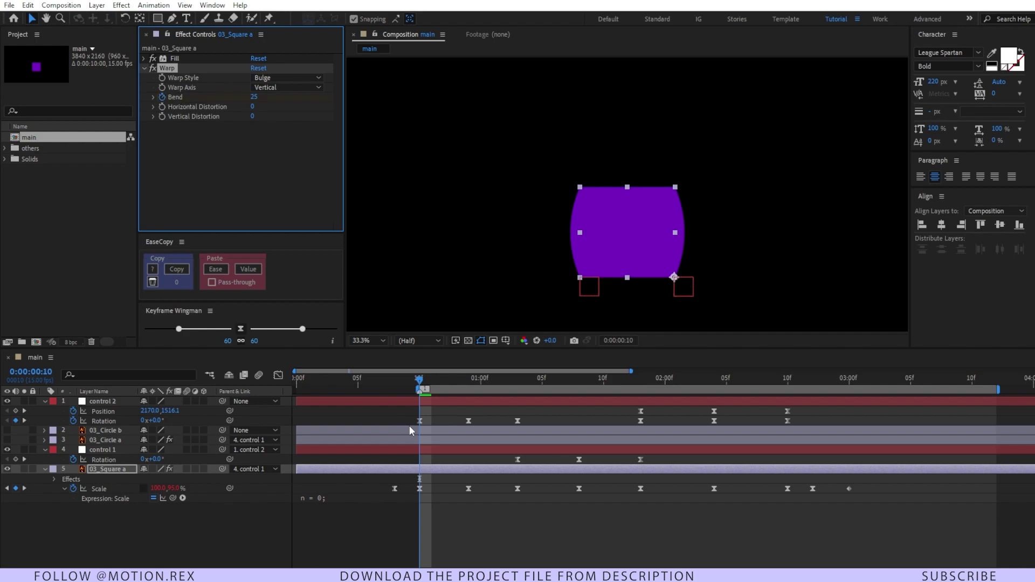
{"action": "left_click", "coordinate": [423, 475]}
Set the Bend keyframes to 0 at frame 8 and at 14f
{"action": "key", "text": "u"}
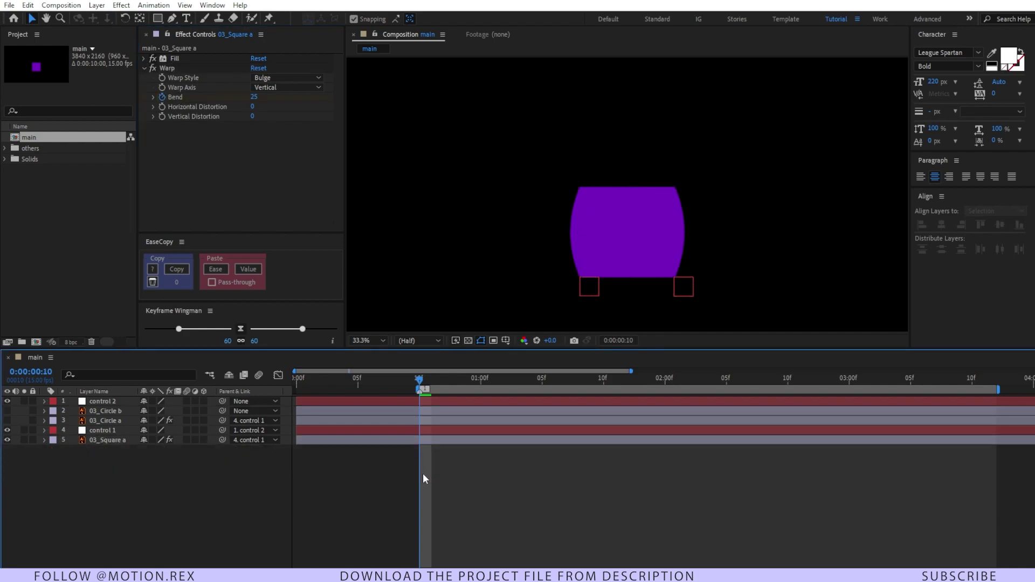
{"action": "key", "text": "u"}
{"action": "left_click", "coordinate": [425, 470]}
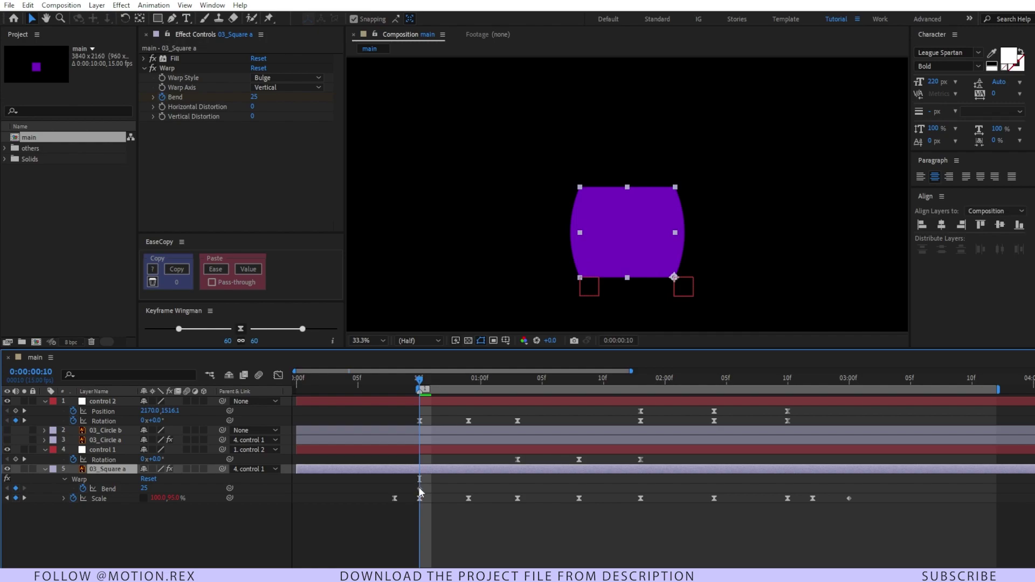
{"action": "left_click", "coordinate": [419, 487]}
{"action": "left_click_drag", "start_coordinate": [420, 384], "coordinate": [395, 387]}
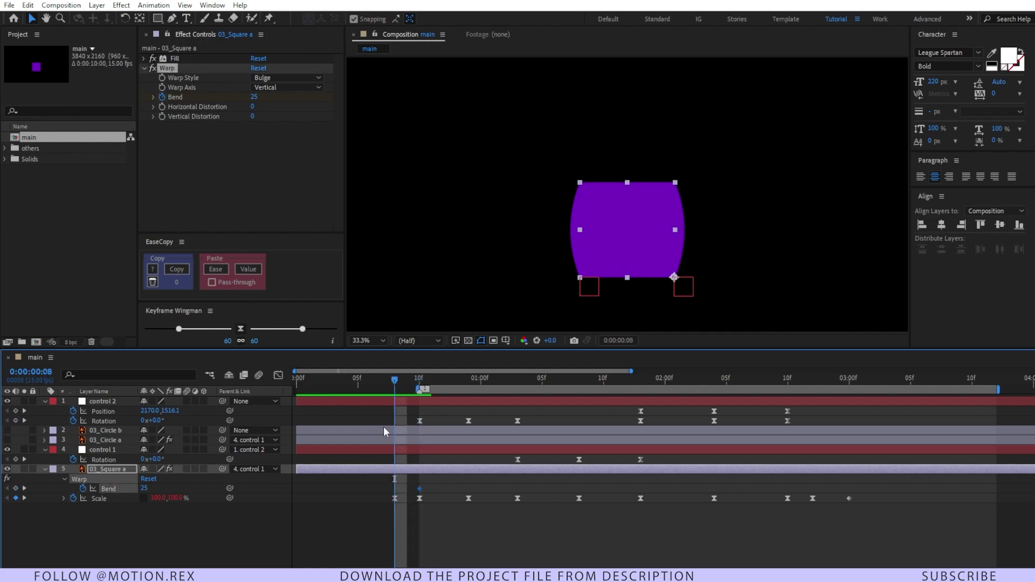
{"action": "left_click", "coordinate": [253, 97]}
{"action": "type", "text": "0"}
{"action": "key", "text": "Return"}
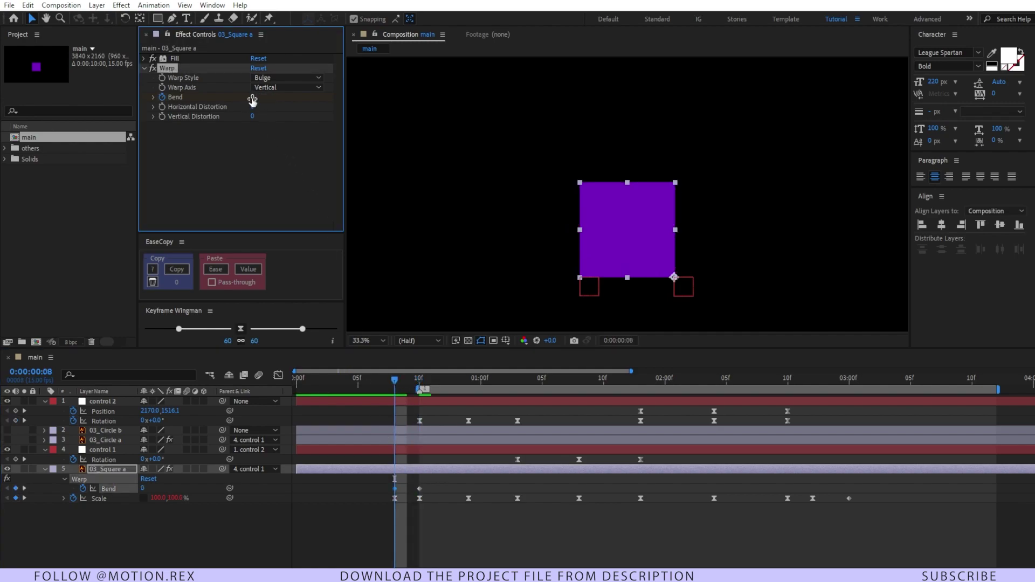
{"action": "key", "text": "k"}
{"action": "key", "text": "k"}
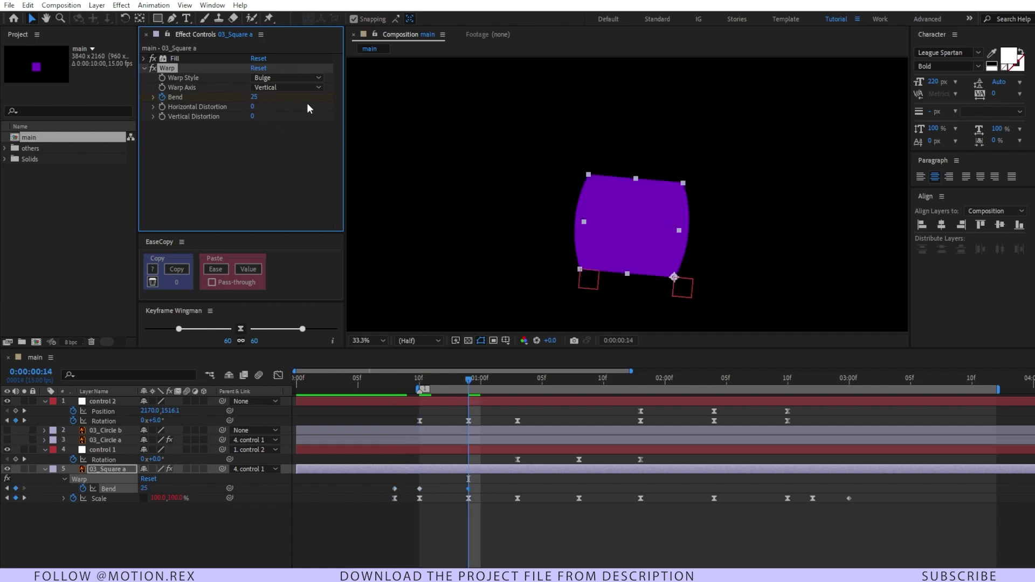
{"action": "left_click", "coordinate": [145, 488]}
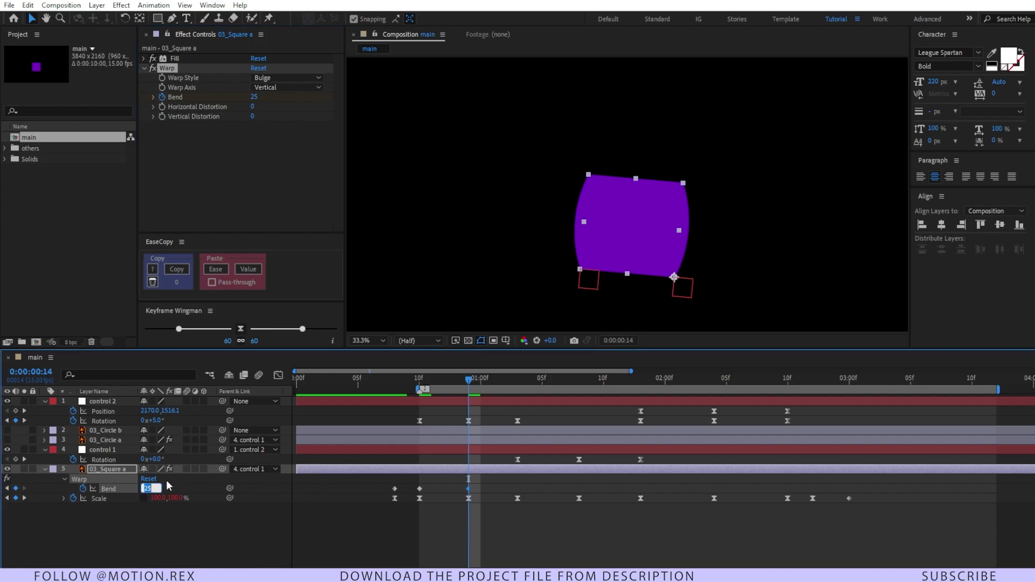
{"action": "type", "text": "0"}
{"action": "key", "text": "Return"}
{"action": "left_click", "coordinate": [491, 483]}
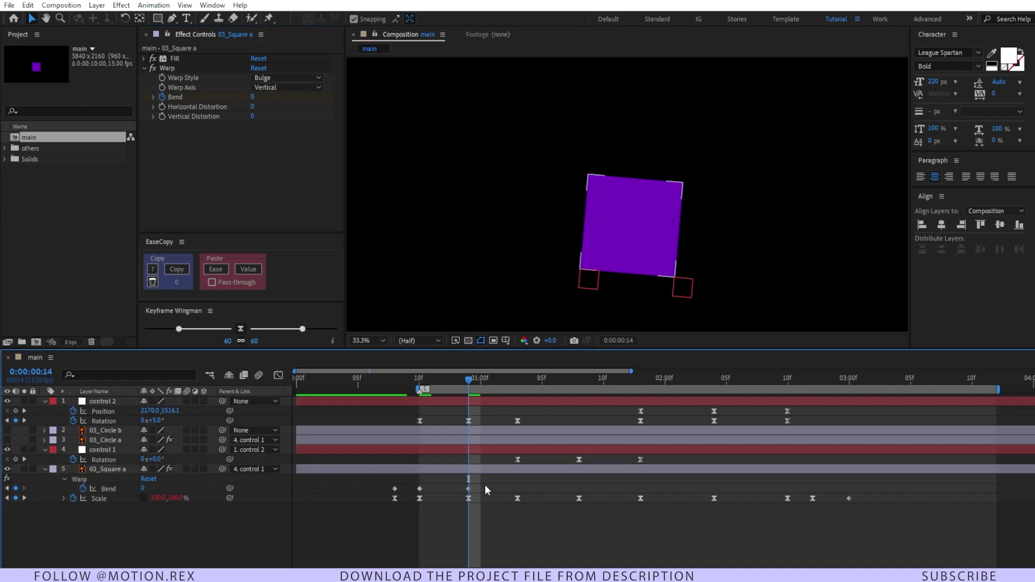
Key the Bend to 25 at 01:03
{"action": "left_click_drag", "start_coordinate": [477, 486], "coordinate": [408, 490]}
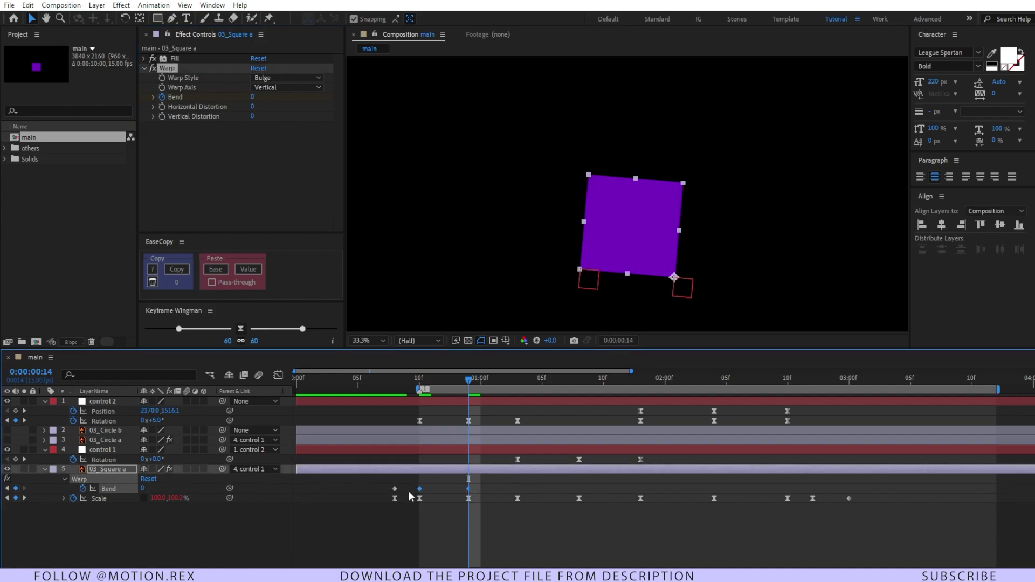
{"action": "left_click", "coordinate": [439, 482]}
{"action": "left_click_drag", "start_coordinate": [484, 385], "coordinate": [578, 386]}
{"action": "left_click", "coordinate": [144, 489]}
{"action": "type", "text": "25"}
{"action": "key", "text": "Return"}
Paste a flat Bend keyframe at 01:08 and set Bend to 30 at 01:13
{"action": "left_click", "coordinate": [469, 489]}
{"action": "key", "text": "ctrl+c"}
{"action": "key", "text": "ctrl+v"}
{"action": "key", "text": "k"}
{"action": "key", "text": "ctrl+v"}
{"action": "mouse_move", "coordinate": [641, 384]}
{"action": "left_mouse_down"}
{"action": "mouse_move", "coordinate": [653, 386]}
{"action": "mouse_move", "coordinate": [642, 387]}
{"action": "left_mouse_up"}
{"action": "left_click", "coordinate": [144, 489]}
{"action": "type", "text": "30"}
{"action": "key", "text": "Return"}
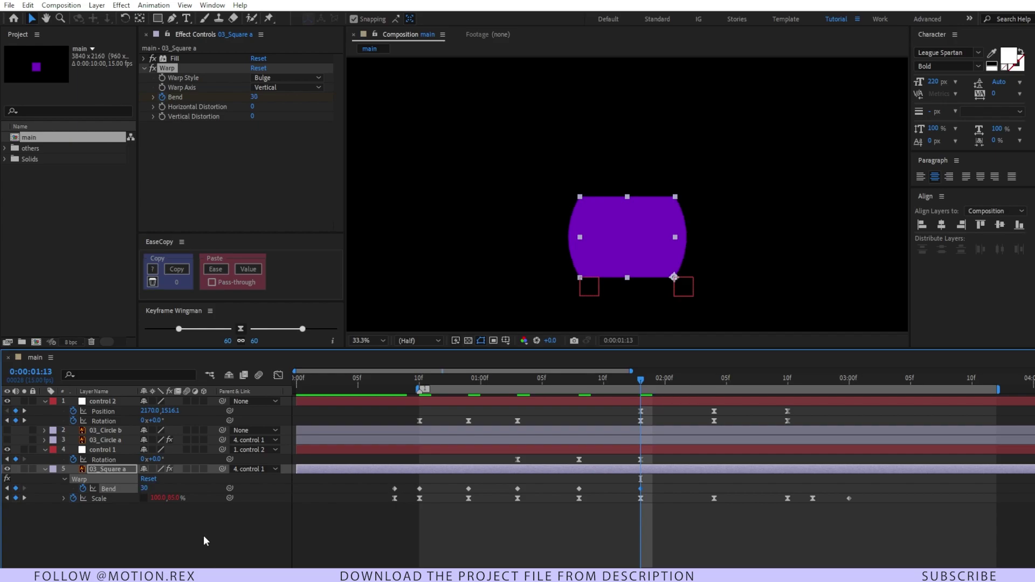
Set Bend to 0 at 02:04 and paste a Bend of 30 at 02:10
{"action": "key", "text": "k"}
{"action": "left_click", "coordinate": [145, 489]}
{"action": "type", "text": "0"}
{"action": "key", "text": "Return"}
{"action": "left_click_drag", "start_coordinate": [716, 385], "coordinate": [788, 386]}
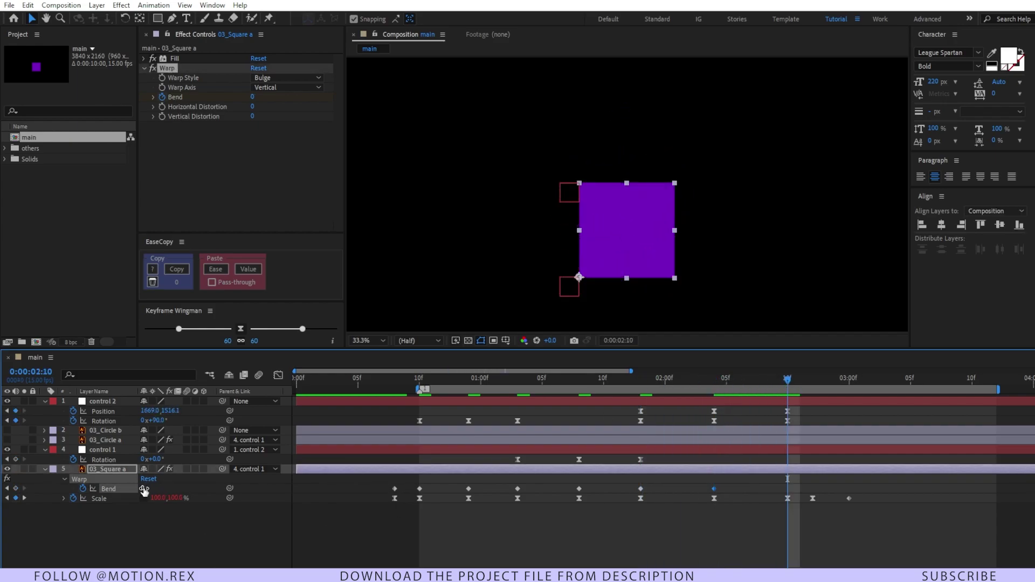
{"action": "key", "text": "ctrl+v"}
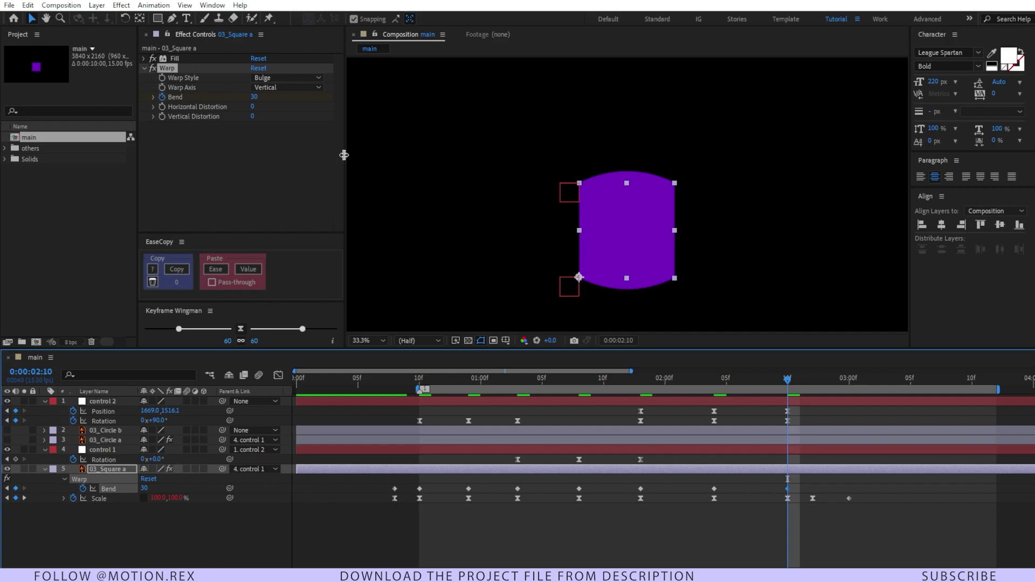
{"action": "left_click", "coordinate": [163, 92]}
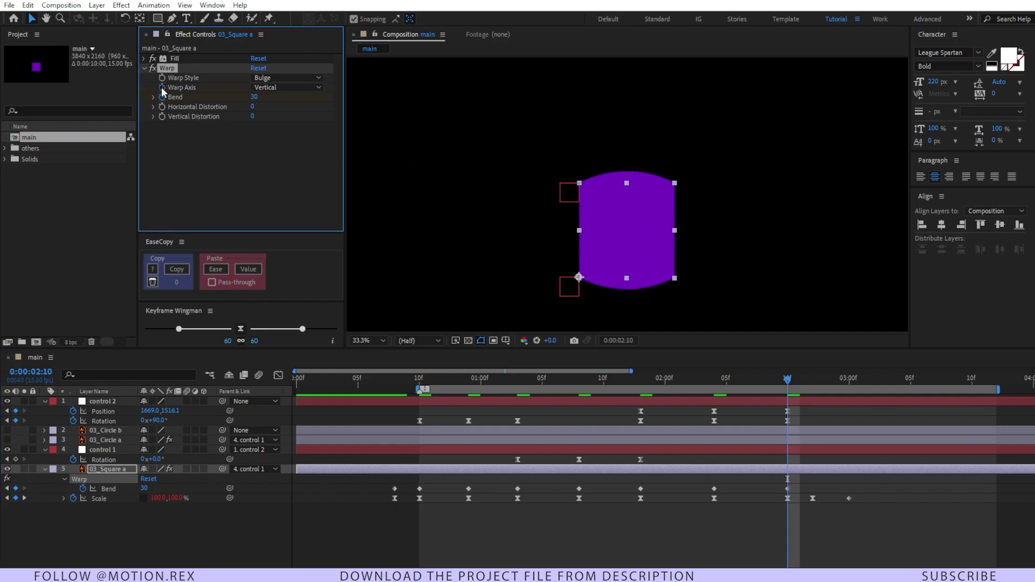
Keyframe the Warp Axis to Horizontal and drop Bend to 0 at 02:12
{"action": "left_click", "coordinate": [162, 88]}
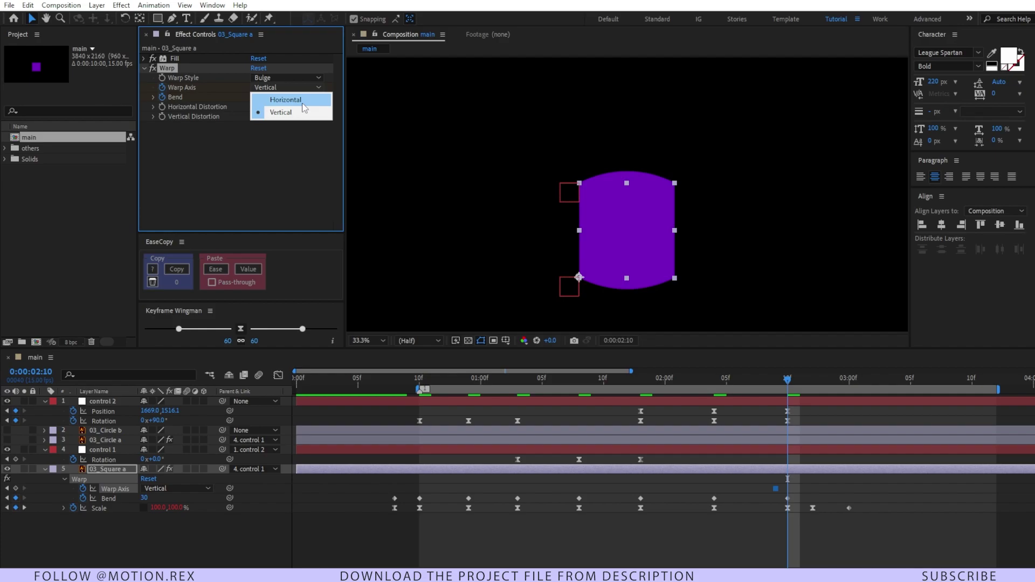
{"action": "left_click", "coordinate": [303, 100]}
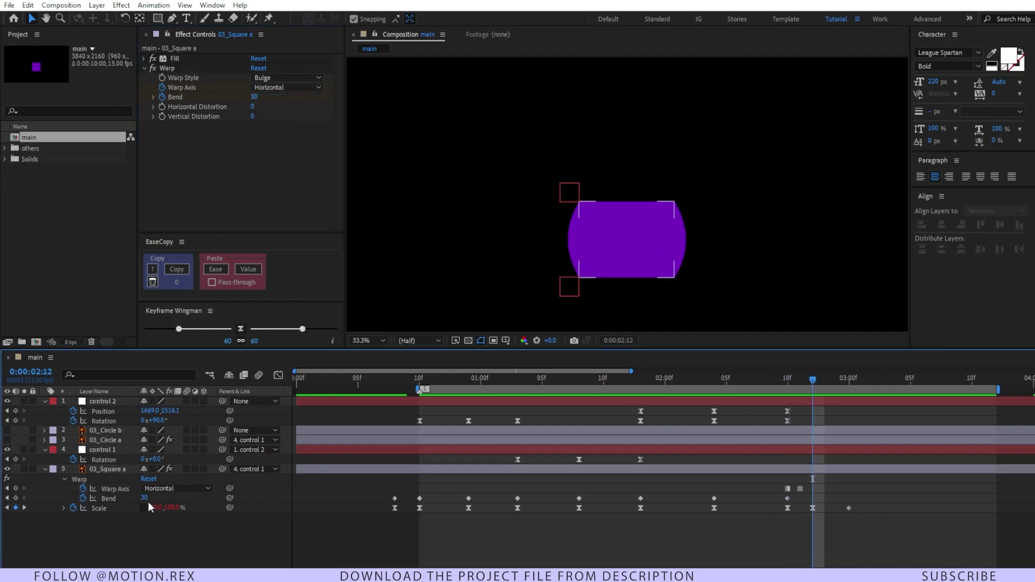
{"action": "left_click", "coordinate": [145, 499]}
{"action": "type", "text": "0"}
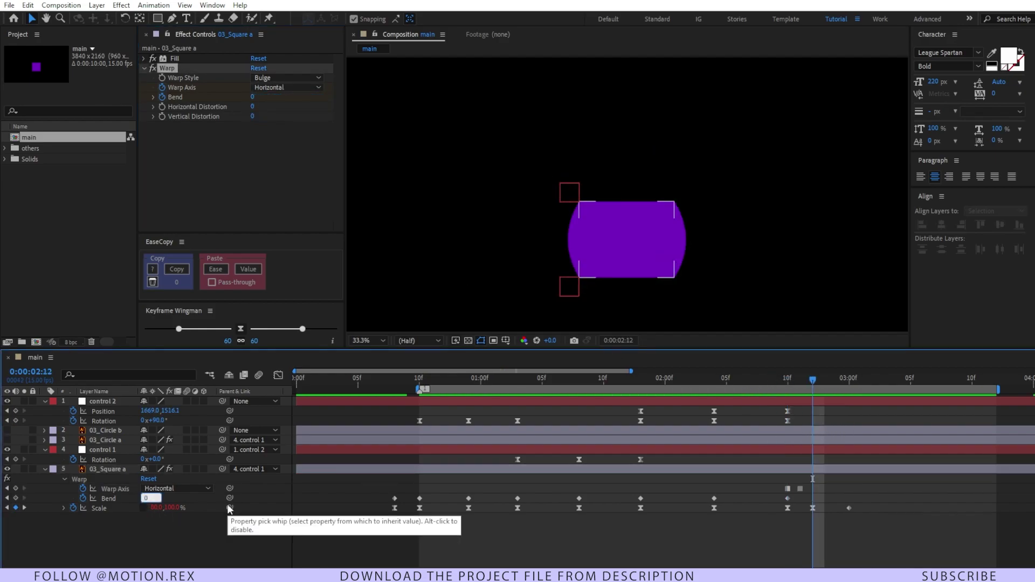
{"action": "key", "text": "Return"}
{"action": "left_click_drag", "start_coordinate": [381, 497], "coordinate": [828, 500]}
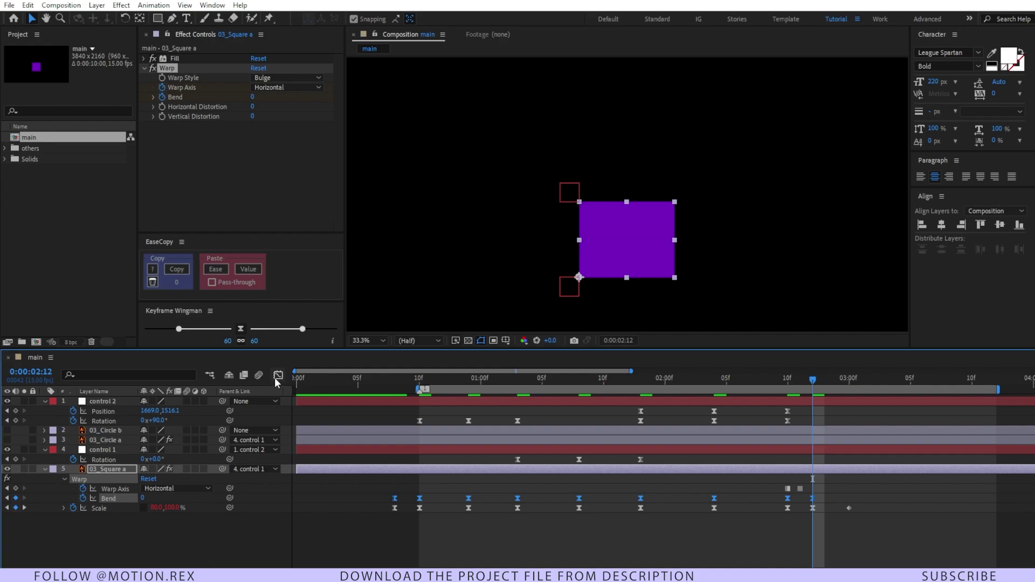
{"action": "left_click", "coordinate": [278, 376]}
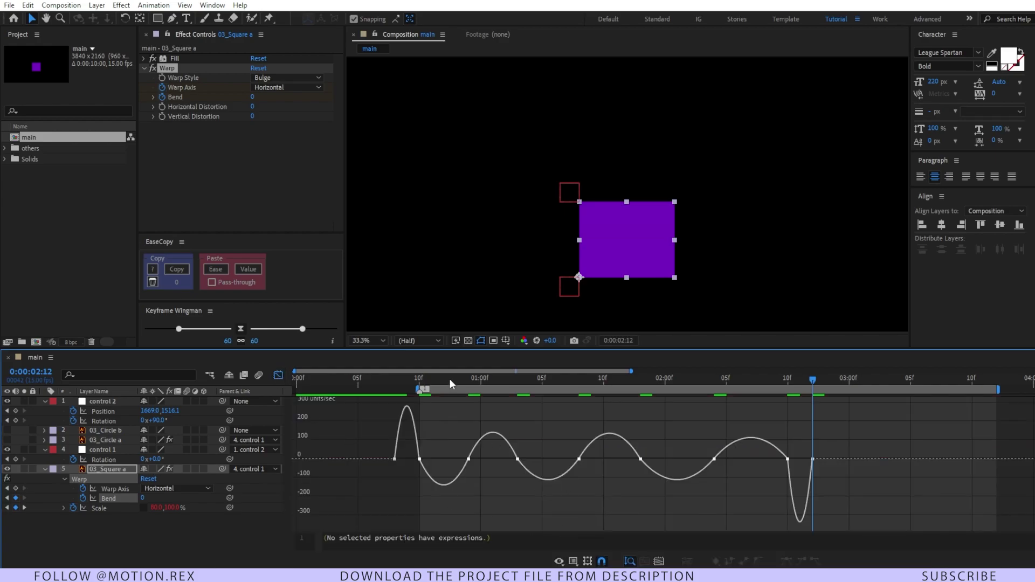
Pull the first Bend keyframes' incoming influence into a sharp speed spike
{"action": "left_click_drag", "start_coordinate": [459, 482], "coordinate": [424, 460]}
{"action": "left_click_drag", "start_coordinate": [510, 475], "coordinate": [423, 484]}
{"action": "left_click", "coordinate": [499, 458]}
{"action": "key", "text": "ctrl+z"}
{"action": "key", "text": "ctrl+z"}
{"action": "key", "text": "ctrl+z"}
{"action": "key", "text": "ctrl+shift+z"}
{"action": "left_click_drag", "start_coordinate": [493, 458], "coordinate": [520, 479]}
Sharpen the speed spikes at the remaining Bend keyframes and preview the warp
{"action": "left_click", "coordinate": [580, 478]}
{"action": "left_click_drag", "start_coordinate": [621, 478], "coordinate": [640, 479]}
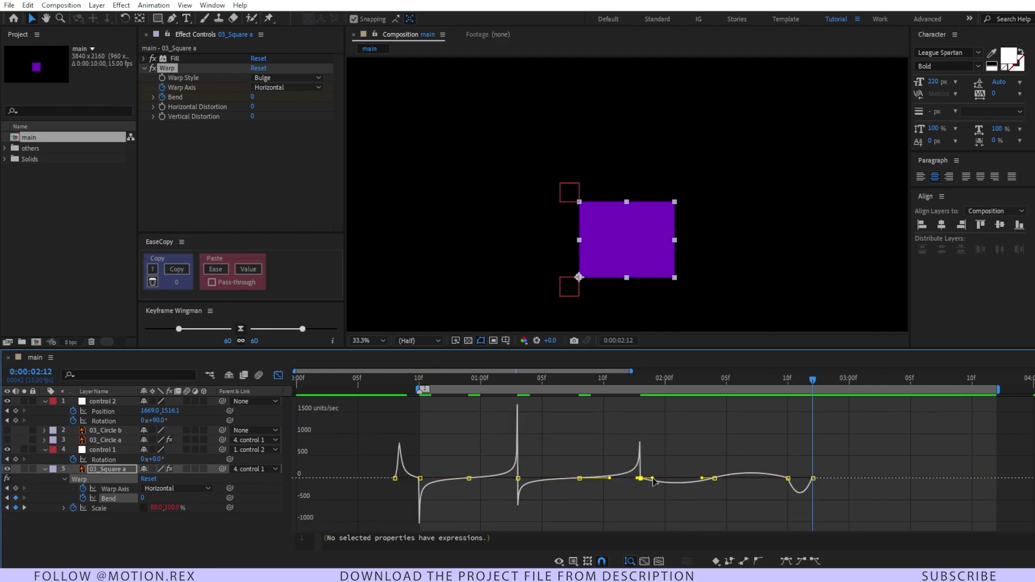
{"action": "left_click", "coordinate": [714, 479]}
{"action": "left_click_drag", "start_coordinate": [666, 479], "coordinate": [644, 479]}
{"action": "key", "text": "space"}
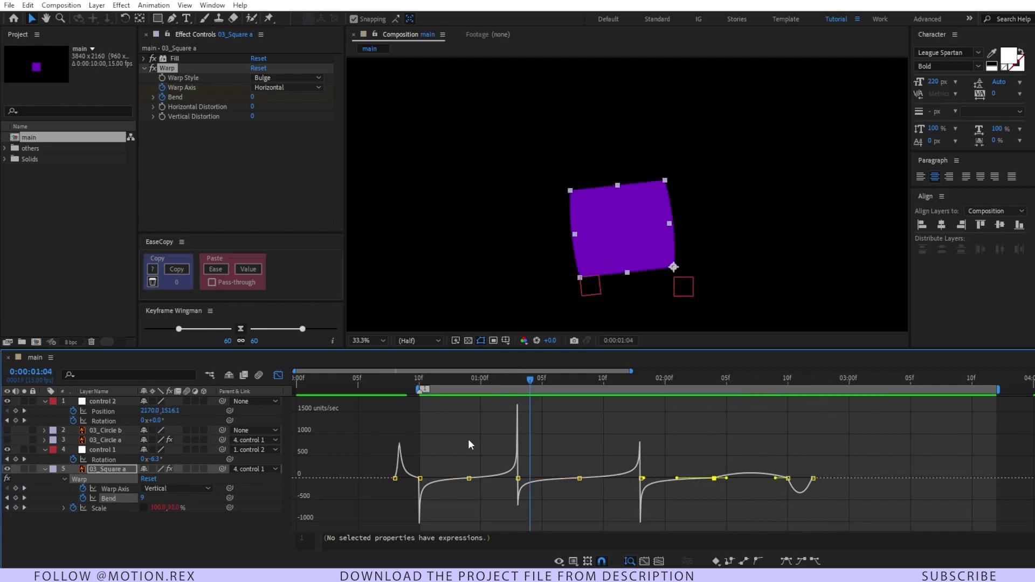
{"action": "left_click_drag", "start_coordinate": [530, 379], "coordinate": [787, 383]}
{"action": "key", "text": "ctrl+z"}
{"action": "left_click_drag", "start_coordinate": [751, 479], "coordinate": [787, 478]}
{"action": "key", "text": "space"}
{"action": "key", "text": "space"}
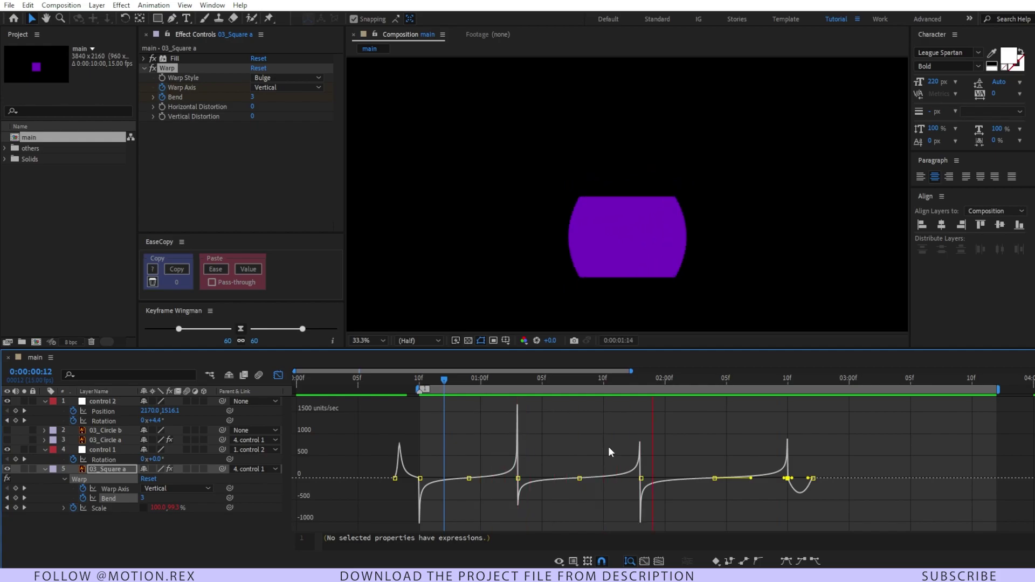
{"action": "key", "text": "space"}
{"action": "key", "text": "shift+F3"}
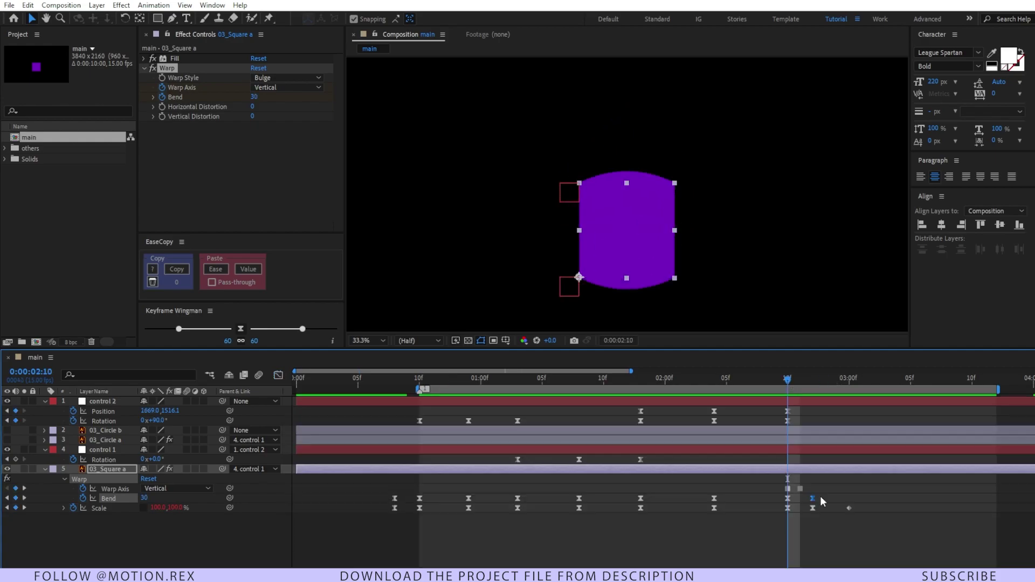
Copy only the Scale expression and paste it onto the Warp Bend property
{"action": "left_click", "coordinate": [810, 523]}
{"action": "left_click_drag", "start_coordinate": [797, 381], "coordinate": [813, 381]}
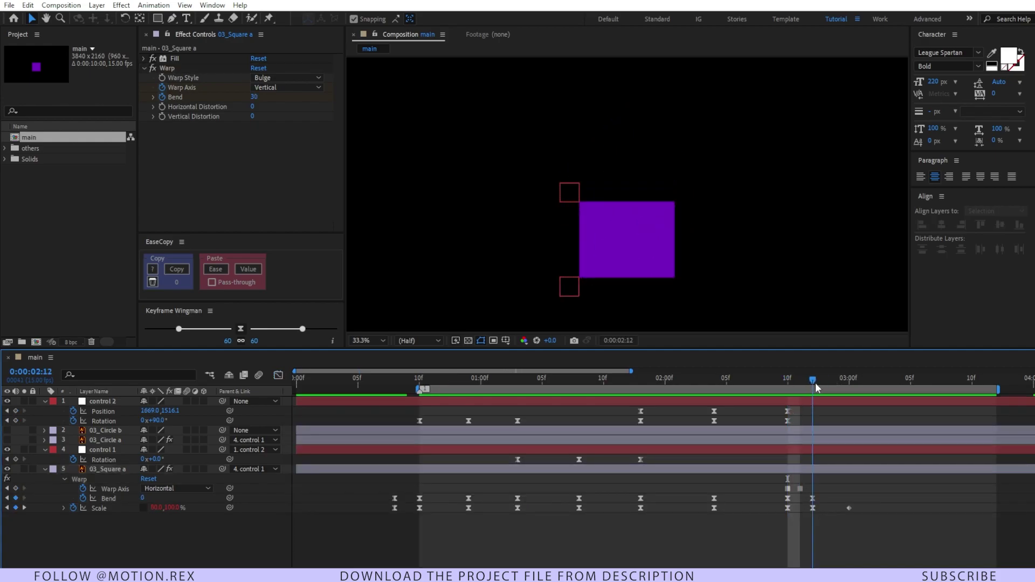
{"action": "left_click", "coordinate": [813, 498]}
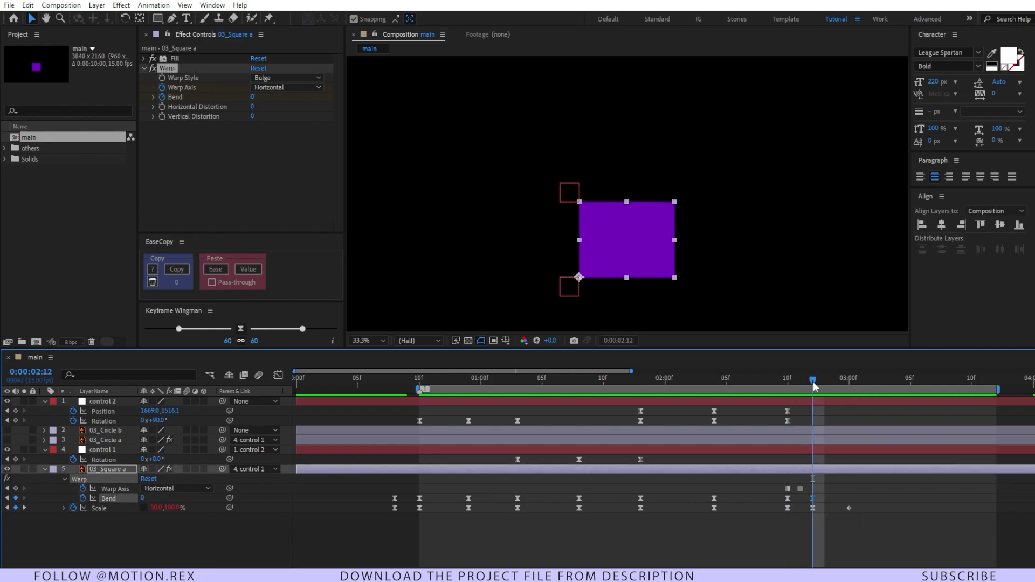
{"action": "left_click", "coordinate": [105, 514]}
{"action": "left_click", "coordinate": [100, 508]}
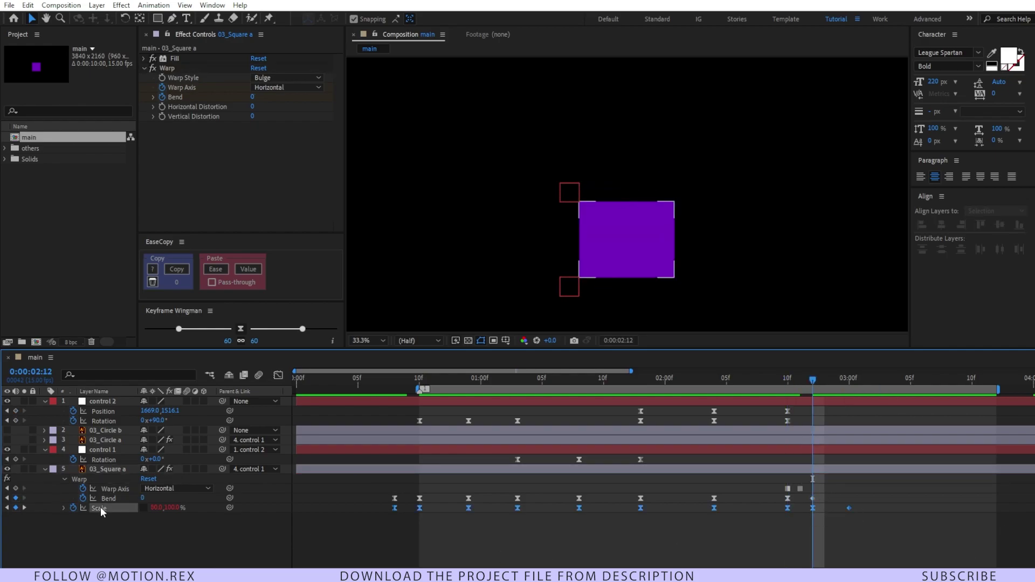
{"action": "right_click", "coordinate": [100, 509]}
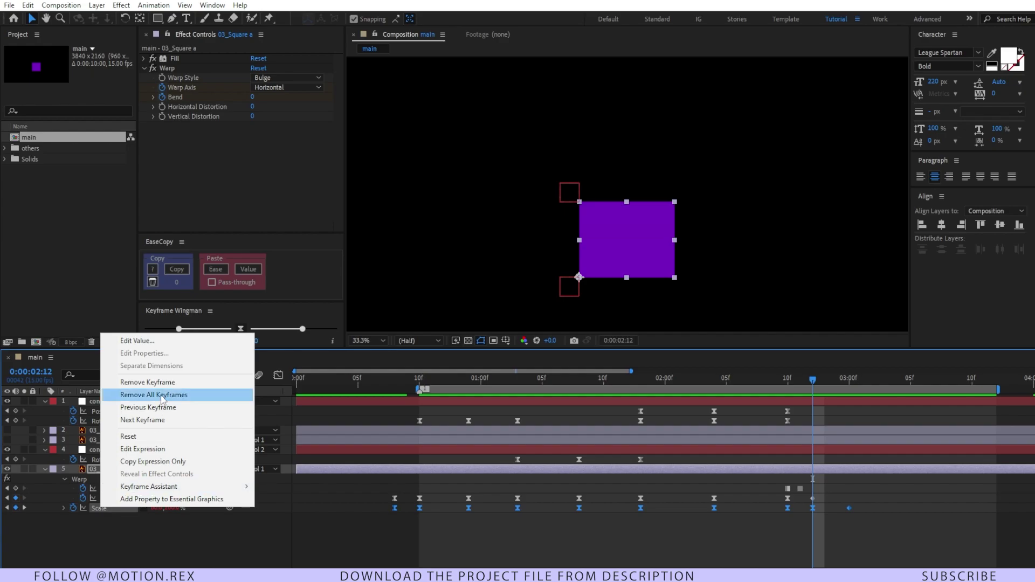
{"action": "left_click", "coordinate": [178, 463]}
{"action": "left_click", "coordinate": [112, 499]}
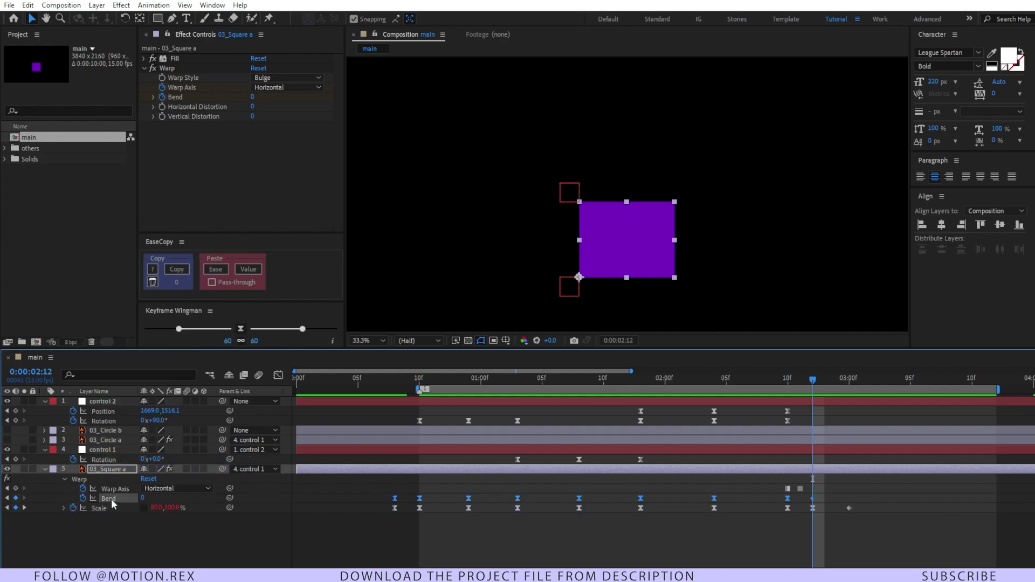
{"action": "key", "text": "ctrl+v"}
Preview the square's bulge playing from 10f
{"action": "left_click", "coordinate": [806, 527]}
{"action": "left_click_drag", "start_coordinate": [762, 381], "coordinate": [420, 418]}
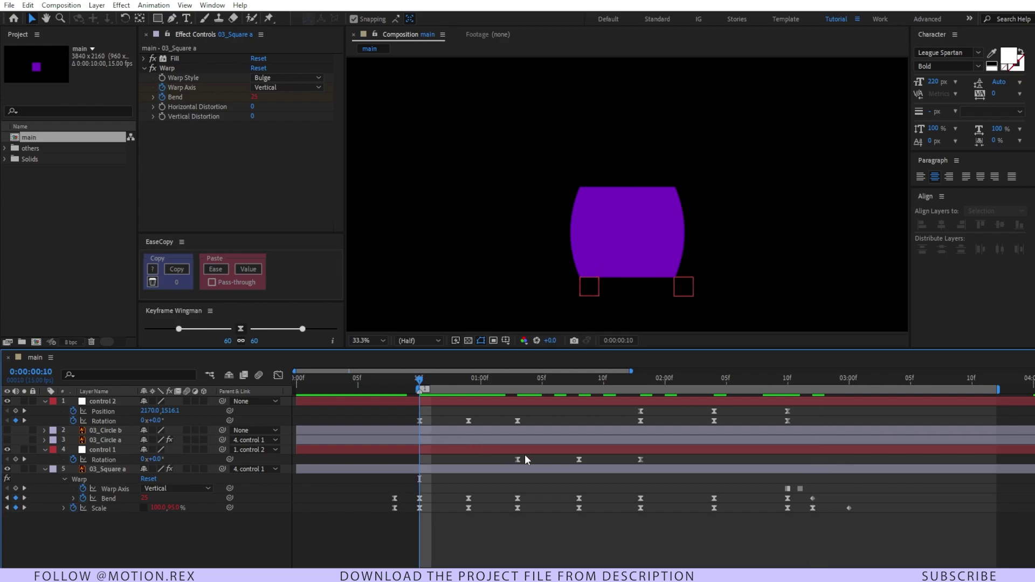
{"action": "key", "text": "space"}
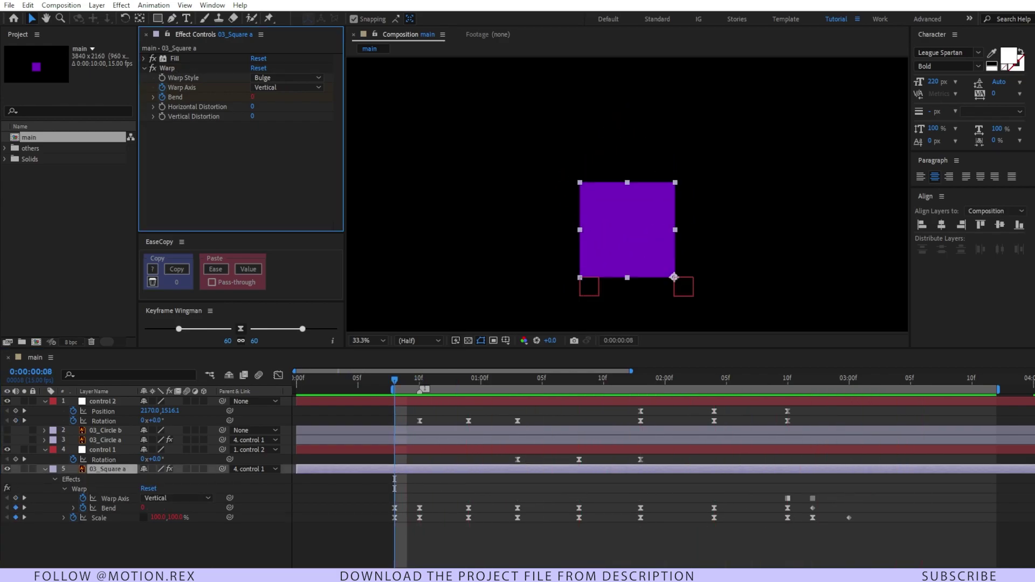
{"action": "left_click", "coordinate": [477, 546]}
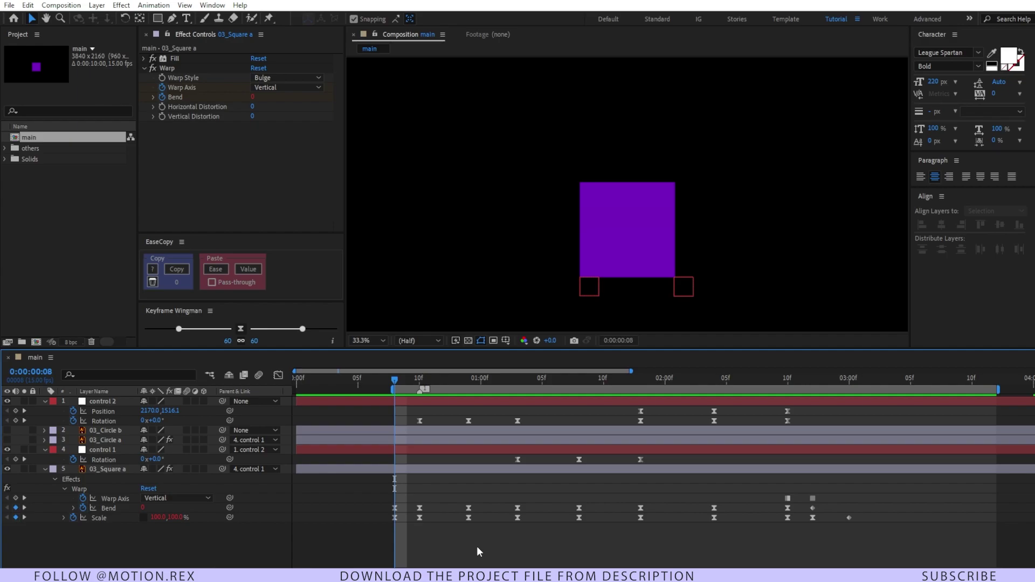
Apply the Corner Pin effect to the 03_Square a layer
{"action": "left_click", "coordinate": [407, 469]}
{"action": "key", "text": "ctrl+space"}
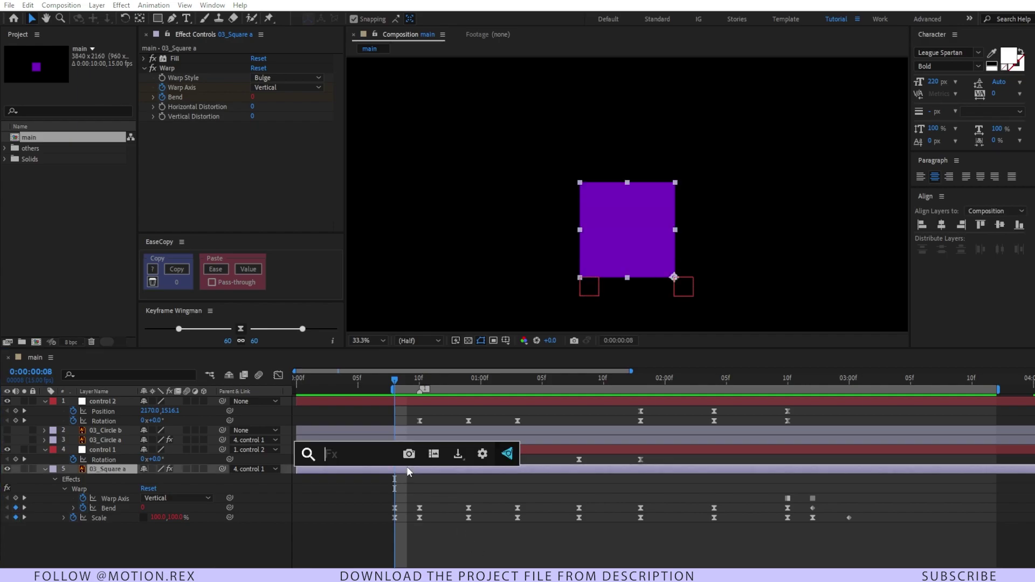
{"action": "type", "text": "cor"}
{"action": "key", "text": "Return"}
{"action": "left_click_drag", "start_coordinate": [580, 182], "coordinate": [557, 161]}
{"action": "key", "text": "ctrl+z"}
Keyframe the Upper Left corner at frame 8 and pull it inward at 10f
{"action": "left_click", "coordinate": [164, 136]}
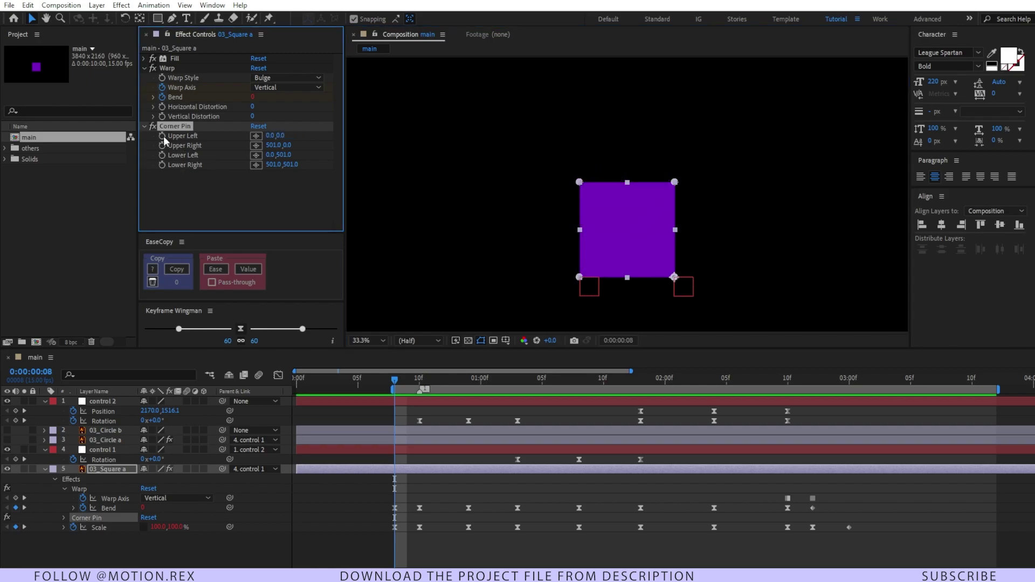
{"action": "left_click", "coordinate": [161, 136]}
{"action": "key", "text": "Page_Down"}
{"action": "key", "text": "Page_Down"}
{"action": "left_click_drag", "start_coordinate": [580, 187], "coordinate": [594, 204]}
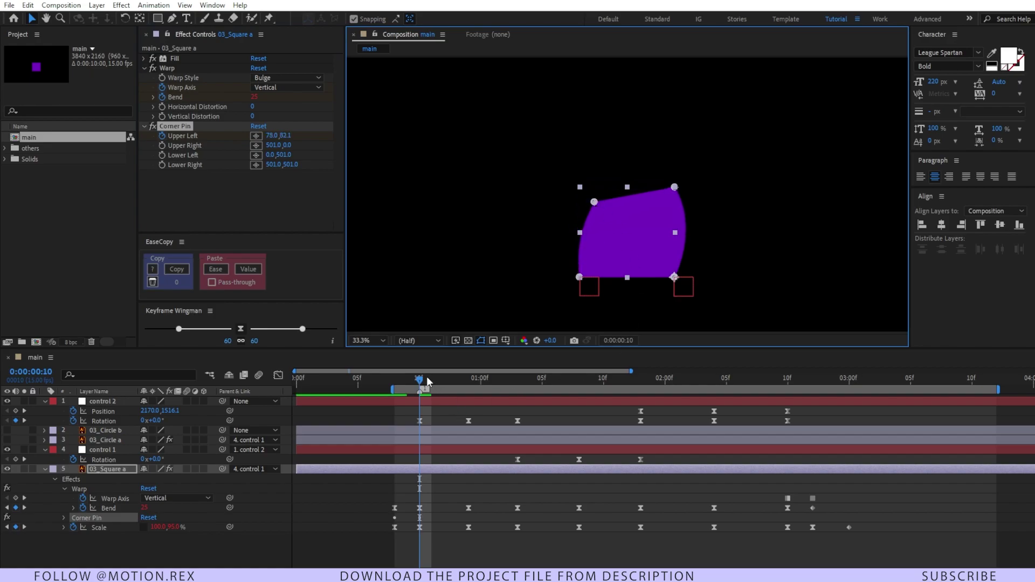
Add Upper Left keyframes: 0,0 at 01:03, 78.0,82.1 at 01:13, 0,0 near 02:04
{"action": "left_click_drag", "start_coordinate": [426, 376], "coordinate": [521, 397]}
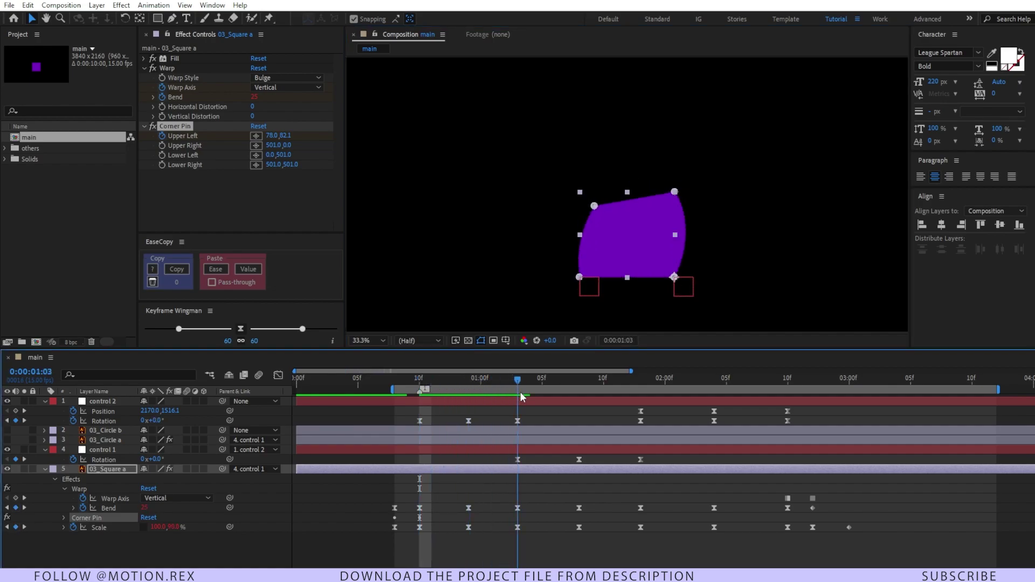
{"action": "key", "text": "u"}
{"action": "key", "text": "u"}
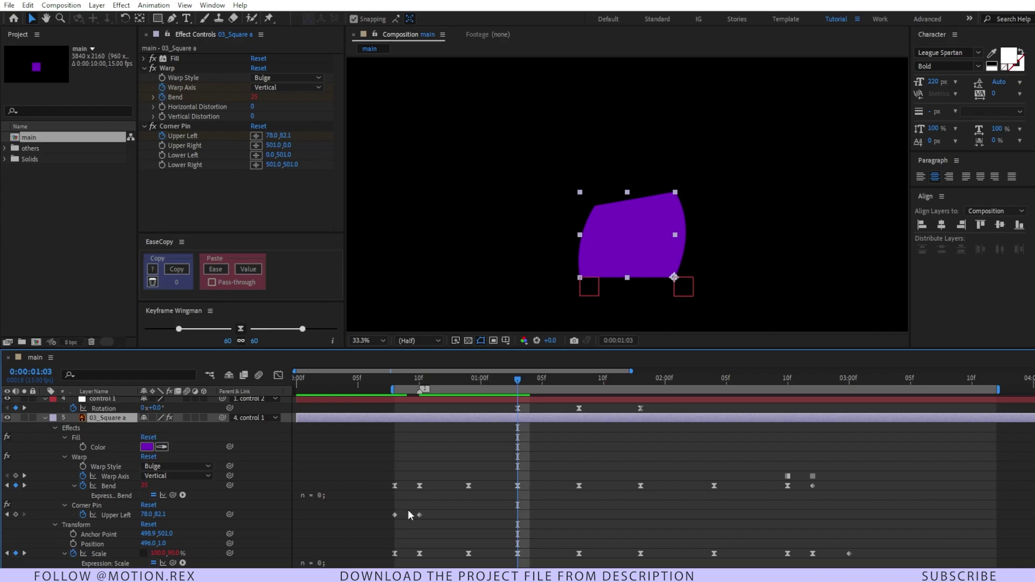
{"action": "left_click", "coordinate": [395, 515]}
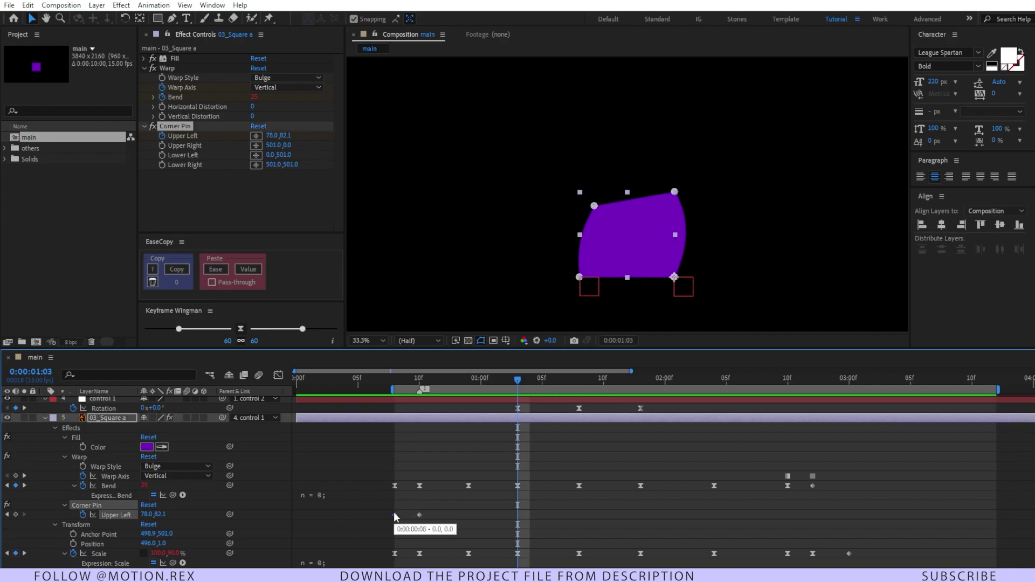
{"action": "key", "text": "ctrl+c"}
{"action": "key", "text": "ctrl+v"}
{"action": "left_click_drag", "start_coordinate": [521, 382], "coordinate": [646, 399]}
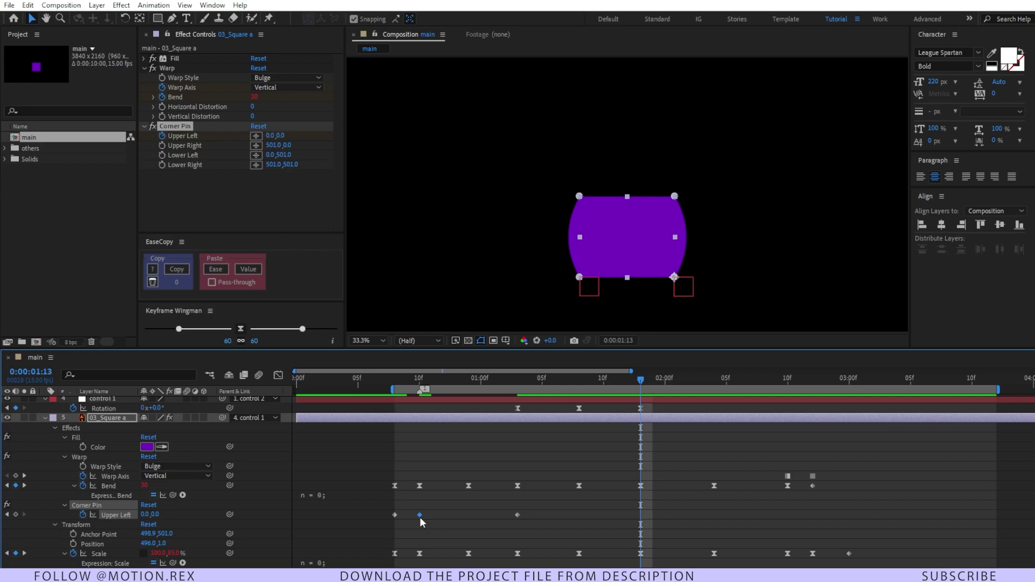
{"action": "mouse_move", "coordinate": [421, 519]}
{"action": "key", "text": "ctrl+v"}
{"action": "left_click", "coordinate": [419, 515]}
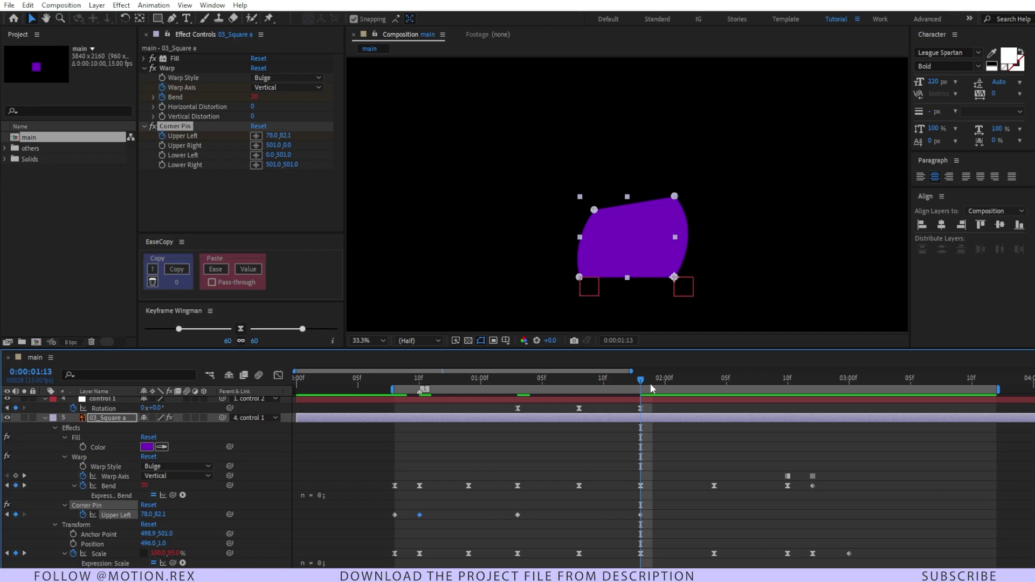
{"action": "left_click_drag", "start_coordinate": [646, 377], "coordinate": [707, 383]}
{"action": "left_click_drag", "start_coordinate": [707, 383], "coordinate": [714, 384]}
{"action": "key", "text": "ctrl+v"}
{"action": "left_click_drag", "start_coordinate": [714, 384], "coordinate": [486, 432]}
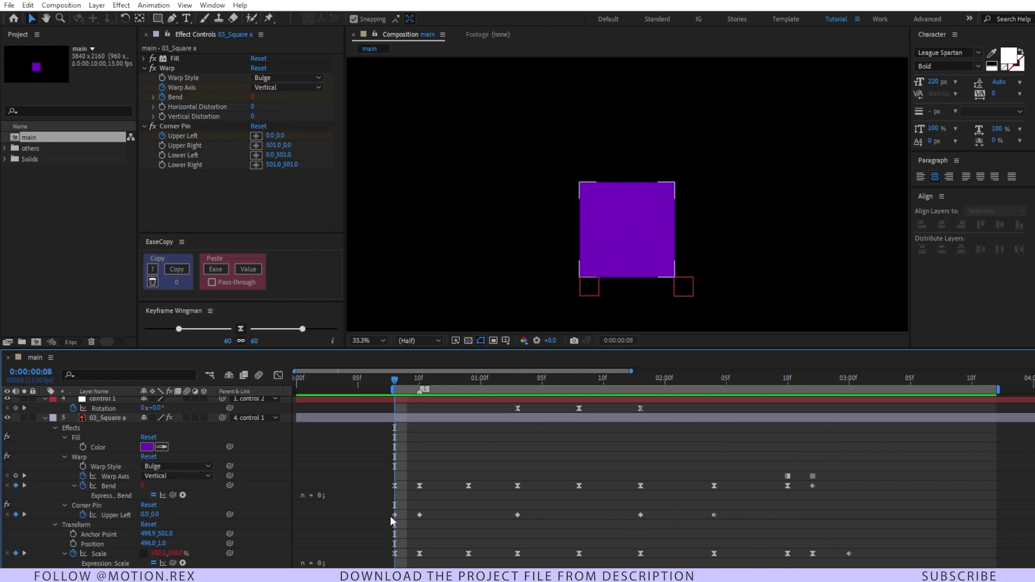
Lengthen and sharpen the Upper Left keyframes' eases in the speed graph
{"action": "left_click_drag", "start_coordinate": [385, 512], "coordinate": [727, 523]}
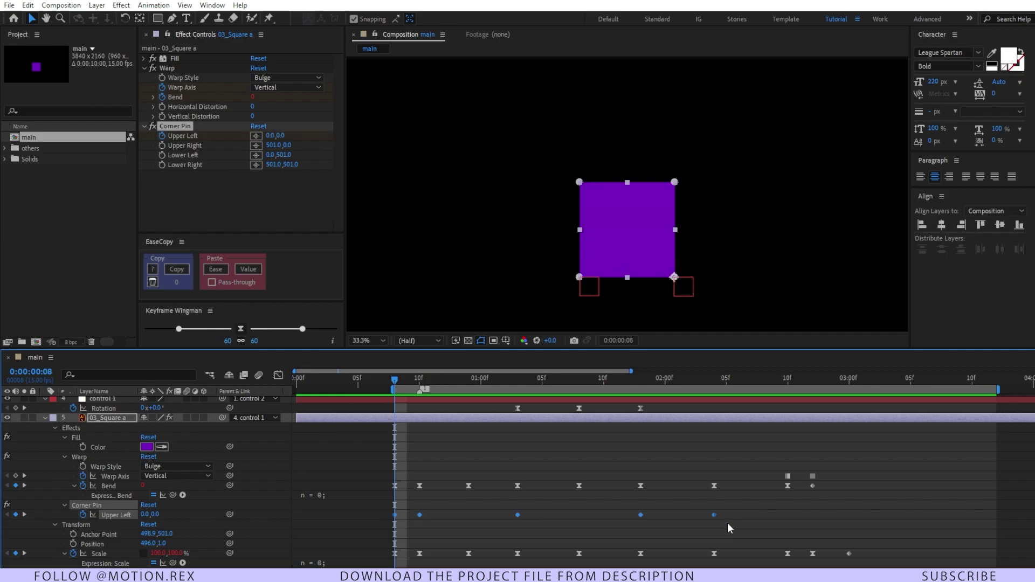
{"action": "left_click", "coordinate": [278, 374]}
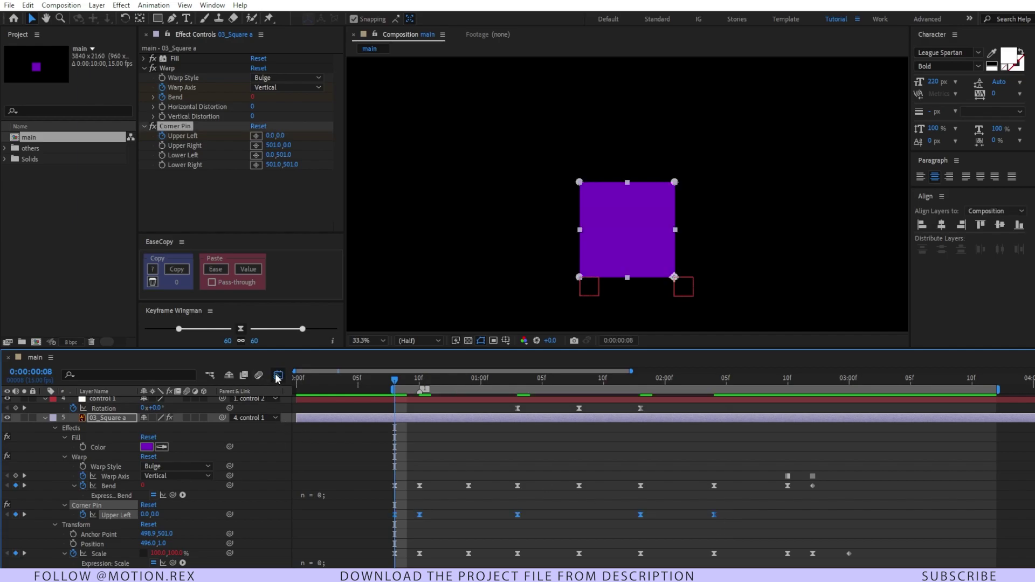
{"action": "left_click", "coordinate": [520, 521]}
{"action": "scroll", "coordinate": [423, 446], "scroll_direction": "right", "scroll_amount": 1}
{"action": "mouse_move", "coordinate": [397, 380]}
{"action": "left_mouse_down"}
{"action": "mouse_move", "coordinate": [379, 384]}
{"action": "mouse_move", "coordinate": [402, 387]}
{"action": "left_mouse_up"}
{"action": "left_click_drag", "start_coordinate": [399, 522], "coordinate": [386, 522]}
{"action": "left_click_drag", "start_coordinate": [465, 522], "coordinate": [432, 522]}
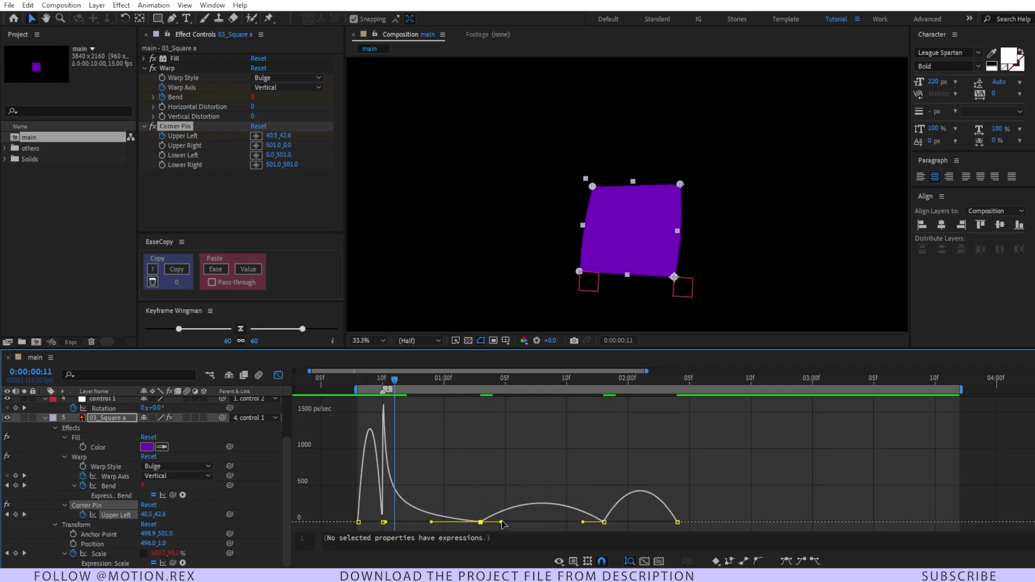
{"action": "left_click_drag", "start_coordinate": [501, 521], "coordinate": [604, 523]}
{"action": "left_click_drag", "start_coordinate": [545, 375], "coordinate": [605, 384]}
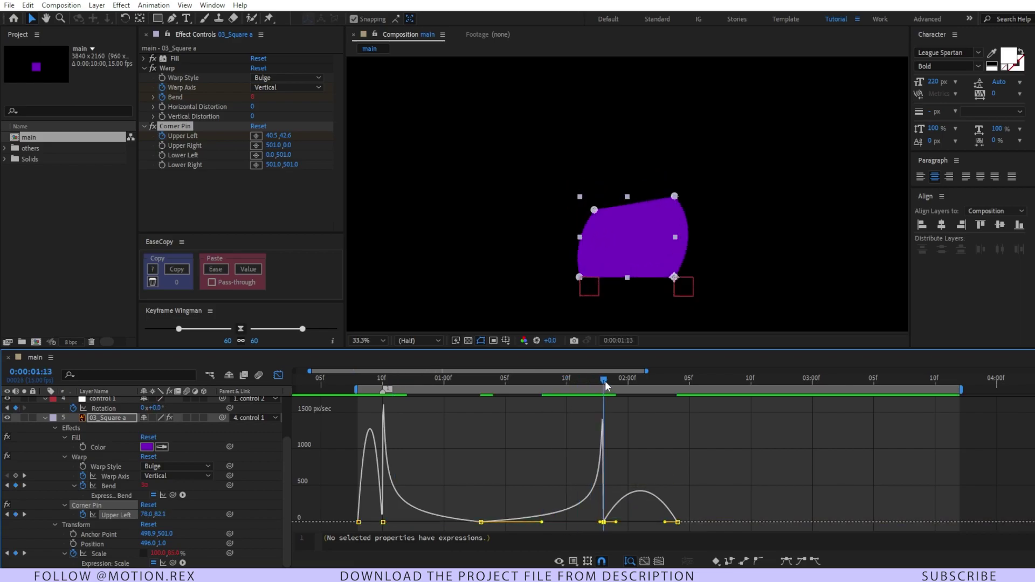
{"action": "mouse_move", "coordinate": [618, 522]}
{"action": "left_mouse_down"}
{"action": "mouse_move", "coordinate": [607, 522]}
{"action": "mouse_move", "coordinate": [631, 522]}
{"action": "left_mouse_up"}
Keyframe the Upper Right corner pinching to 420.0,83.3 at 01:03, back to 501,0 at 01:13
{"action": "left_click", "coordinate": [727, 490]}
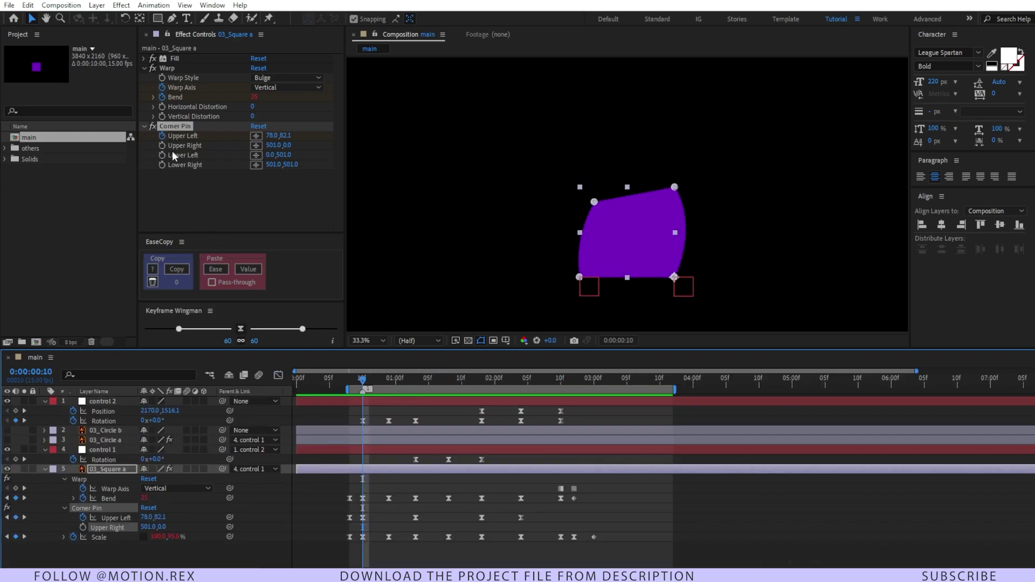
{"action": "left_click", "coordinate": [161, 145]}
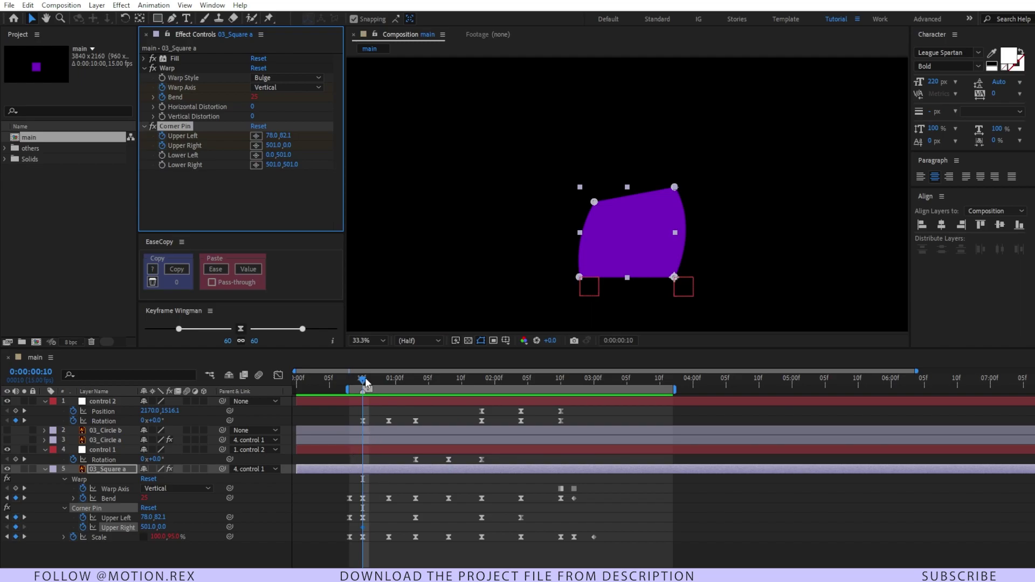
{"action": "left_click_drag", "start_coordinate": [365, 382], "coordinate": [416, 385]}
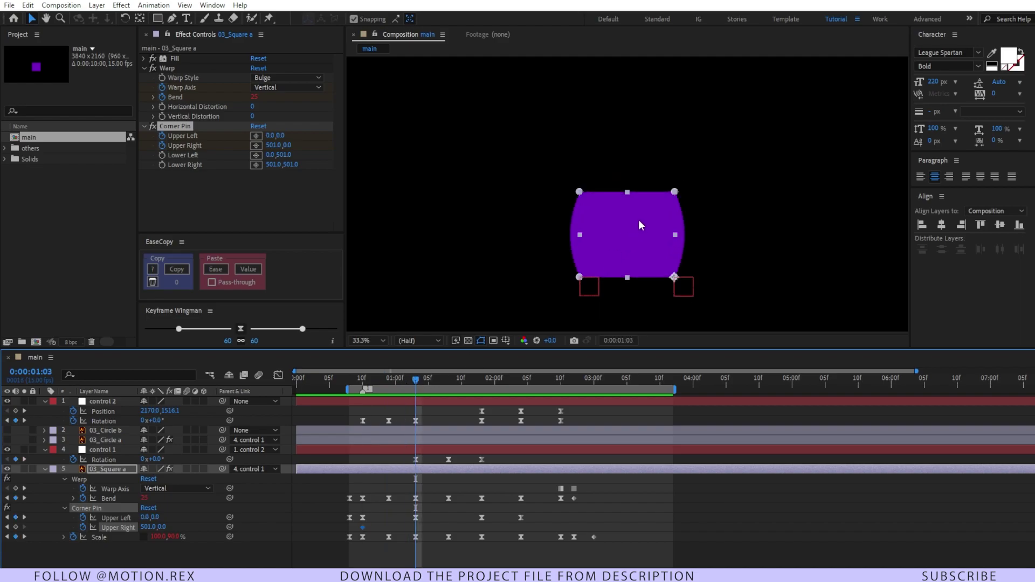
{"action": "left_click_drag", "start_coordinate": [672, 192], "coordinate": [657, 207]}
{"action": "left_click", "coordinate": [482, 383]}
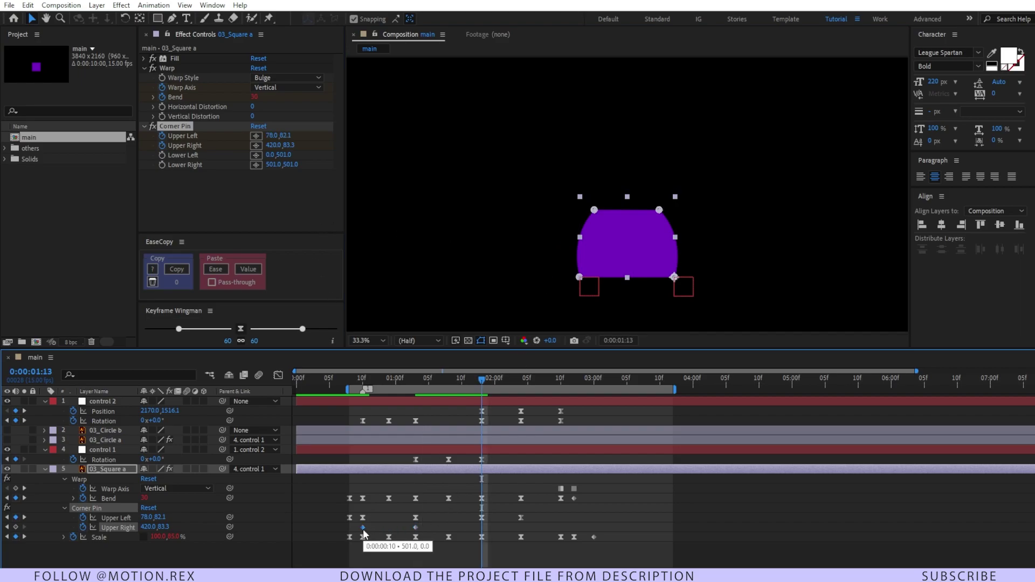
{"action": "key", "text": "ctrl+v"}
Preview the corner animation, then Easy Ease all Upper Right keyframes with F9
{"action": "left_click_drag", "start_coordinate": [422, 382], "coordinate": [352, 403]}
{"action": "key", "text": "space"}
{"action": "key", "text": "space"}
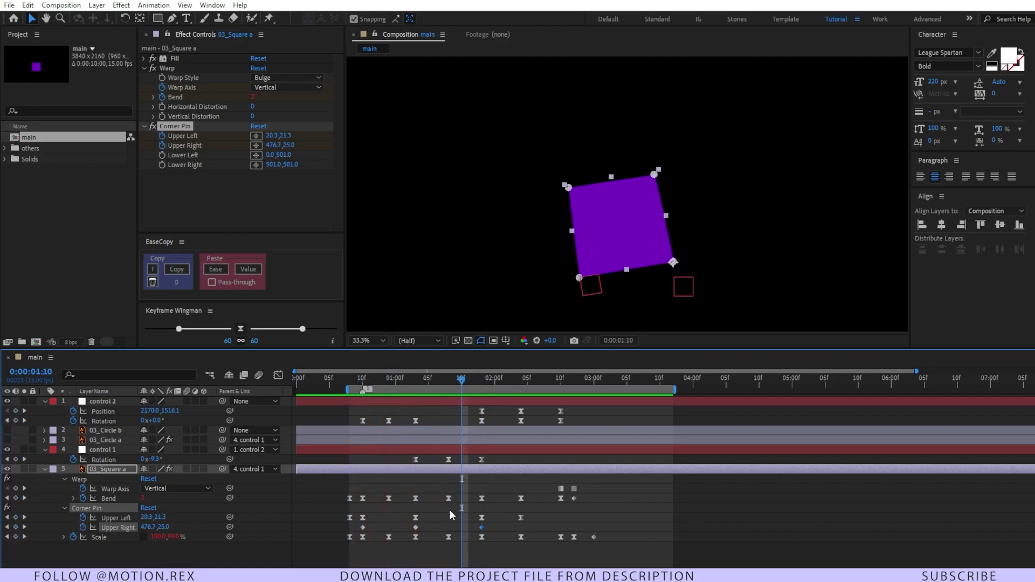
{"action": "left_click", "coordinate": [441, 520]}
{"action": "left_click_drag", "start_coordinate": [487, 526], "coordinate": [360, 534]}
{"action": "key", "text": "F9"}
{"action": "key", "text": "shift+F3"}
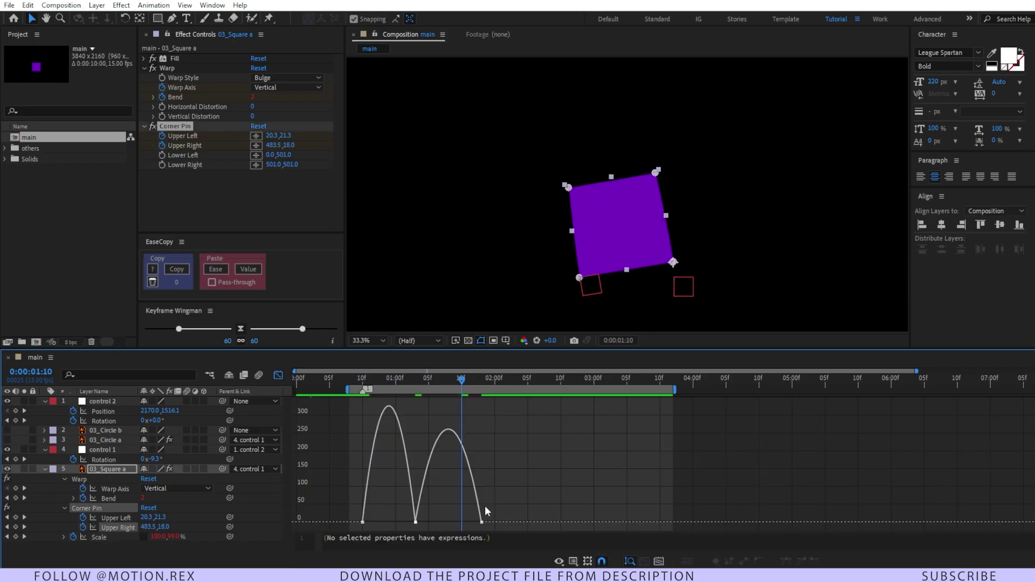
Sharpen the Upper Right corner keyframes' easing to a spike near 3000 px/sec, then preview
{"action": "left_click_drag", "start_coordinate": [378, 379], "coordinate": [469, 384]}
{"action": "key", "text": "="}
{"action": "left_click_drag", "start_coordinate": [419, 504], "coordinate": [440, 523]}
{"action": "left_click_drag", "start_coordinate": [527, 499], "coordinate": [517, 519]}
{"action": "key", "text": "space"}
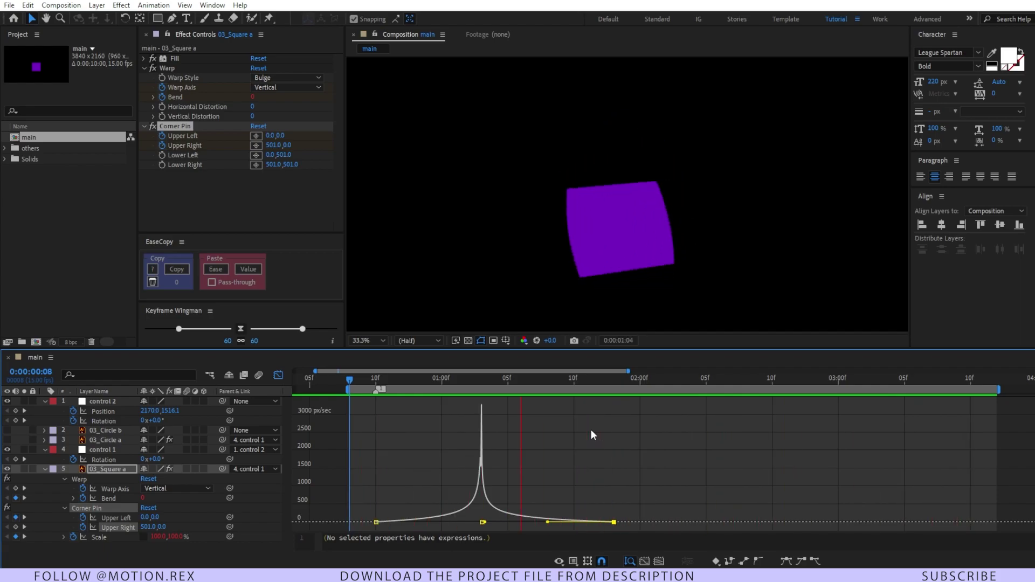
{"action": "key", "text": "space"}
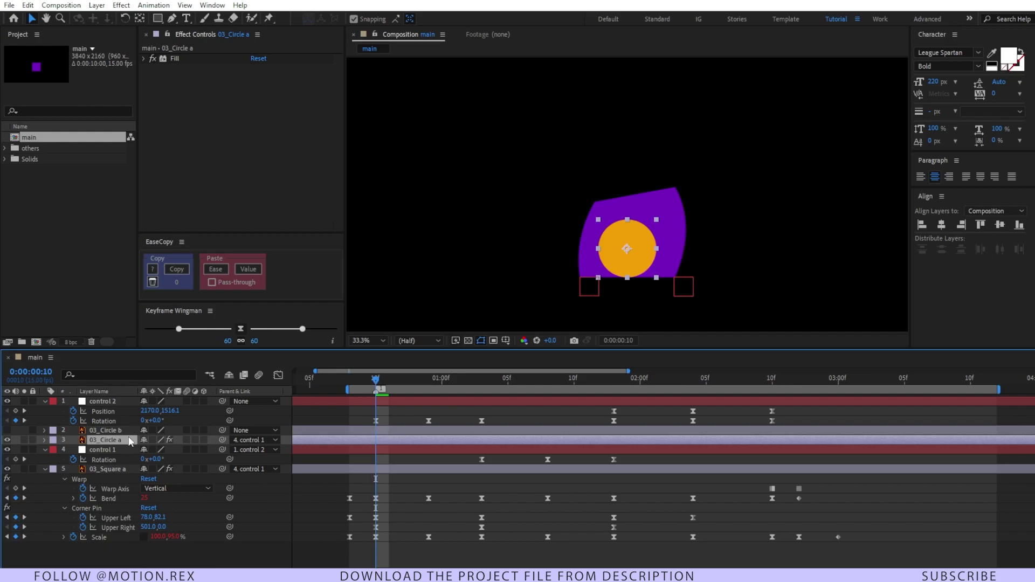
Separate 03_Circle a's Position dimensions and set an X Position keyframe of 247.2 at frame 10
{"action": "key", "text": "p"}
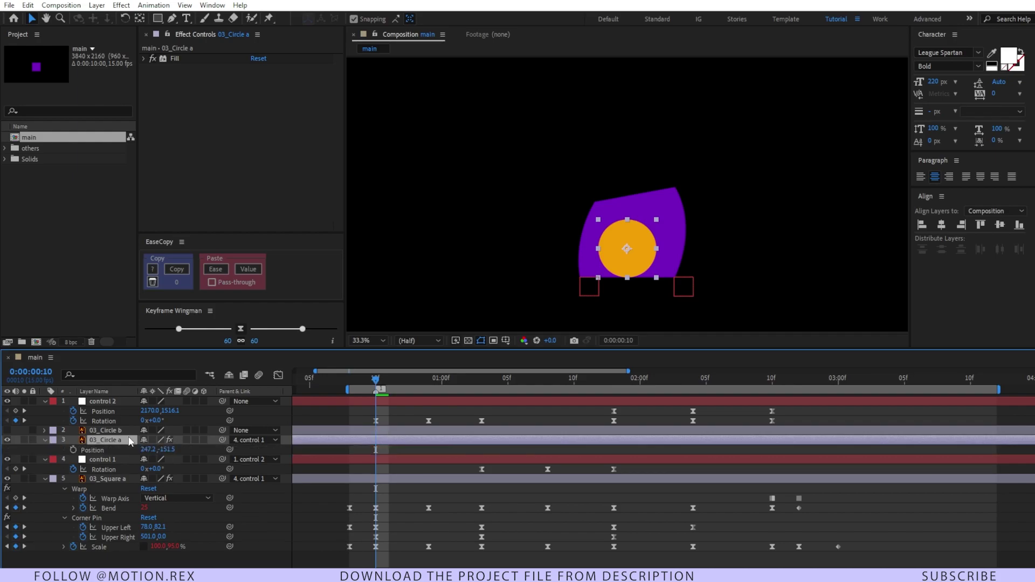
{"action": "left_click", "coordinate": [97, 452]}
{"action": "right_click", "coordinate": [98, 455]}
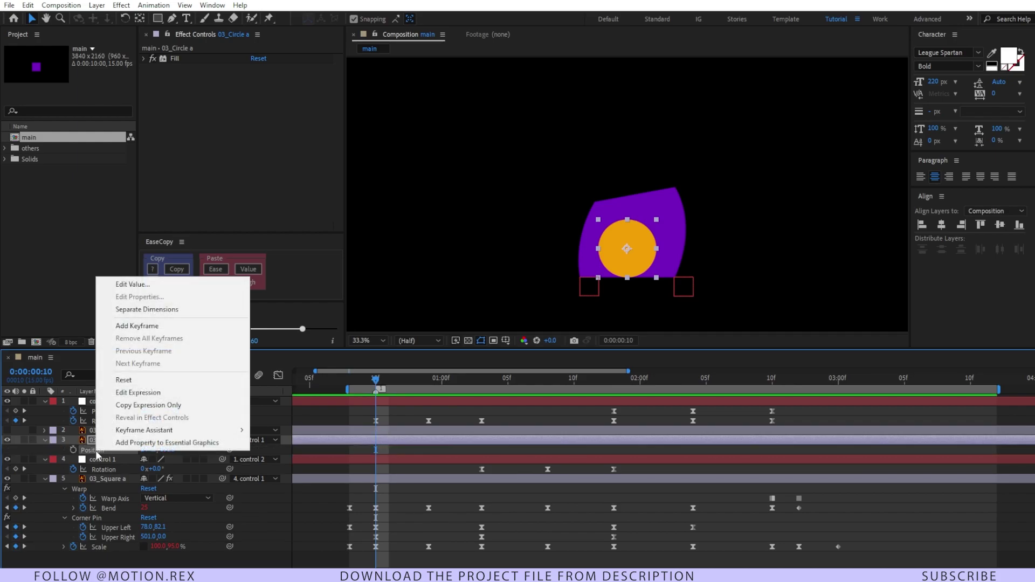
{"action": "left_click", "coordinate": [130, 309]}
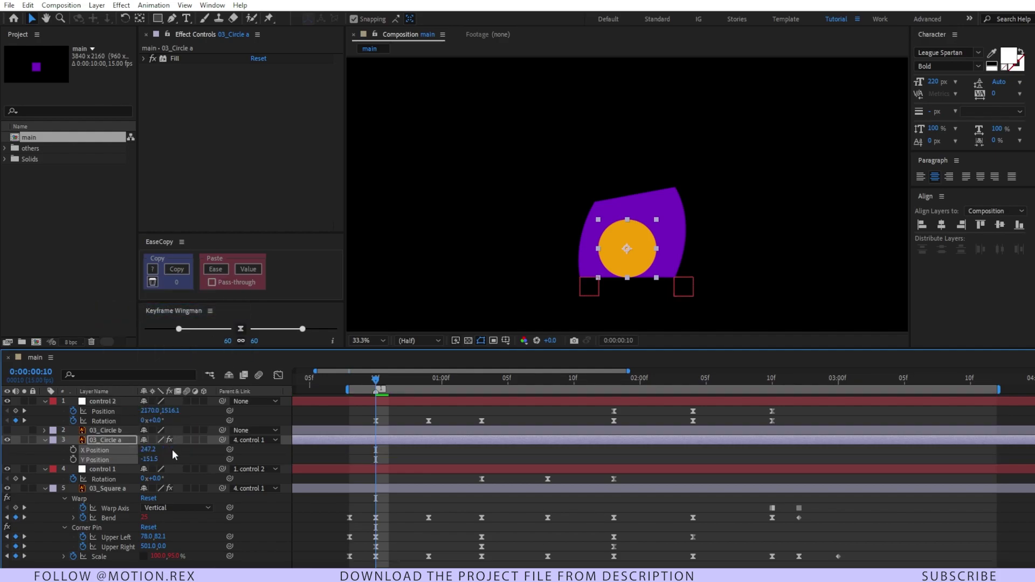
{"action": "left_click", "coordinate": [104, 452]}
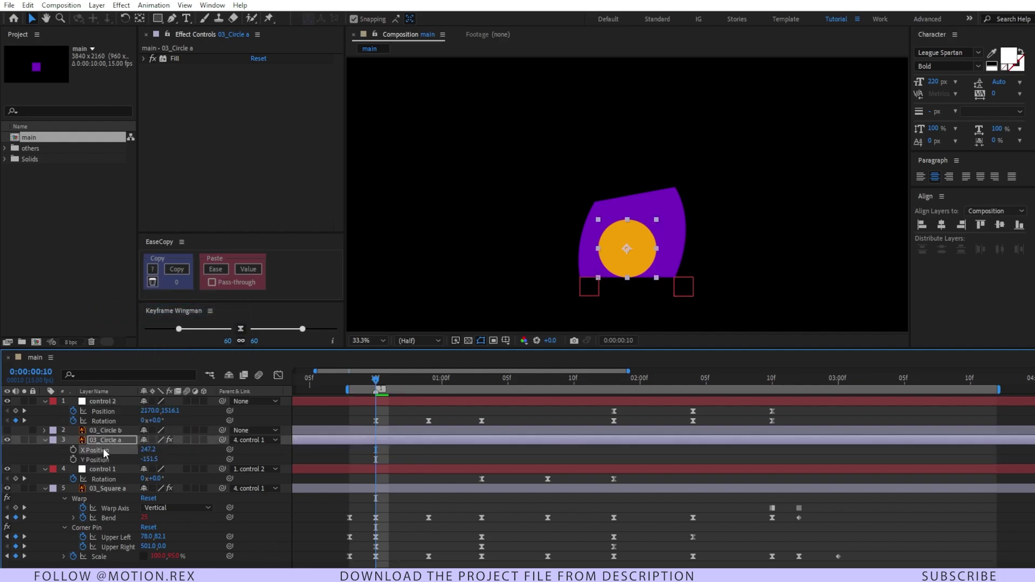
{"action": "left_click", "coordinate": [175, 451]}
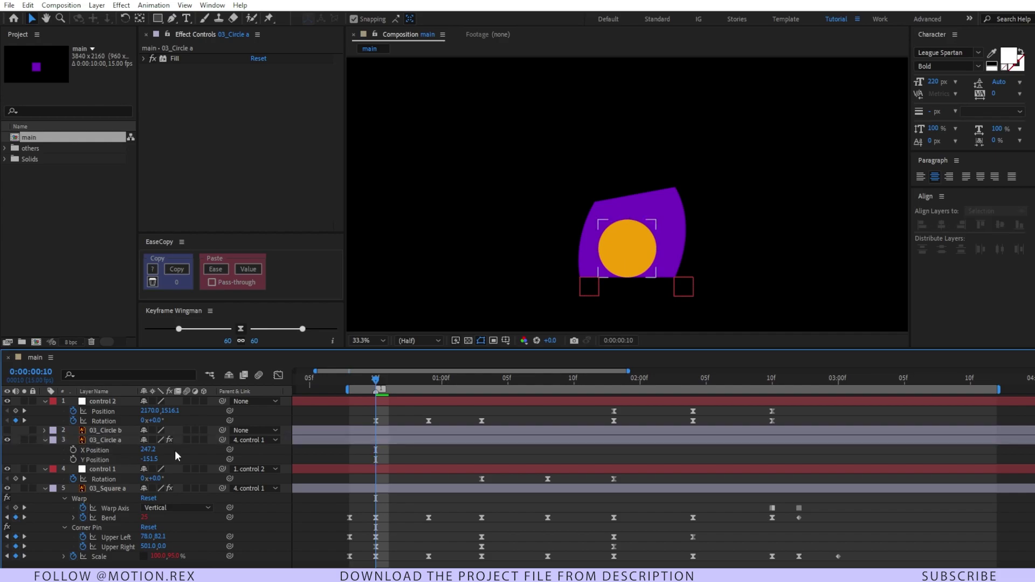
{"action": "left_click", "coordinate": [110, 453]}
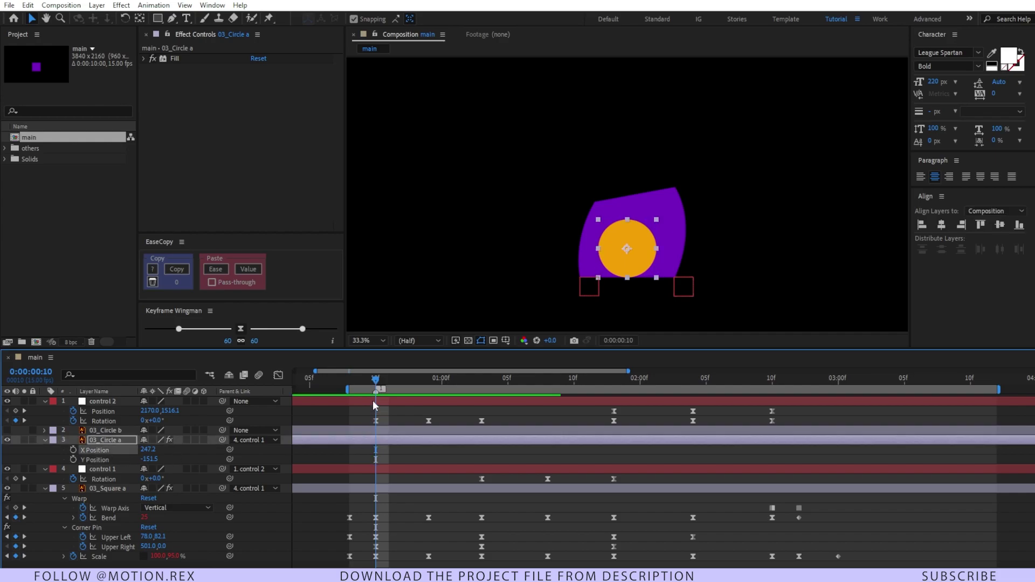
{"action": "left_click", "coordinate": [74, 451]}
Keyframe the circle's X Position at 347.2 on frame 14 and 111.2 at 01:03, shifting one key to 01:08
{"action": "left_click", "coordinate": [397, 382]}
{"action": "left_click_drag", "start_coordinate": [397, 385], "coordinate": [432, 382]}
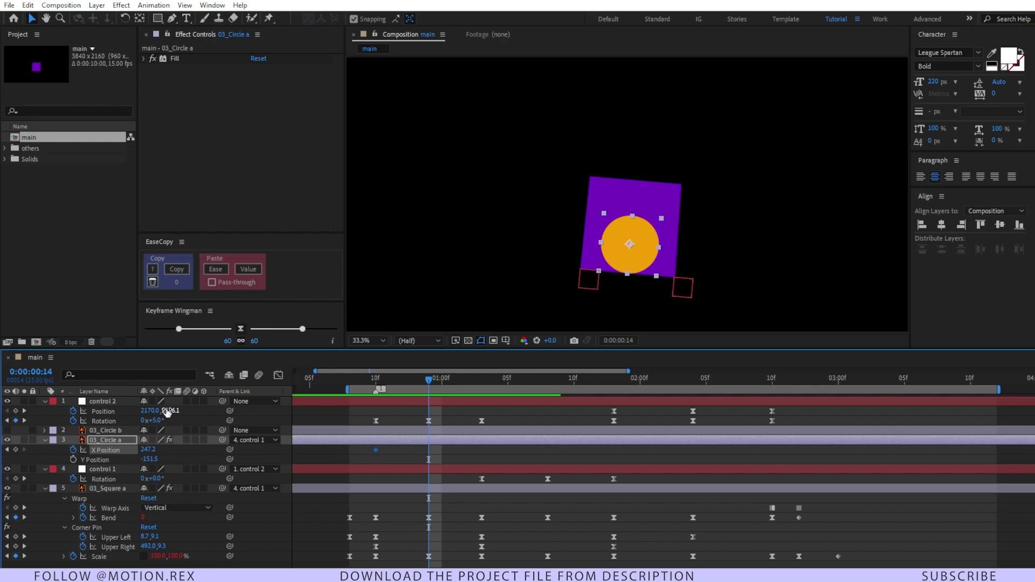
{"action": "left_click_drag", "start_coordinate": [147, 449], "coordinate": [201, 450]}
{"action": "left_click_drag", "start_coordinate": [436, 380], "coordinate": [481, 380]}
{"action": "left_click_drag", "start_coordinate": [147, 453], "coordinate": [18, 458]}
{"action": "left_click_drag", "start_coordinate": [477, 377], "coordinate": [548, 398]}
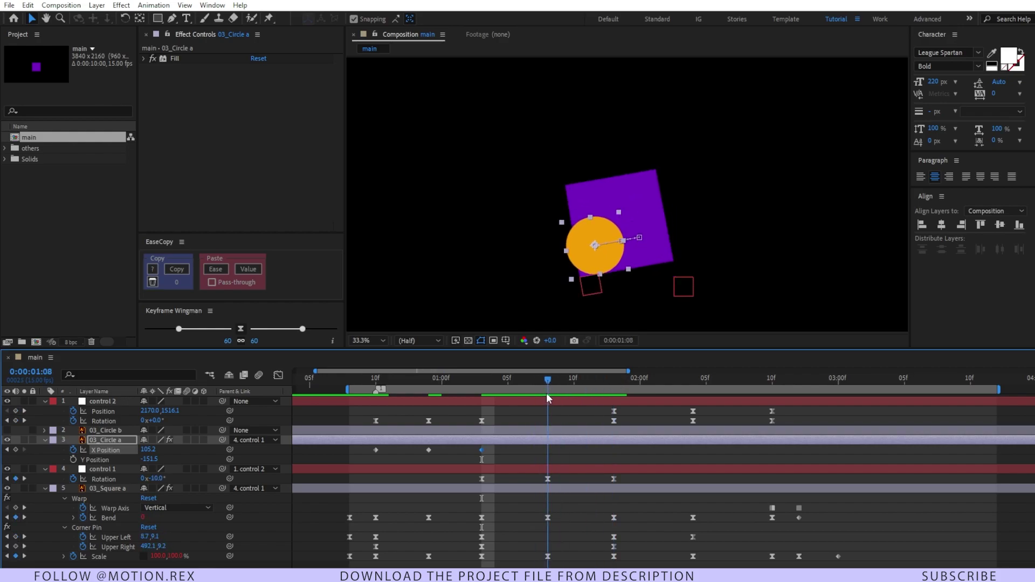
{"action": "left_click_drag", "start_coordinate": [522, 451], "coordinate": [547, 453]}
Copy the starting 247.2 X Position keyframe to 01:13 and preview the circle's slide
{"action": "left_click_drag", "start_coordinate": [510, 388], "coordinate": [371, 411]}
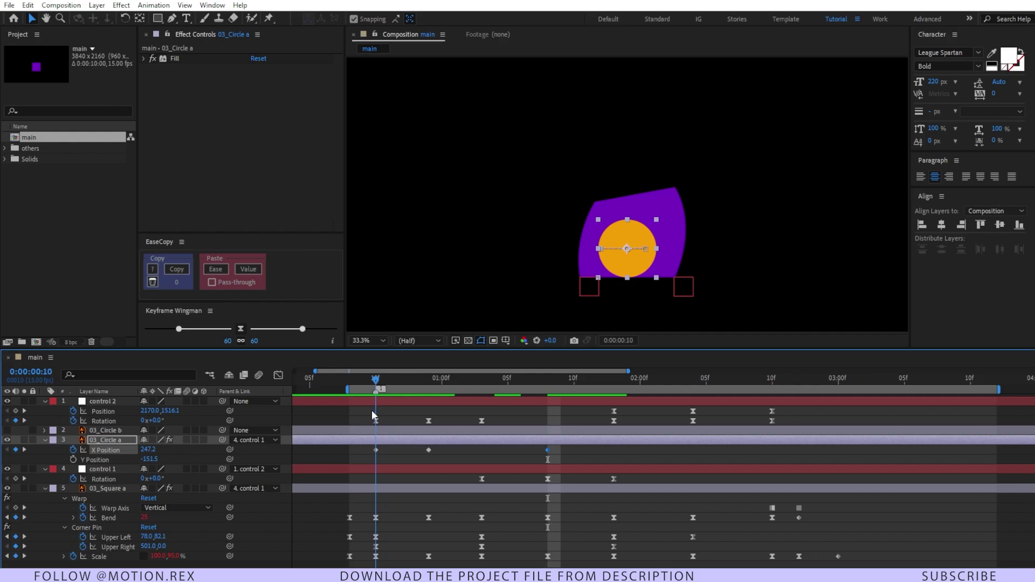
{"action": "key", "text": "space"}
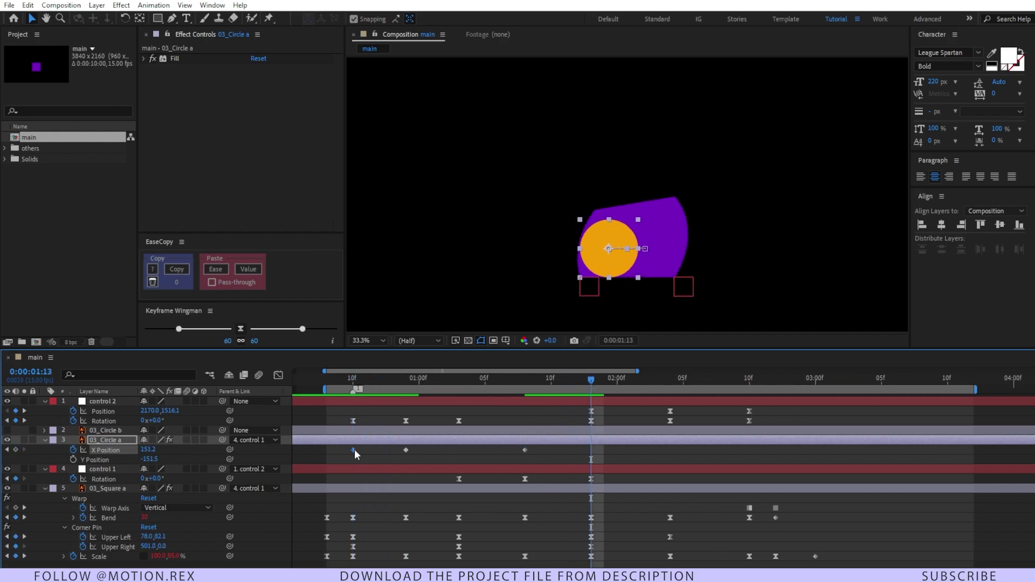
{"action": "key", "text": "ctrl+c"}
{"action": "key", "text": "ctrl+v"}
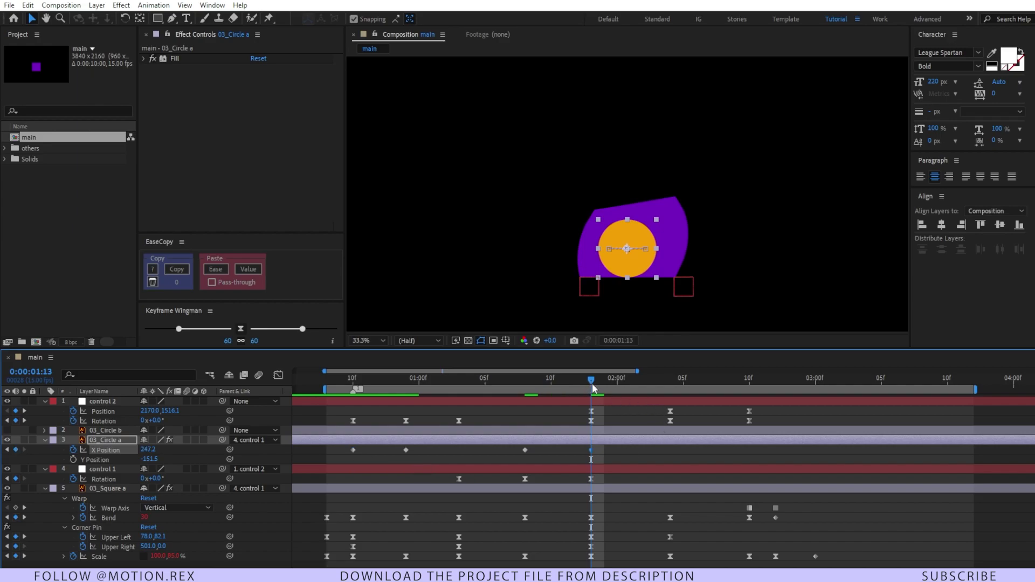
{"action": "key", "text": "space"}
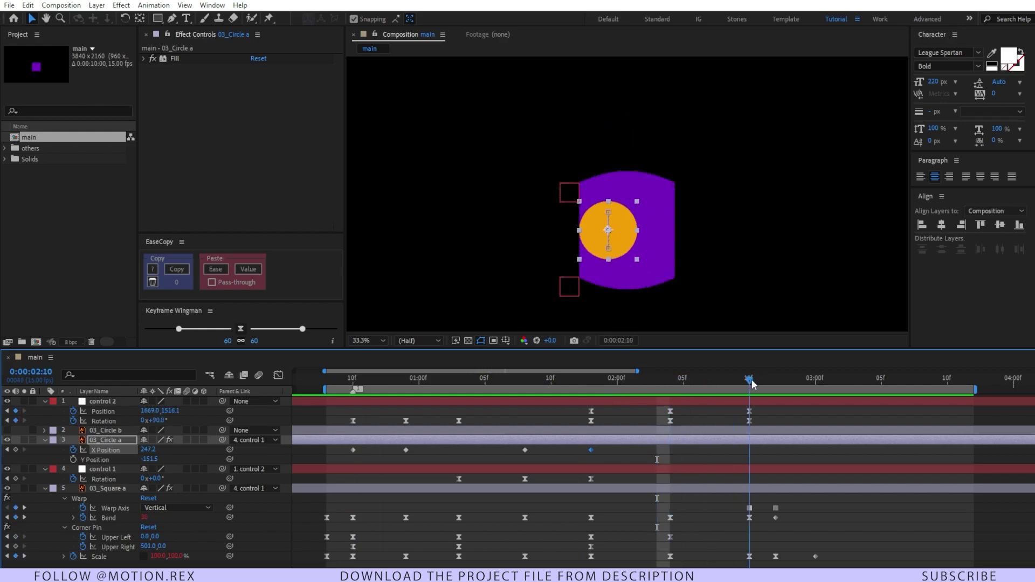
{"action": "left_click_drag", "start_coordinate": [757, 398], "coordinate": [752, 401]}
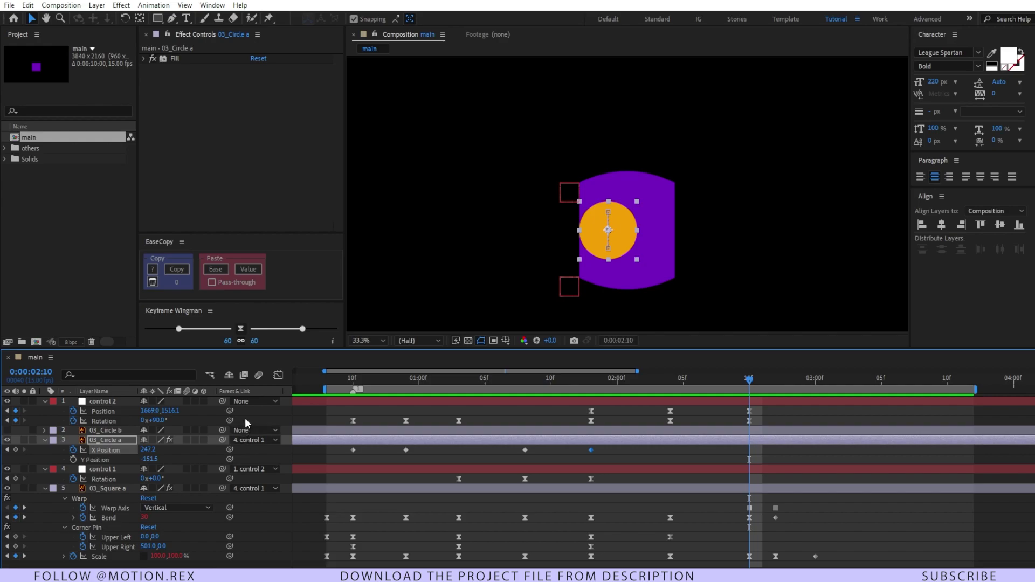
Set the circle's X Position to 393.2 at 02:10 and adjust it two and four frames later
{"action": "left_click", "coordinate": [652, 441]}
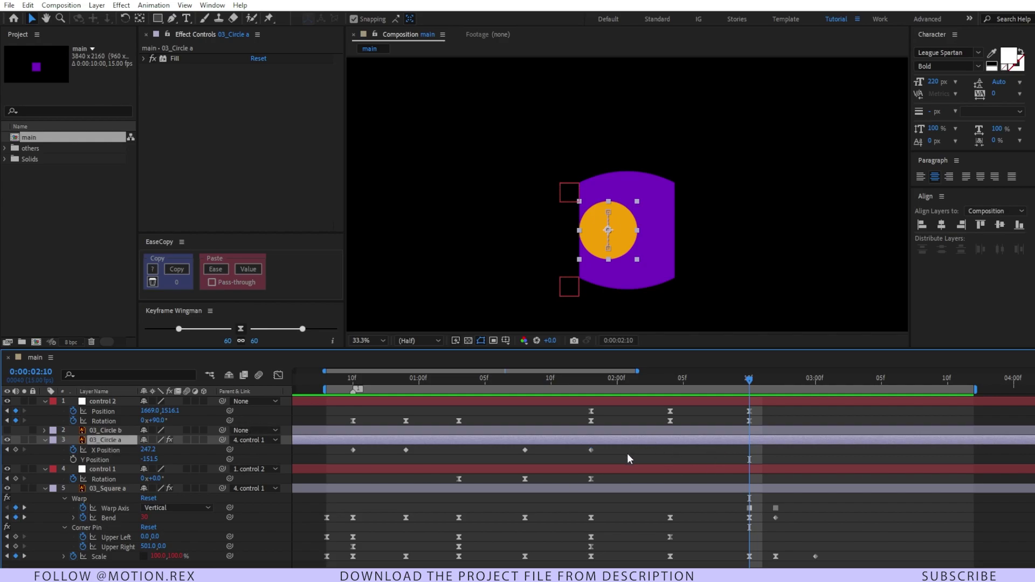
{"action": "left_click_drag", "start_coordinate": [150, 456], "coordinate": [223, 440]}
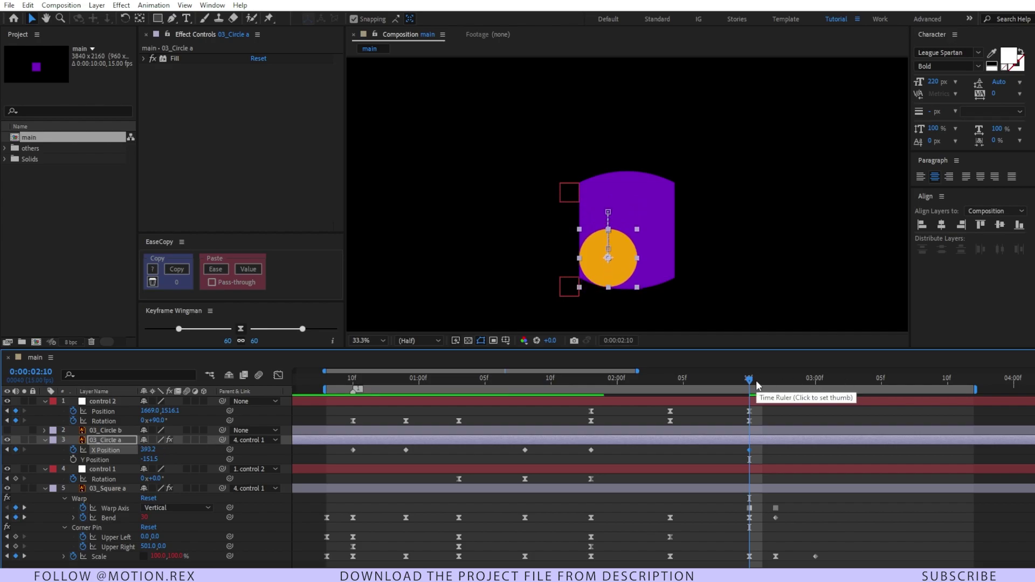
{"action": "key", "text": "Page_Down"}
{"action": "key", "text": "Page_Down"}
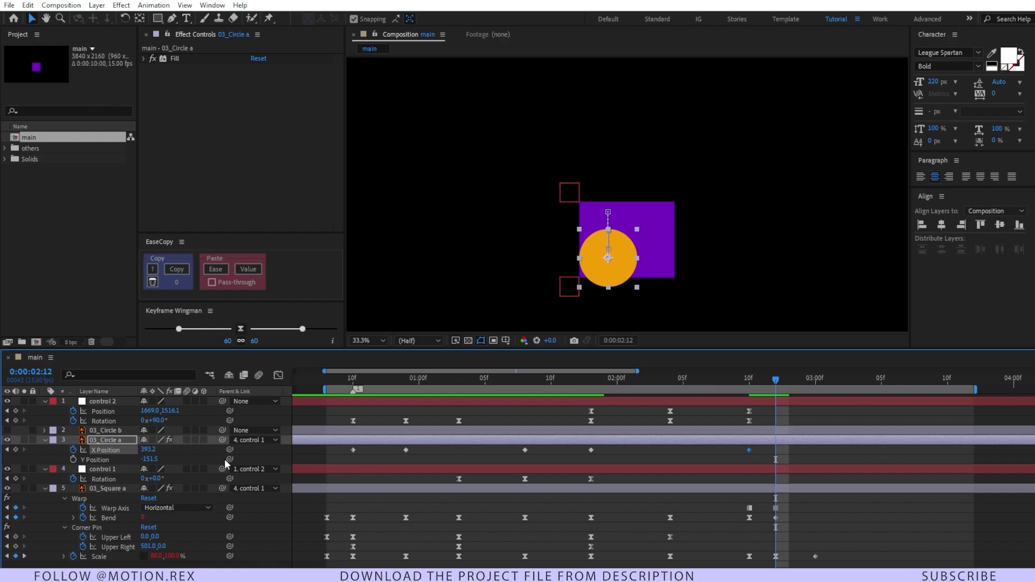
{"action": "left_click_drag", "start_coordinate": [147, 454], "coordinate": [85, 441]}
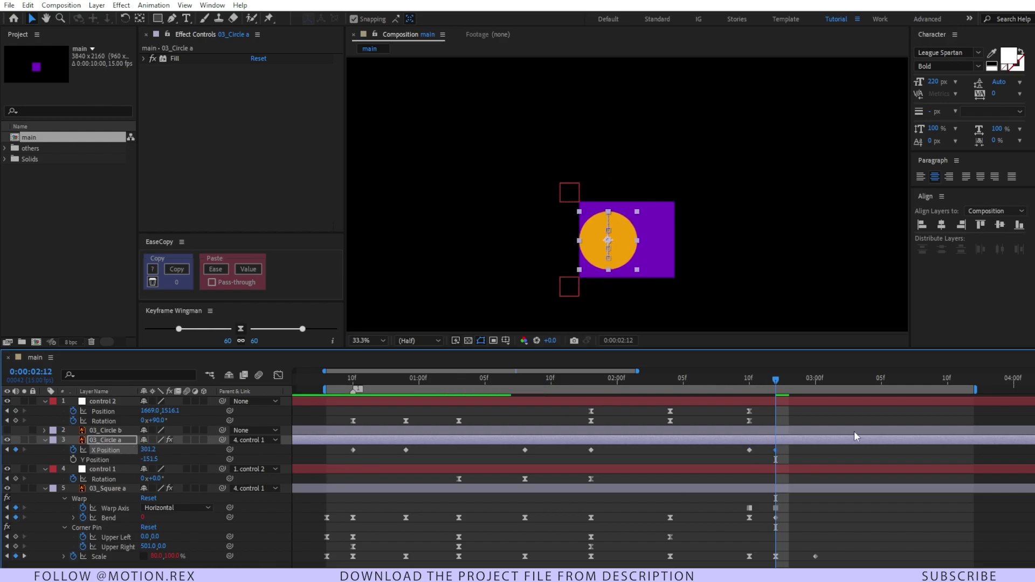
{"action": "key", "text": "Page_Down"}
{"action": "key", "text": "Page_Down"}
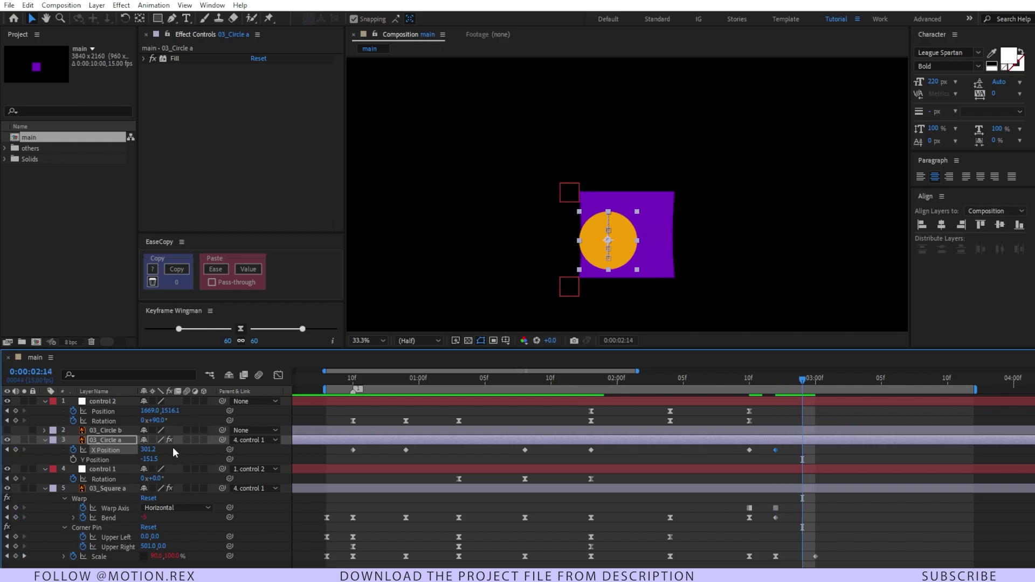
{"action": "left_click_drag", "start_coordinate": [148, 450], "coordinate": [165, 441]}
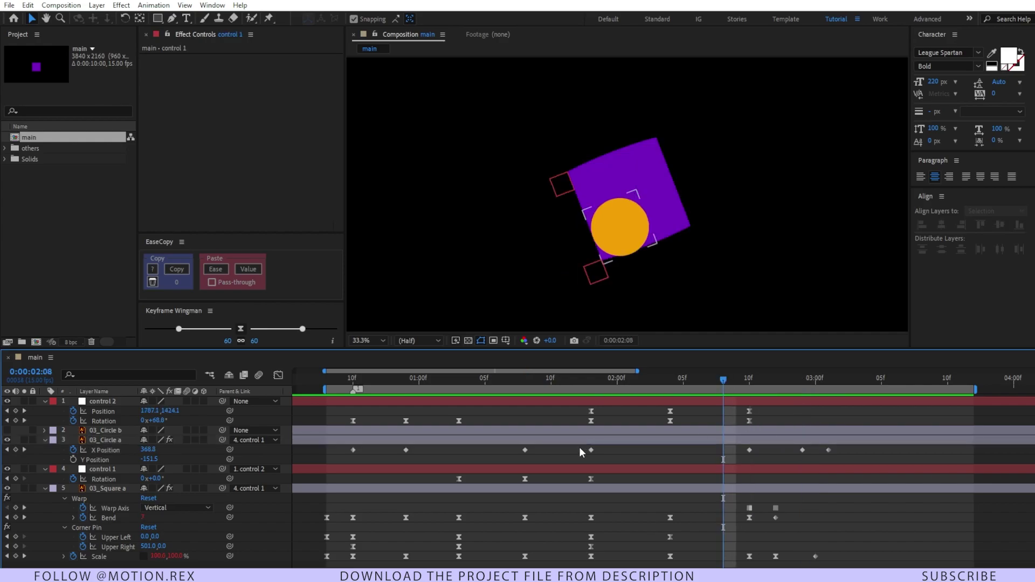
Reuse an earlier X Position keyframe at the current time and preview the motion
{"action": "left_click", "coordinate": [591, 449]}
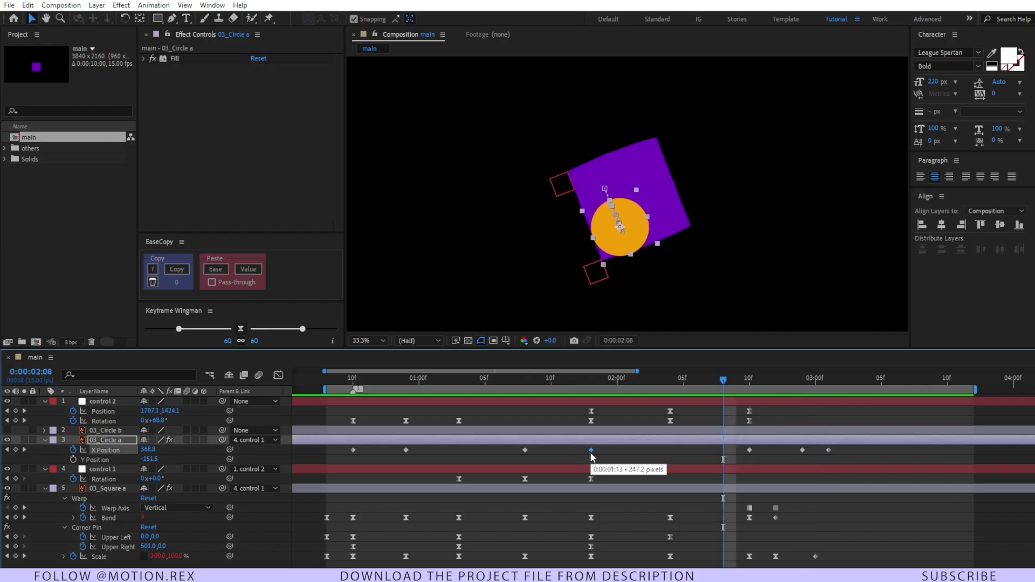
{"action": "key", "text": "ctrl+c"}
{"action": "key", "text": "ctrl+v"}
{"action": "key", "text": "space"}
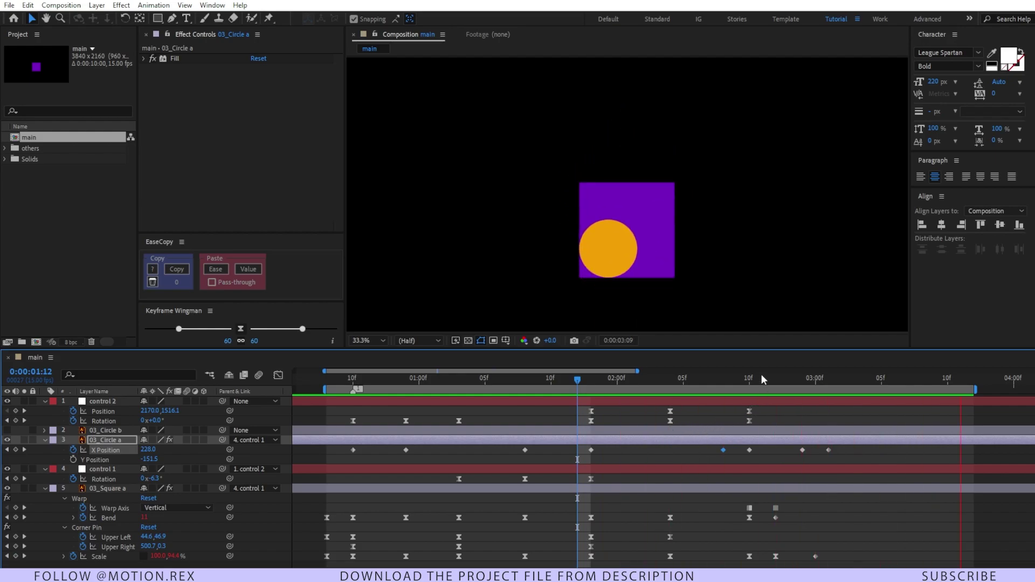
{"action": "key", "text": "space"}
{"action": "key", "text": "space"}
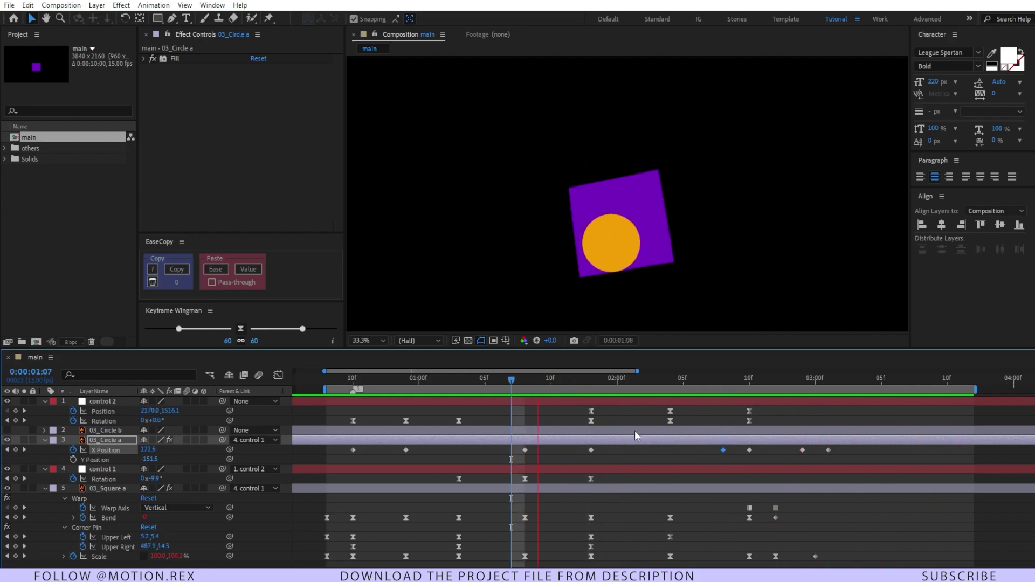
Apply Easy Ease to three of the late X Position keyframes around 02:10
{"action": "left_click", "coordinate": [353, 392]}
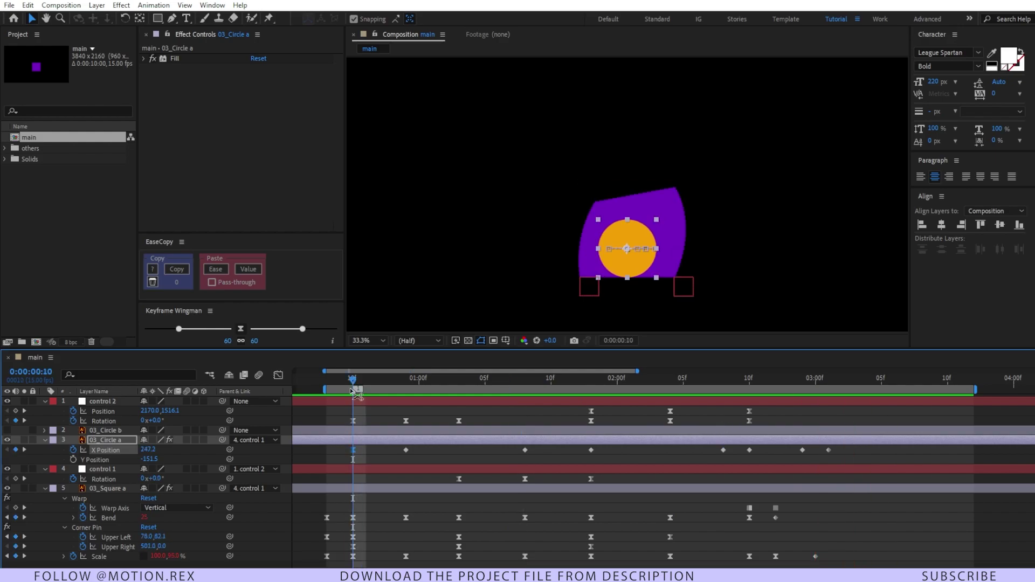
{"action": "left_click", "coordinate": [360, 457]}
{"action": "key", "text": "Page_Up"}
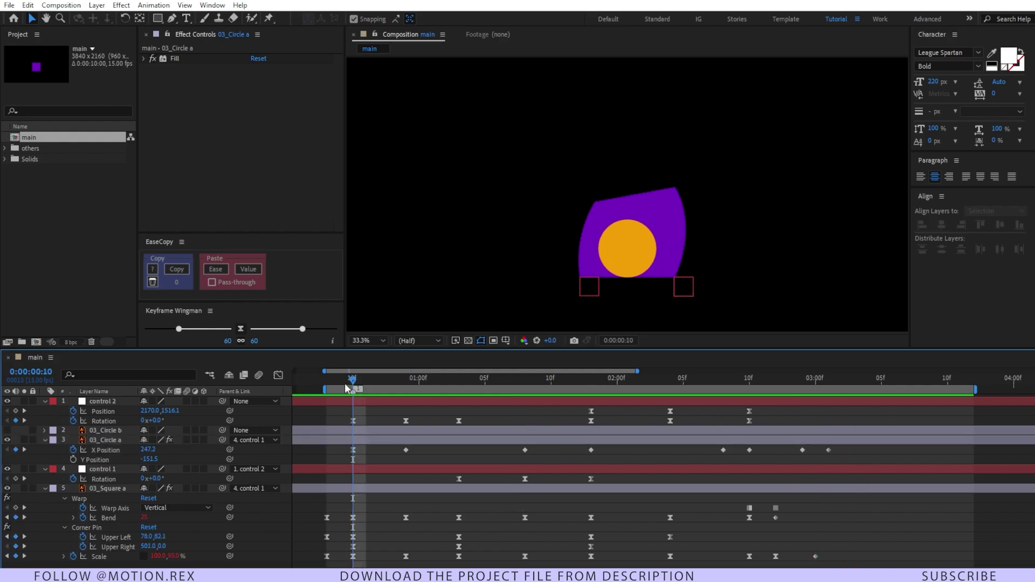
{"action": "left_click_drag", "start_coordinate": [390, 454], "coordinate": [595, 446]}
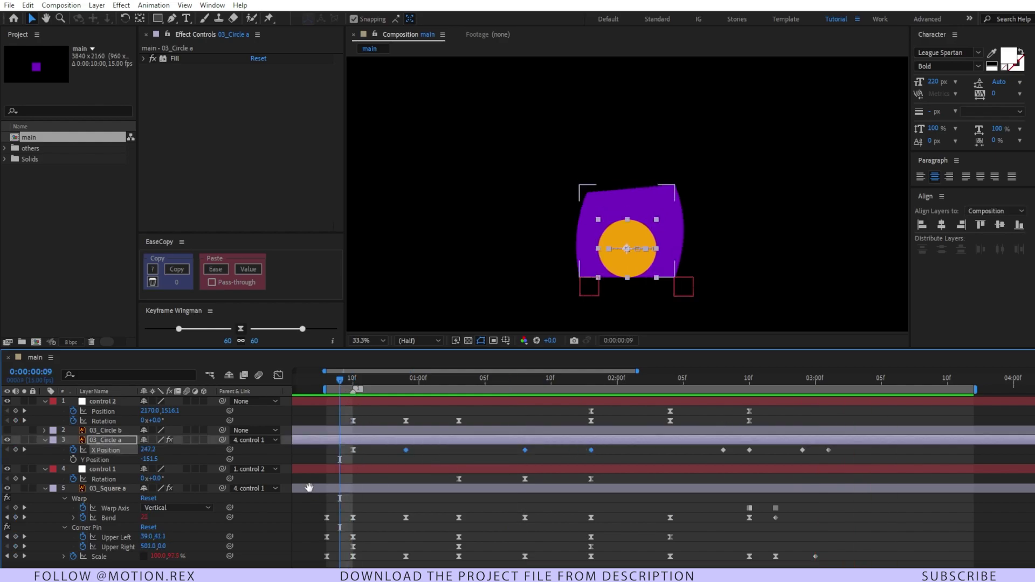
{"action": "left_click", "coordinate": [749, 390]}
{"action": "left_click", "coordinate": [763, 453]}
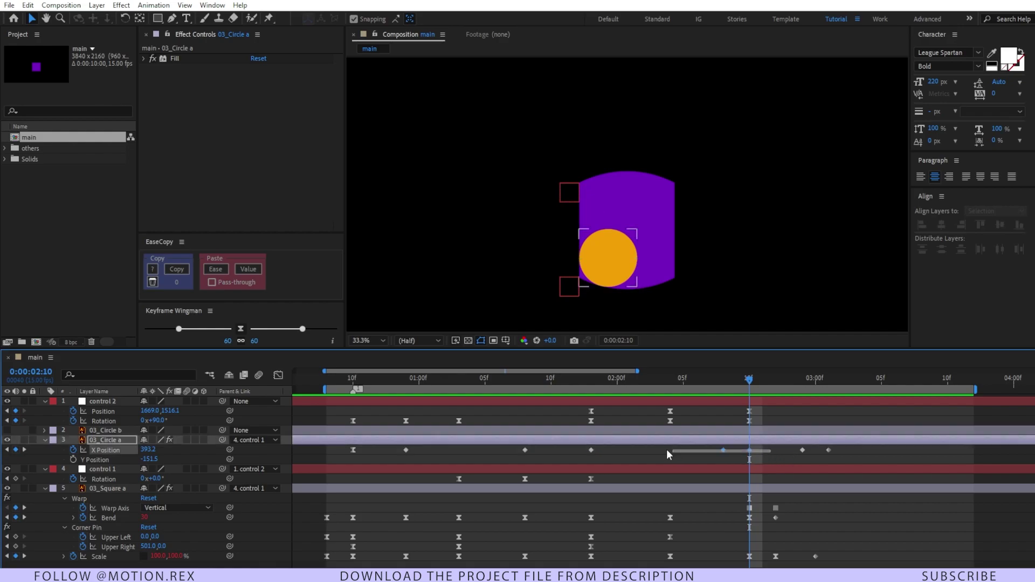
{"action": "left_click_drag", "start_coordinate": [837, 448], "coordinate": [681, 474]}
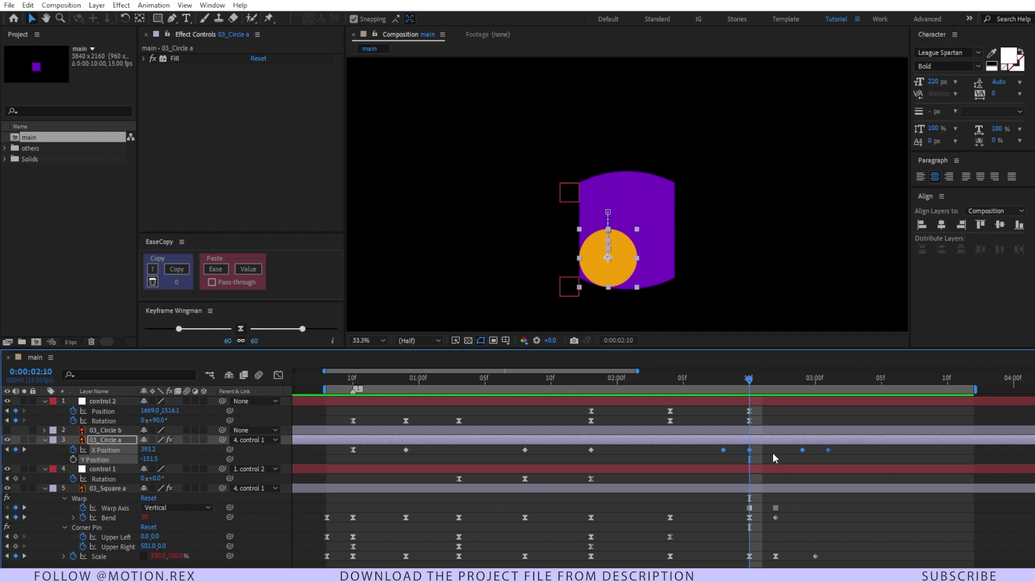
{"action": "left_click", "coordinate": [775, 453]}
{"action": "left_click_drag", "start_coordinate": [808, 447], "coordinate": [708, 467]}
{"action": "key", "text": "F9"}
Drag the X Position keyframe's influence handles in the Graph Editor so speed spikes into 02:10
{"action": "left_click", "coordinate": [278, 375]}
{"action": "left_click_drag", "start_coordinate": [773, 459], "coordinate": [715, 506]}
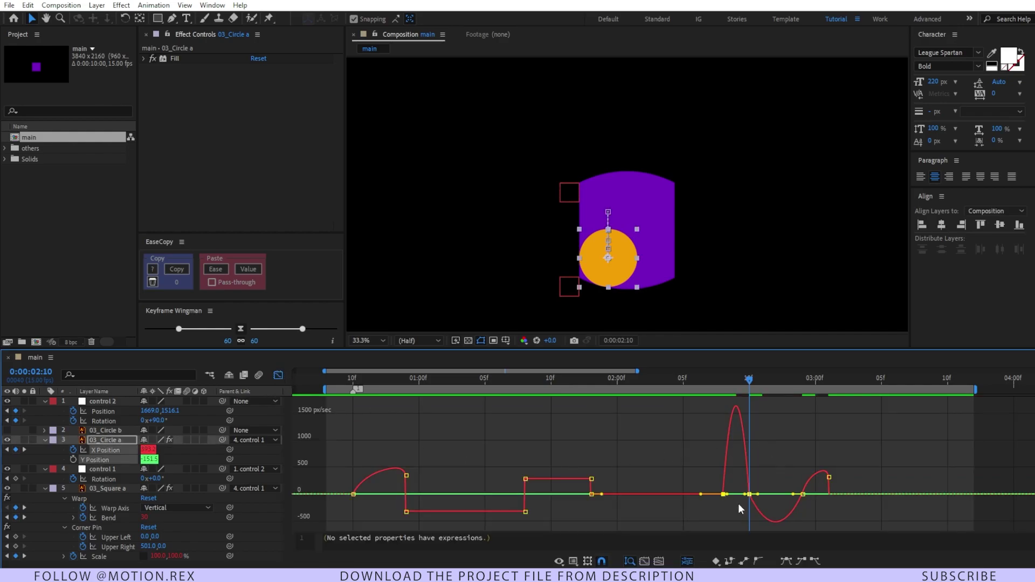
{"action": "key", "text": "="}
{"action": "left_click", "coordinate": [713, 495]}
{"action": "left_click", "coordinate": [698, 494]}
{"action": "left_click_drag", "start_coordinate": [704, 494], "coordinate": [748, 513]}
{"action": "left_click_drag", "start_coordinate": [839, 517], "coordinate": [797, 515]}
{"action": "left_click", "coordinate": [802, 483]}
{"action": "left_click_drag", "start_coordinate": [714, 386], "coordinate": [674, 394]}
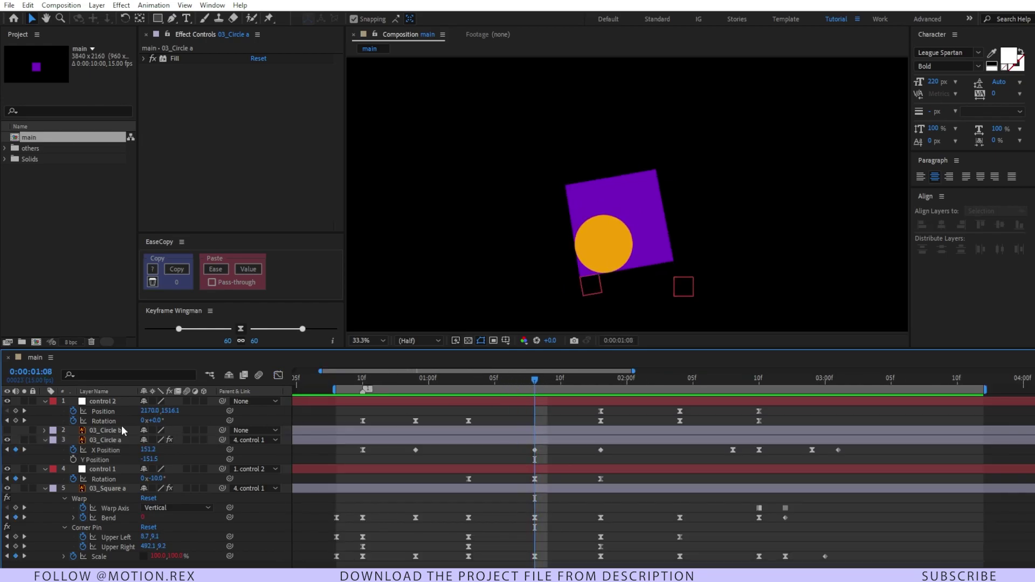
{"action": "left_click", "coordinate": [99, 458]}
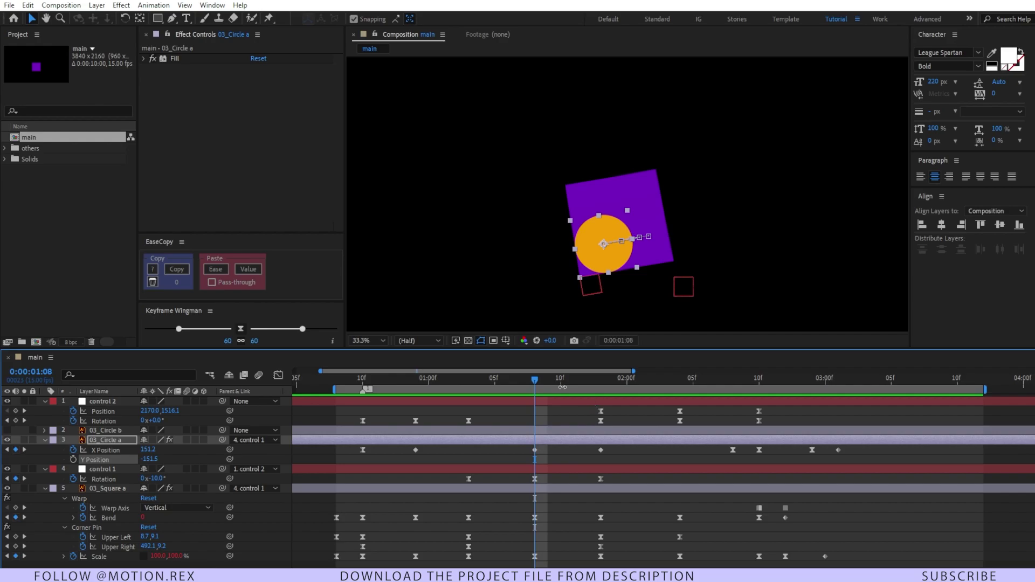
Keyframe the circle's Y Position, lifting it to -249.5 at 0:00:02:10
{"action": "left_click_drag", "start_coordinate": [534, 383], "coordinate": [618, 395]}
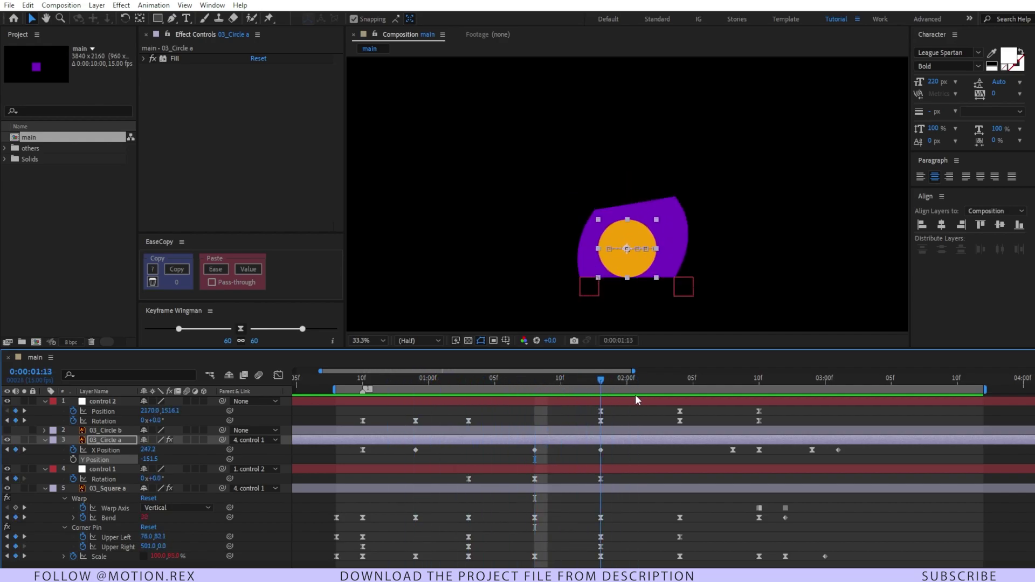
{"action": "left_click", "coordinate": [73, 460]}
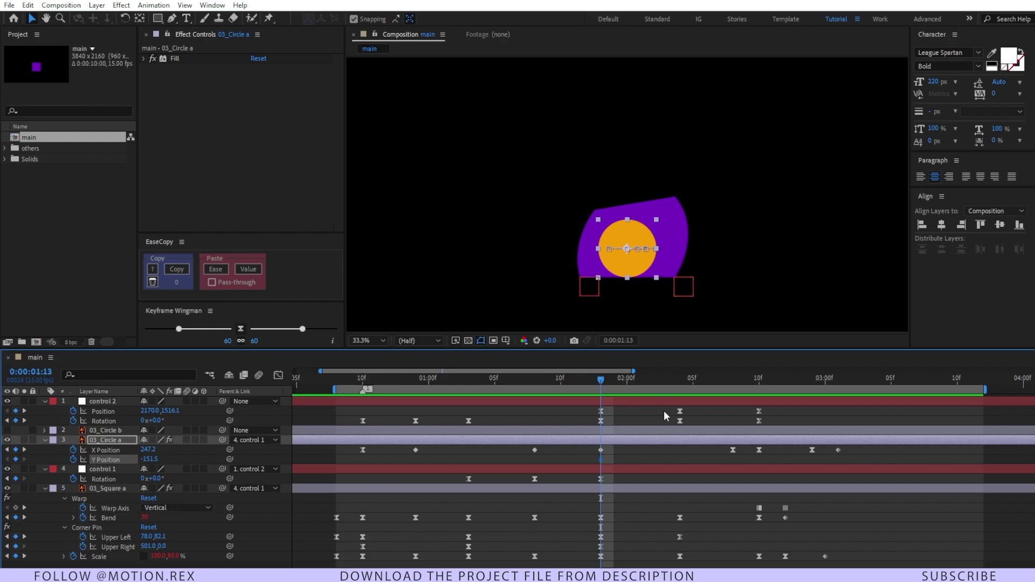
{"action": "left_click_drag", "start_coordinate": [604, 386], "coordinate": [758, 381]}
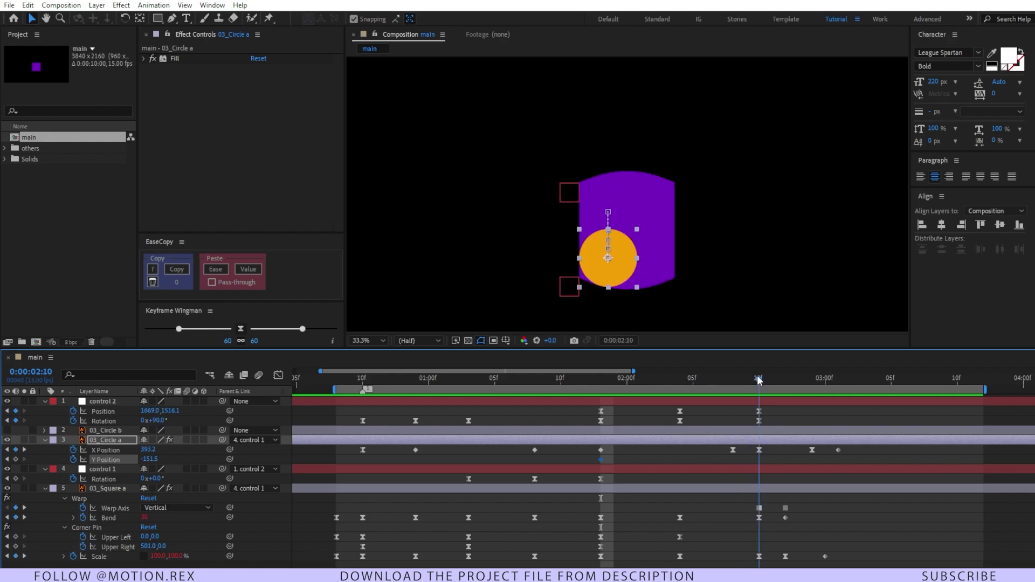
{"action": "left_click_drag", "start_coordinate": [613, 266], "coordinate": [624, 260]}
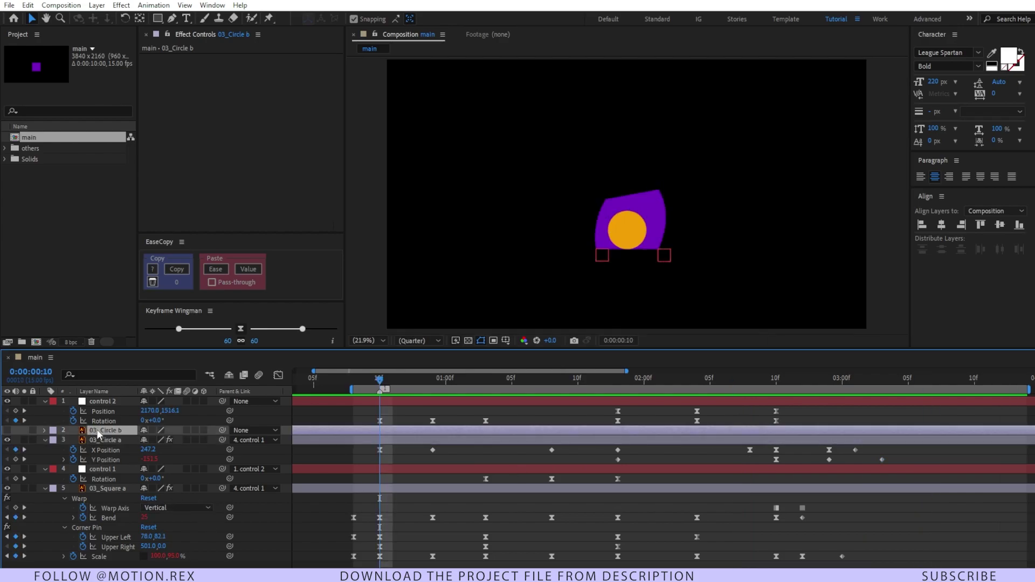
Make the 03_Circle b ball visible at frame 8 and separate its Position dimensions
{"action": "left_click", "coordinate": [7, 431]}
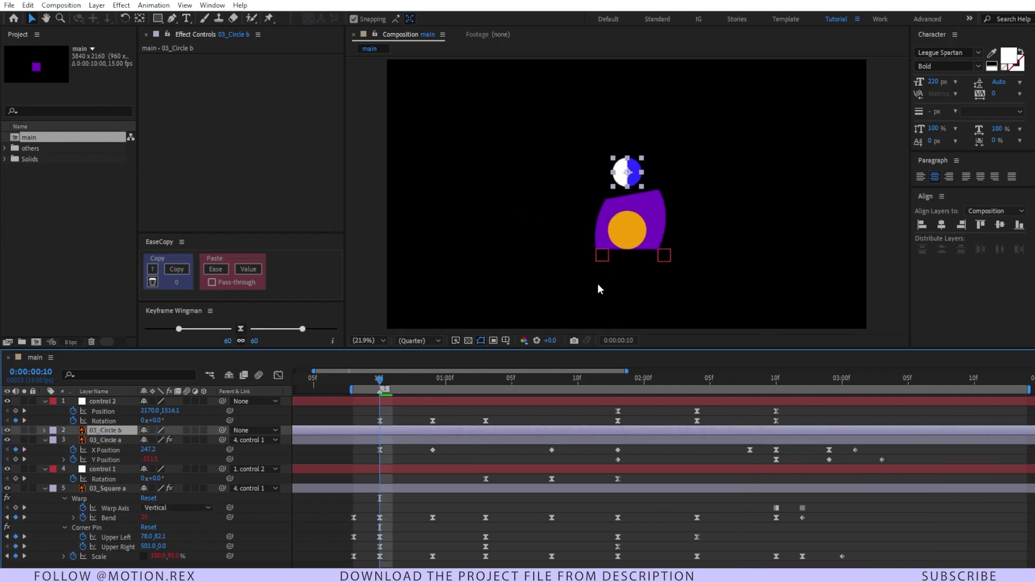
{"action": "left_click_drag", "start_coordinate": [379, 381], "coordinate": [354, 380]}
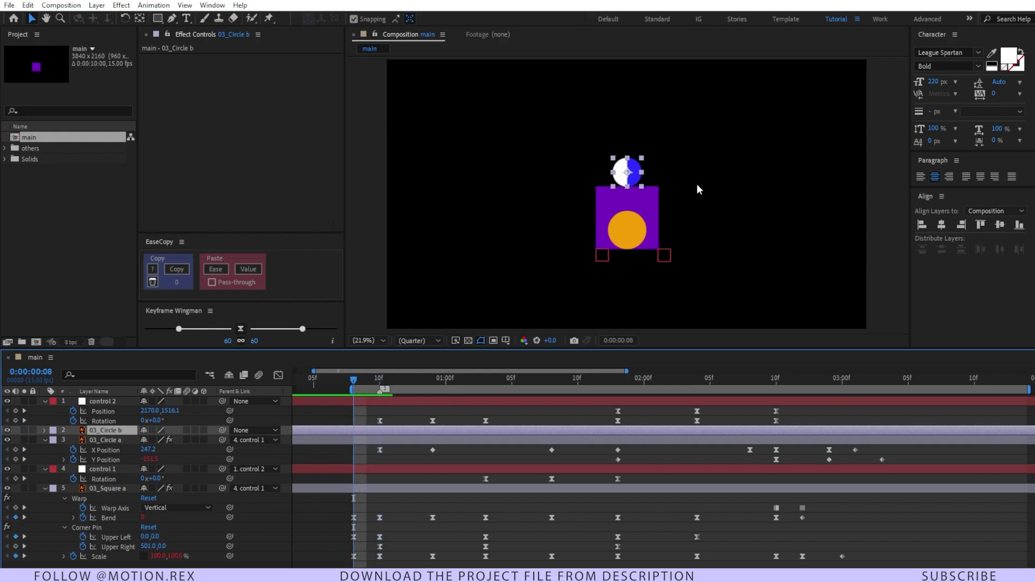
{"action": "key", "text": "p"}
{"action": "right_click", "coordinate": [99, 439]}
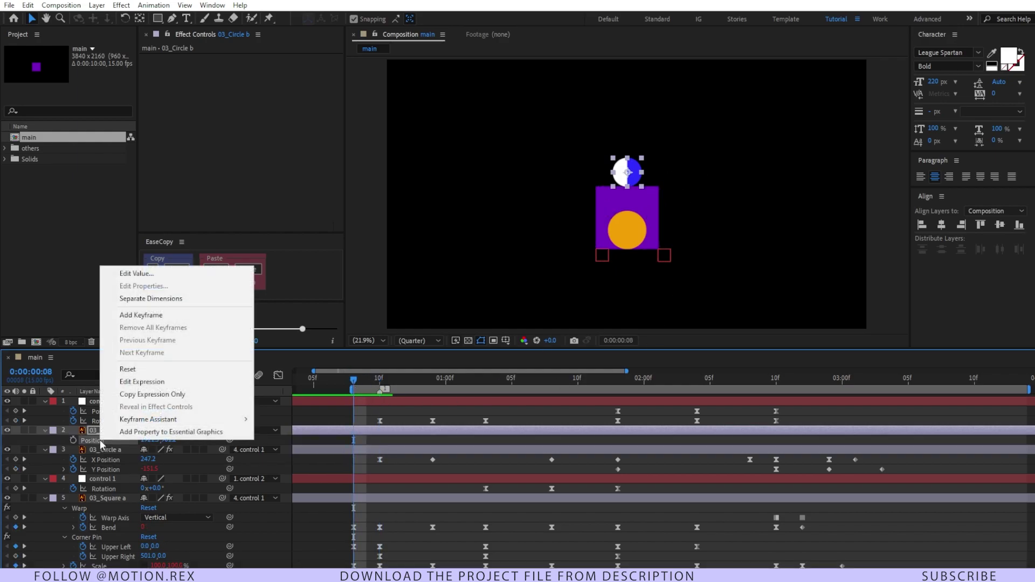
{"action": "left_click", "coordinate": [192, 299]}
{"action": "left_click", "coordinate": [83, 444]}
{"action": "key", "text": "period"}
{"action": "key", "text": "period"}
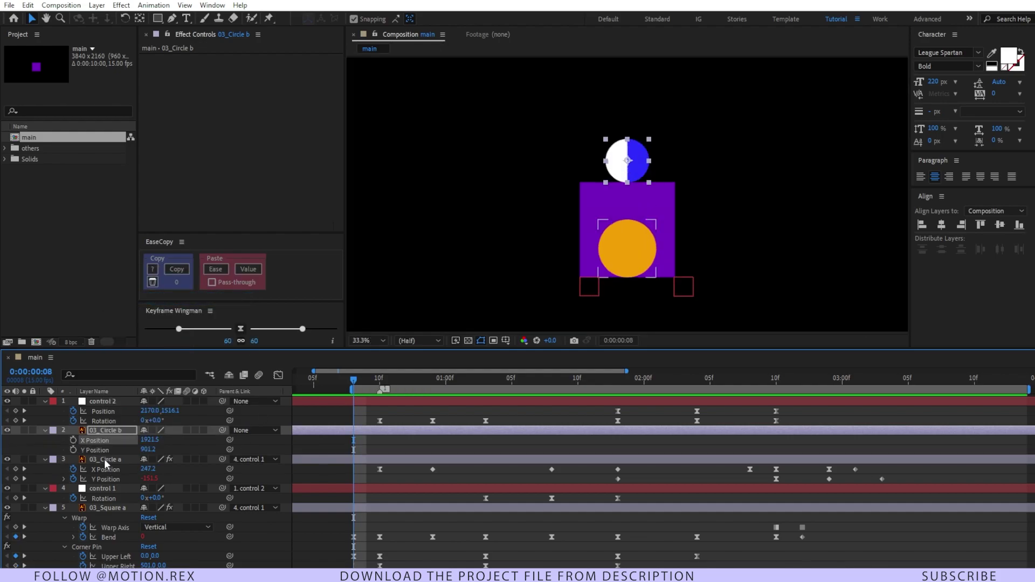
Keyframe the ball's Y Position over several frames, raising it to 750.2 above the square, and preview
{"action": "left_click", "coordinate": [74, 450]}
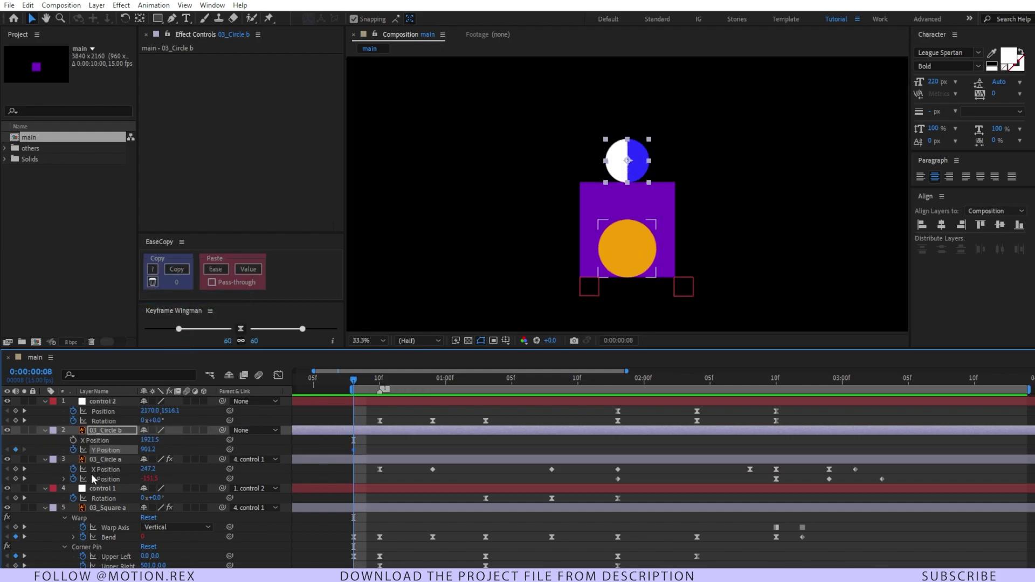
{"action": "key", "text": "k"}
{"action": "left_click_drag", "start_coordinate": [146, 449], "coordinate": [74, 448]}
{"action": "key", "text": "k"}
{"action": "key", "text": "k"}
{"action": "key", "text": "k"}
{"action": "key", "text": "k"}
{"action": "left_click_drag", "start_coordinate": [148, 450], "coordinate": [4, 448]}
{"action": "key", "text": "k"}
{"action": "scroll", "coordinate": [667, 241], "scroll_direction": "down", "scroll_amount": 1}
{"action": "left_click_drag", "start_coordinate": [152, 452], "coordinate": [29, 452]}
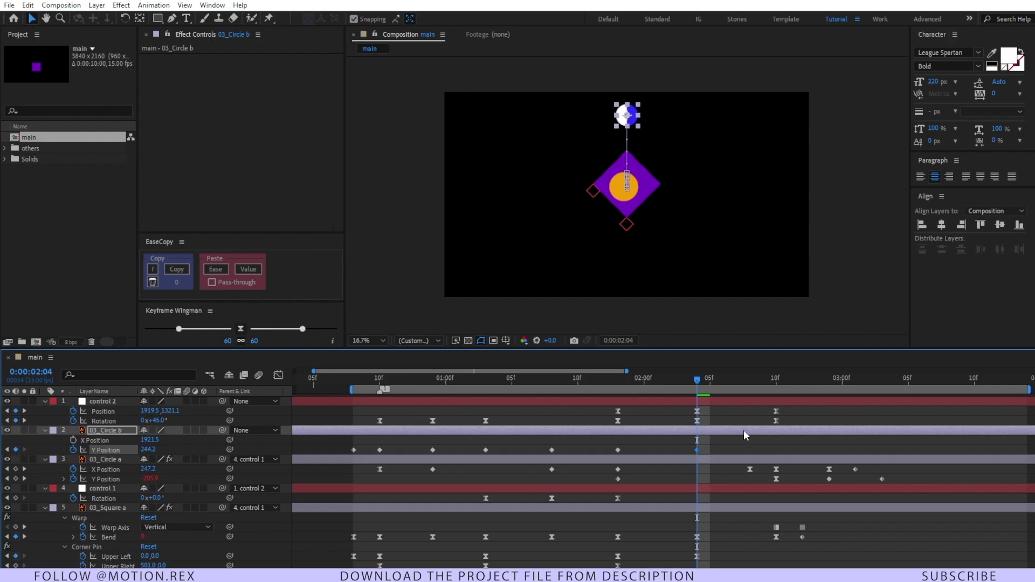
{"action": "key", "text": "space"}
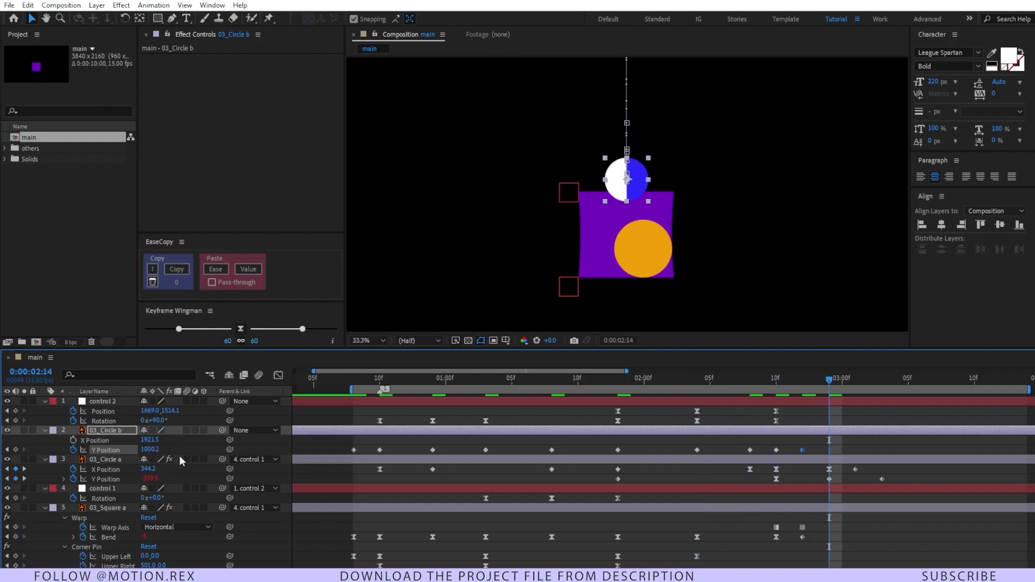
Add later Y Position keys, including 244.2 at 2:04 and landing on the square at 3:03, then preview
{"action": "key", "text": "Page_Down"}
{"action": "key", "text": "Page_Down"}
{"action": "mouse_move", "coordinate": [150, 450]}
{"action": "left_mouse_down"}
{"action": "mouse_move", "coordinate": [108, 449]}
{"action": "mouse_move", "coordinate": [135, 450]}
{"action": "left_mouse_up"}
{"action": "key", "text": "Page_Down"}
{"action": "key", "text": "Page_Down"}
{"action": "left_click_drag", "start_coordinate": [856, 385], "coordinate": [883, 387]}
{"action": "left_click_drag", "start_coordinate": [149, 450], "coordinate": [161, 450]}
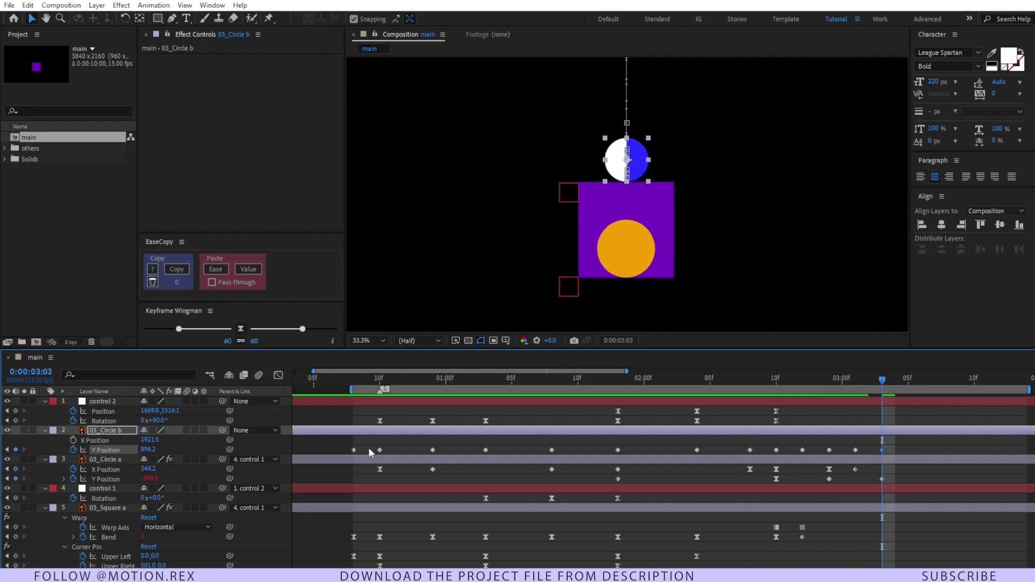
{"action": "key", "text": "shift+Home"}
{"action": "key", "text": "space"}
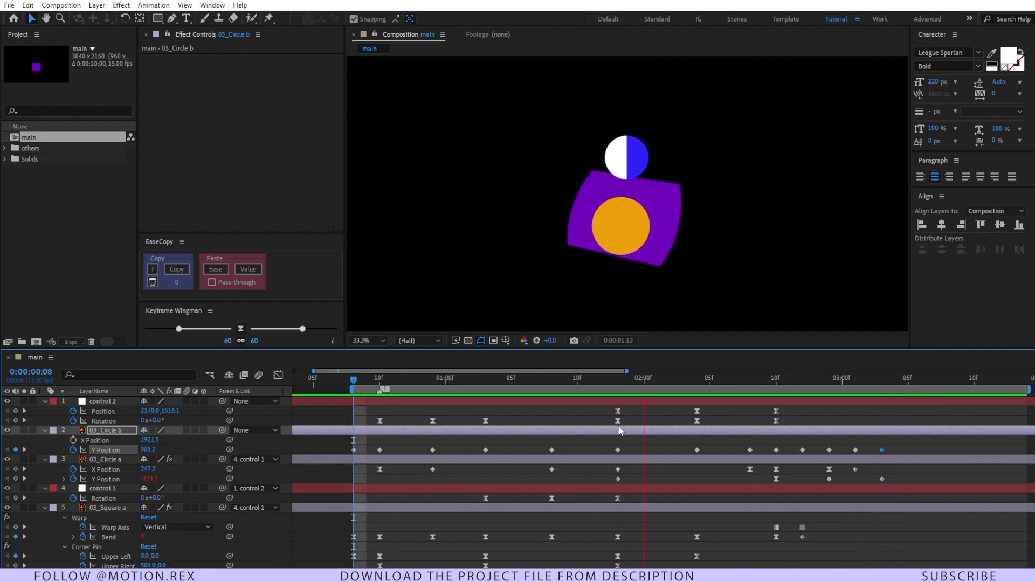
{"action": "key", "text": "space"}
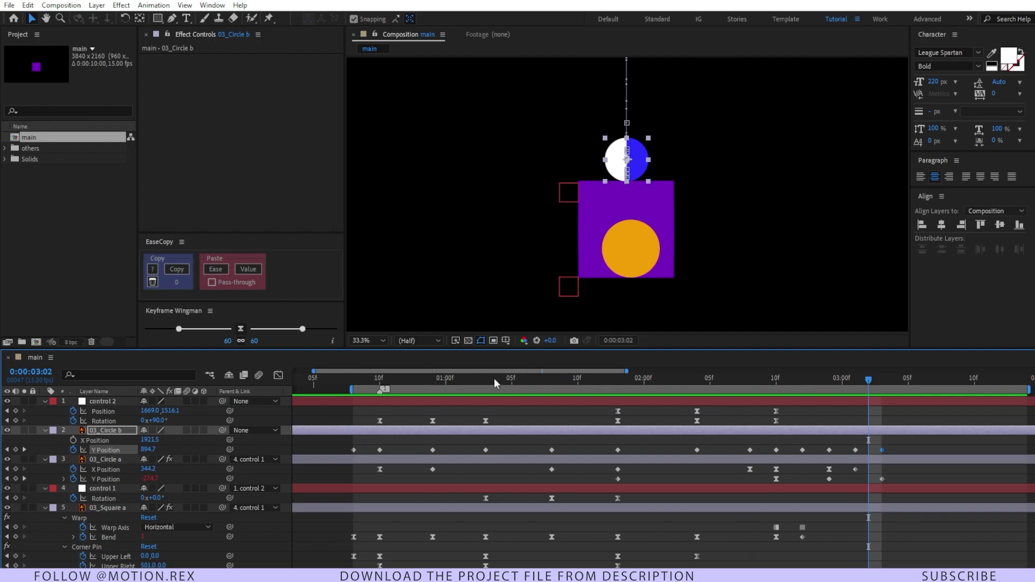
{"action": "left_click_drag", "start_coordinate": [418, 380], "coordinate": [383, 392]}
Select all of the ball's Y Position keyframes and apply Easy Ease
{"action": "left_click", "coordinate": [868, 459]}
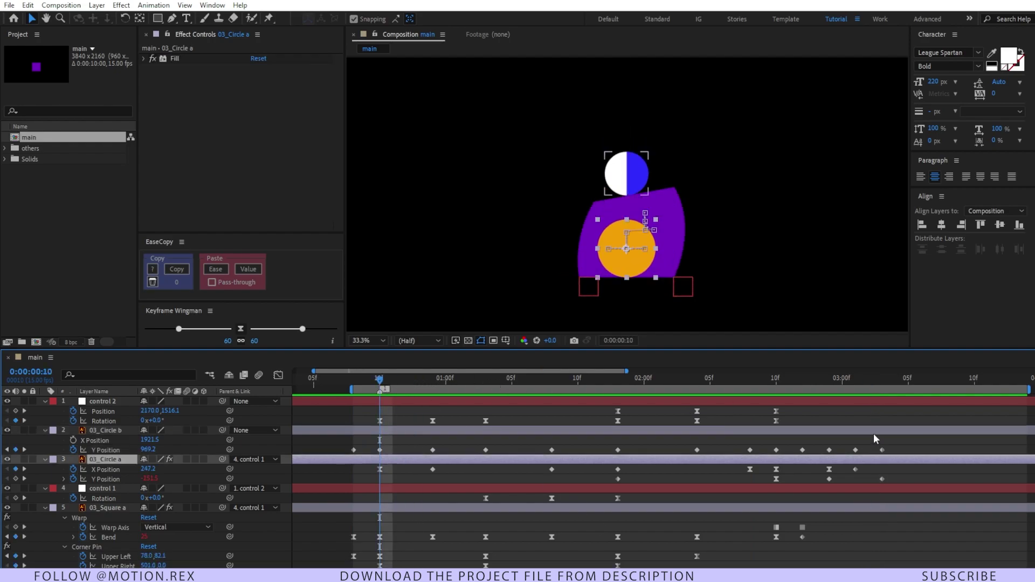
{"action": "left_click", "coordinate": [884, 441]}
{"action": "left_click_drag", "start_coordinate": [891, 448], "coordinate": [334, 449]}
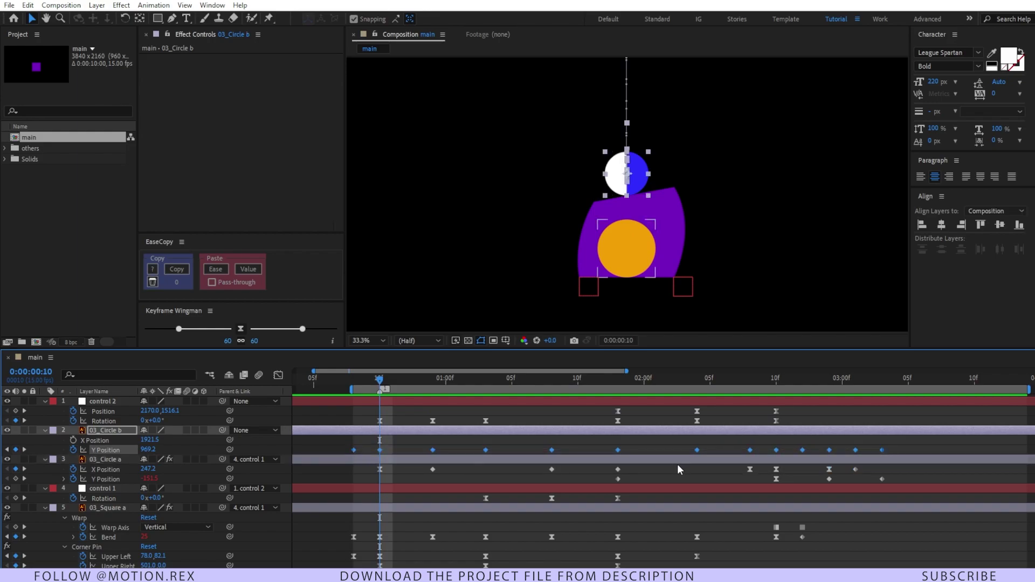
{"action": "key", "text": "F9"}
Set the ease influence to about 6% at 10f and 36% on another key, then preview the bounce
{"action": "left_click", "coordinate": [278, 375]}
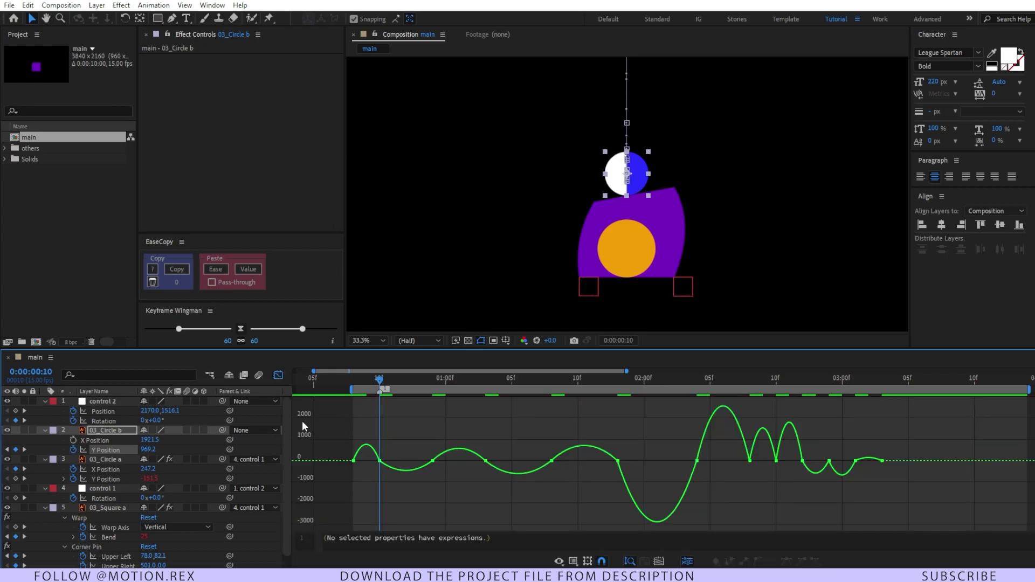
{"action": "left_click_drag", "start_coordinate": [423, 442], "coordinate": [355, 504]}
{"action": "left_click", "coordinate": [427, 489]}
{"action": "left_click_drag", "start_coordinate": [435, 442], "coordinate": [377, 500]}
{"action": "left_click_drag", "start_coordinate": [389, 462], "coordinate": [760, 439]}
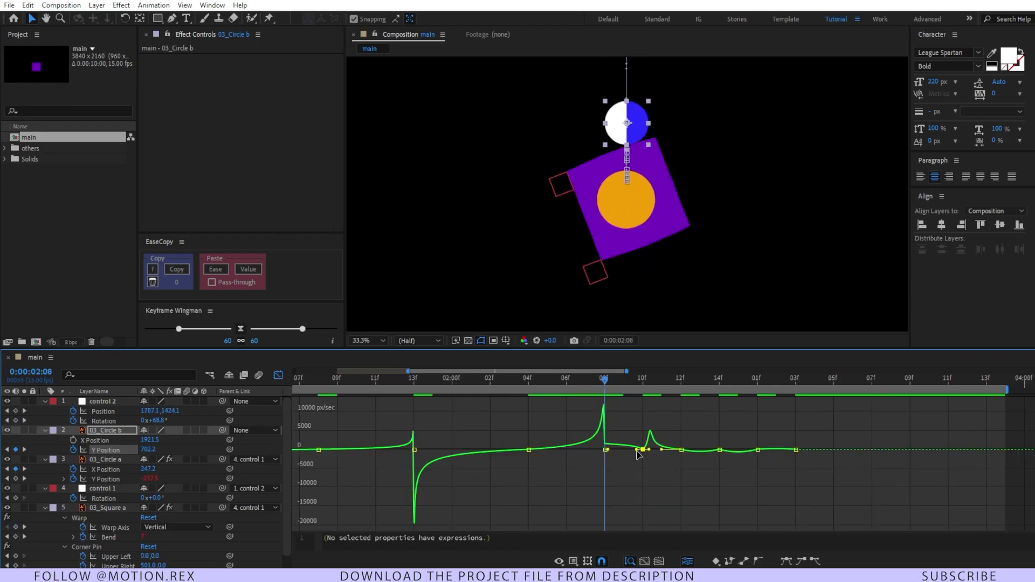
{"action": "left_click_drag", "start_coordinate": [612, 459], "coordinate": [632, 470]}
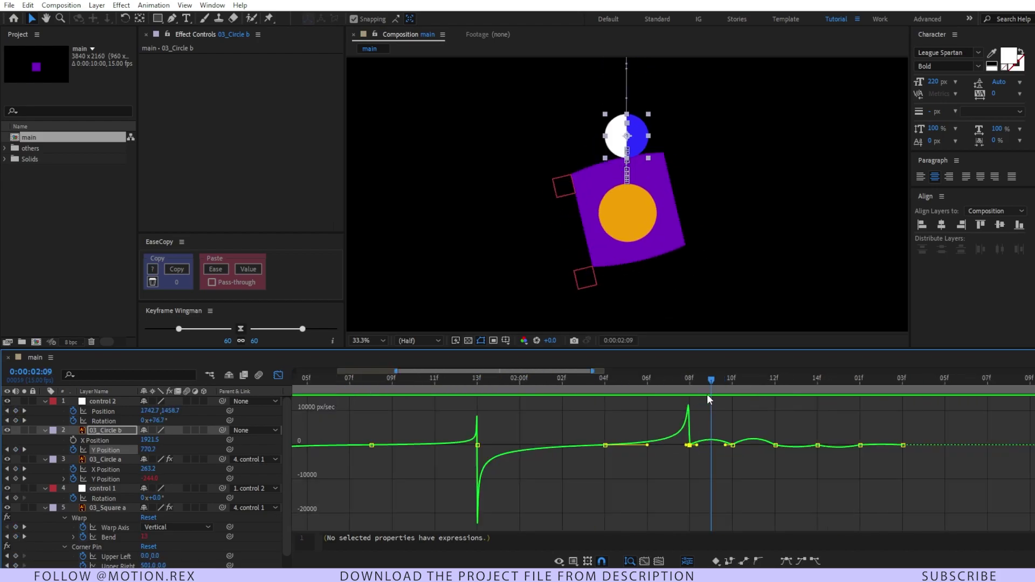
{"action": "key", "text": "Home"}
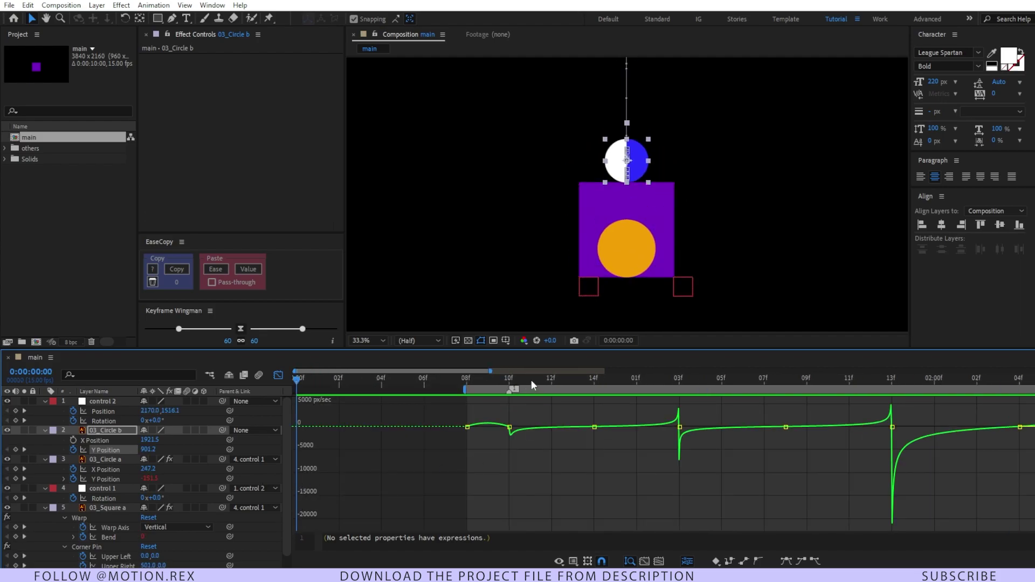
{"action": "key", "text": "space"}
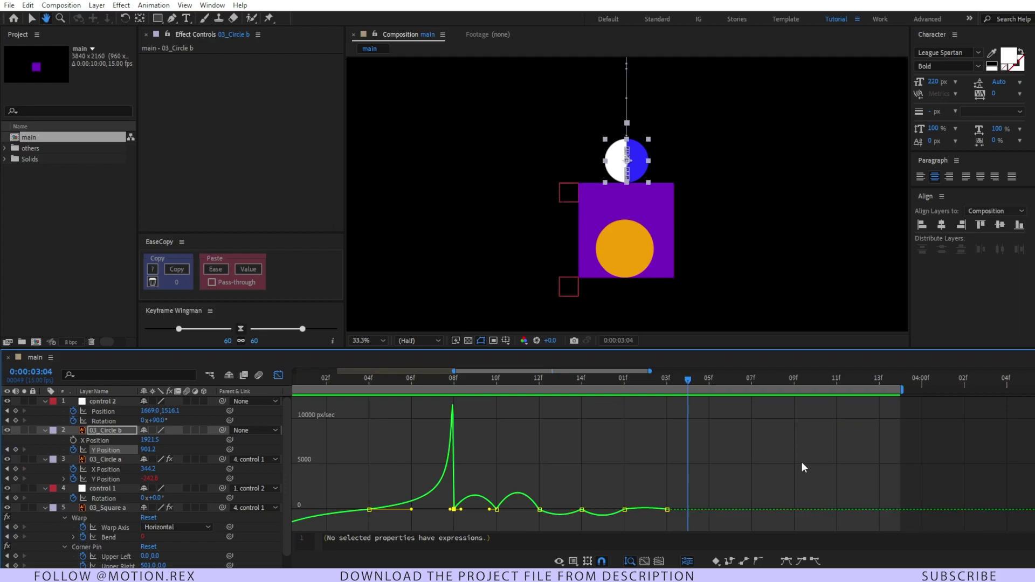
{"action": "key", "text": "v"}
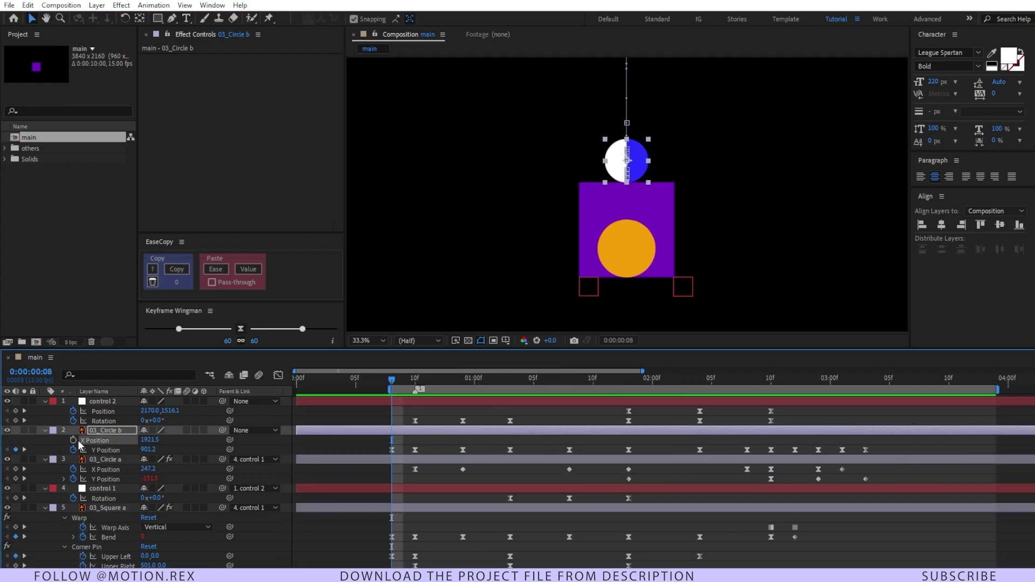
Keyframe the ball's X Position, shifting it to 1838.5 at 10f and 1938.5 around 2:10
{"action": "left_click", "coordinate": [73, 441]}
{"action": "left_click_drag", "start_coordinate": [394, 381], "coordinate": [410, 380]}
{"action": "left_click", "coordinate": [418, 381]}
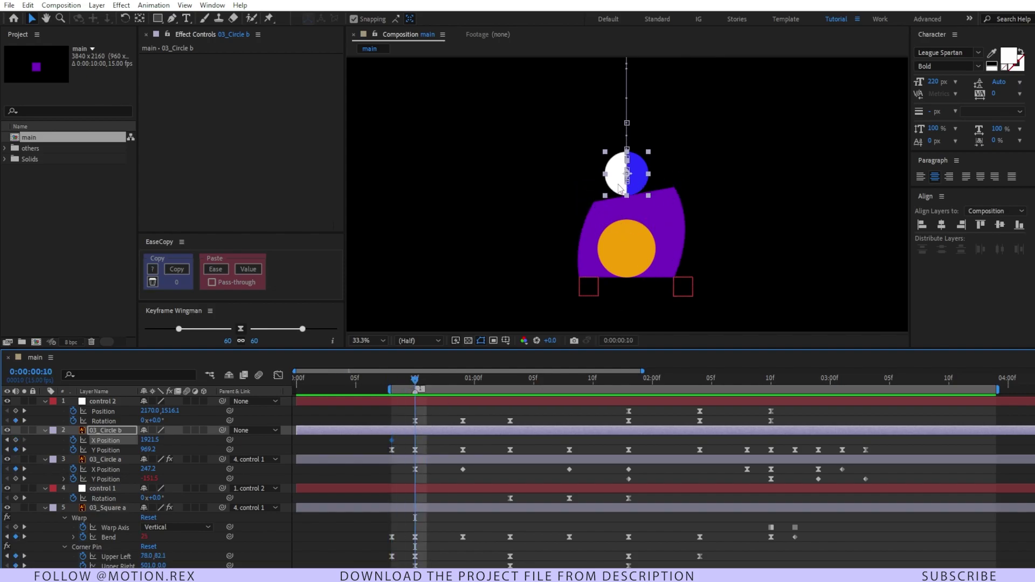
{"action": "left_click_drag", "start_coordinate": [146, 441], "coordinate": [251, 441]}
{"action": "key", "text": "k"}
{"action": "key", "text": "k"}
{"action": "left_click_drag", "start_coordinate": [510, 379], "coordinate": [823, 401]}
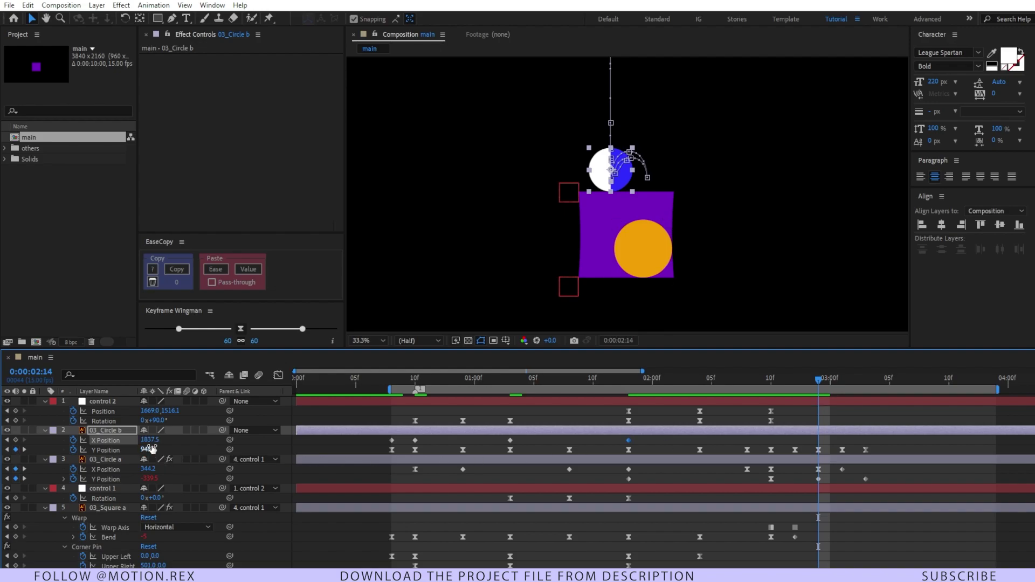
{"action": "left_click_drag", "start_coordinate": [149, 440], "coordinate": [332, 452]}
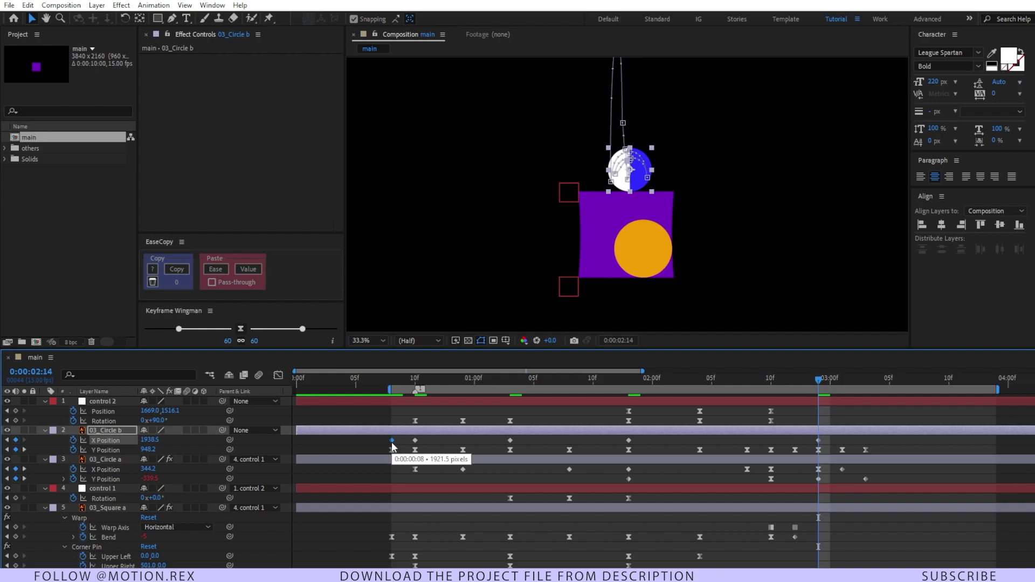
Return the ball's X Position to 1921.5 with a pasted keyframe and preview the sway
{"action": "key", "text": "ctrl+c"}
{"action": "key", "text": "ctrl+v"}
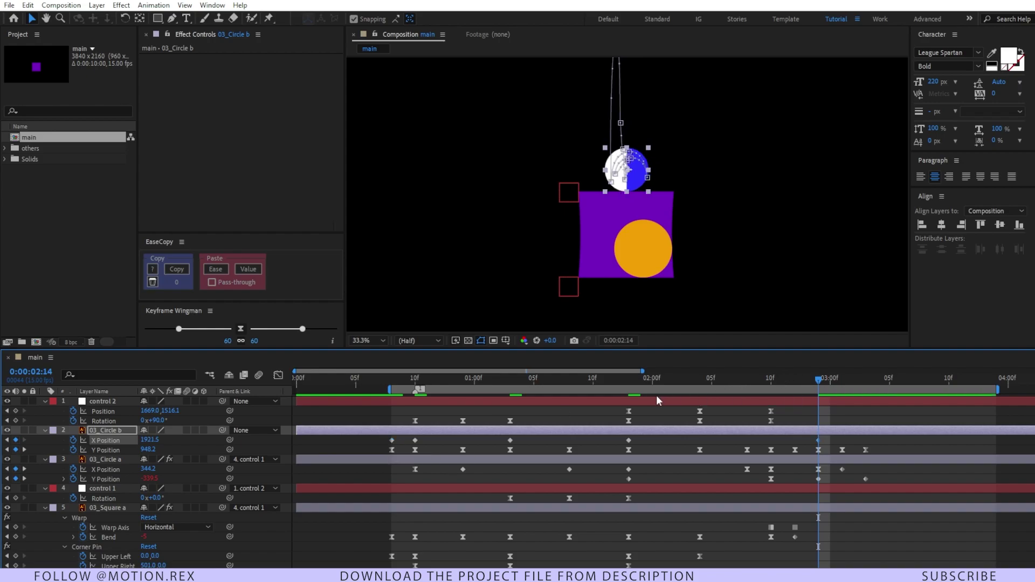
{"action": "key", "text": "1"}
{"action": "key", "text": "space"}
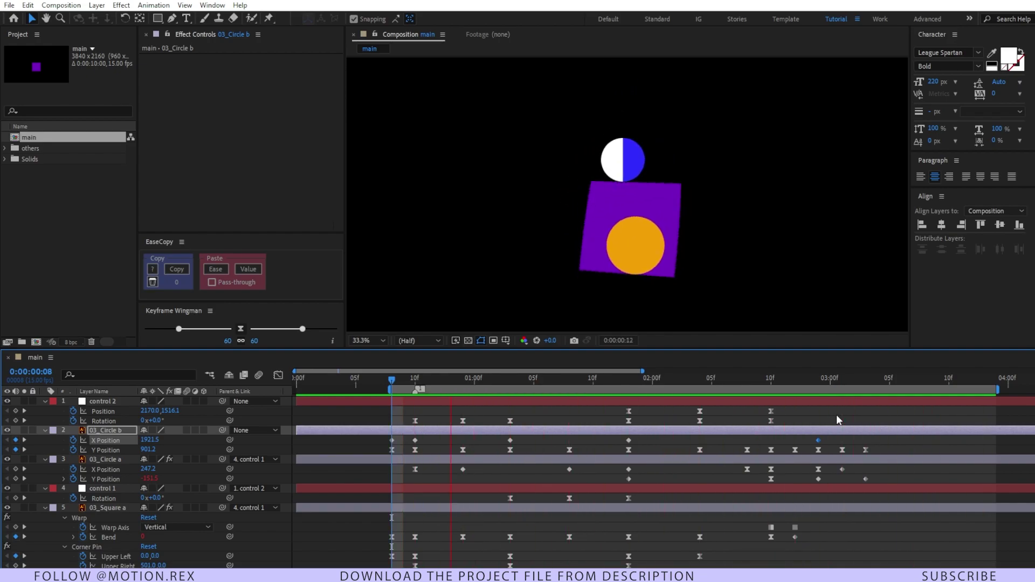
{"action": "key", "text": "space"}
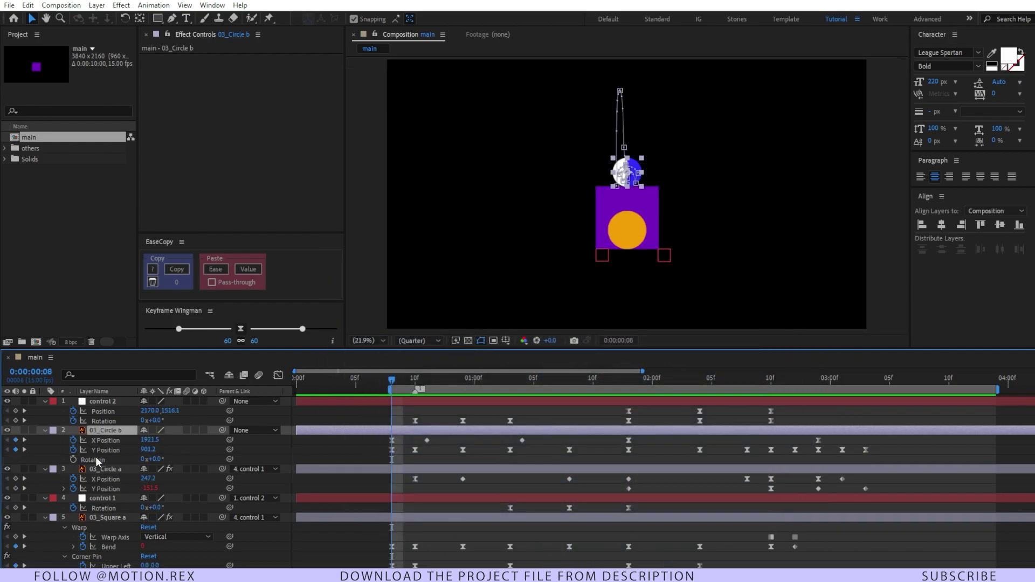
Keyframe the ball's Rotation: about -76° at 10f, a forward spin at 1:03, and -8° at 1:13
{"action": "left_click", "coordinate": [96, 460]}
{"action": "left_click", "coordinate": [73, 460]}
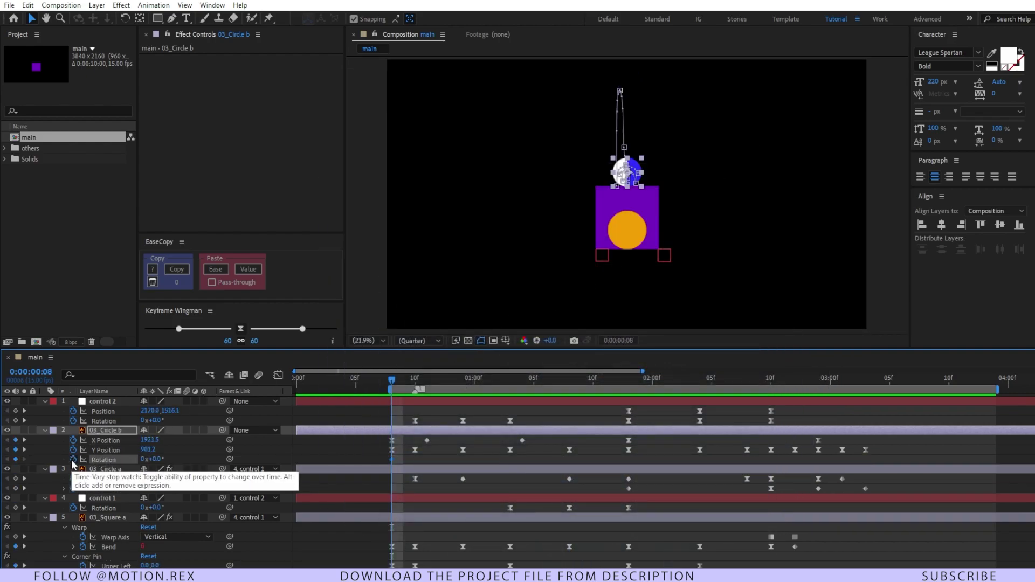
{"action": "key", "text": "k"}
{"action": "left_click_drag", "start_coordinate": [157, 458], "coordinate": [144, 489]}
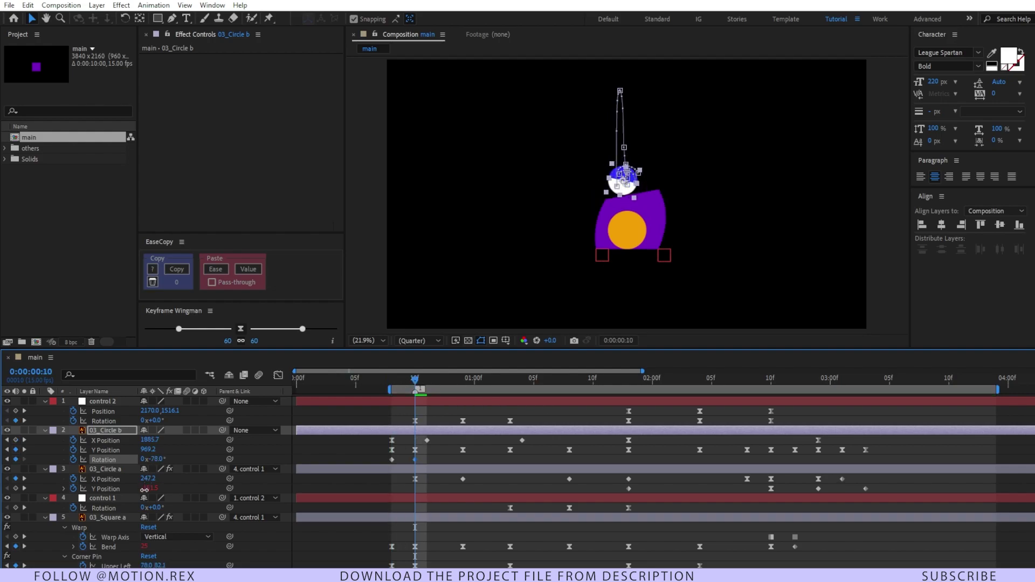
{"action": "left_click_drag", "start_coordinate": [416, 382], "coordinate": [510, 380]}
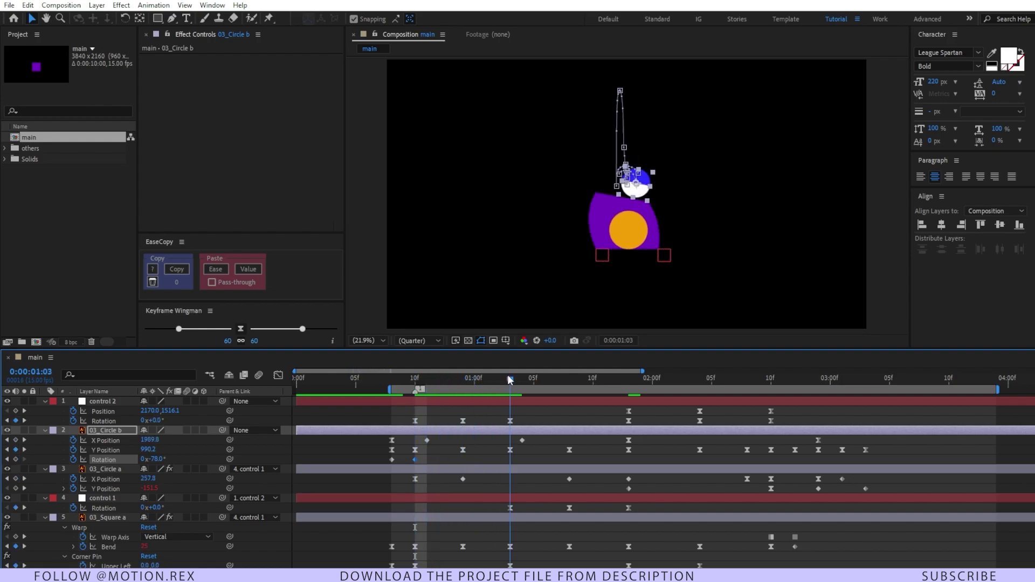
{"action": "left_click_drag", "start_coordinate": [158, 460], "coordinate": [211, 389]}
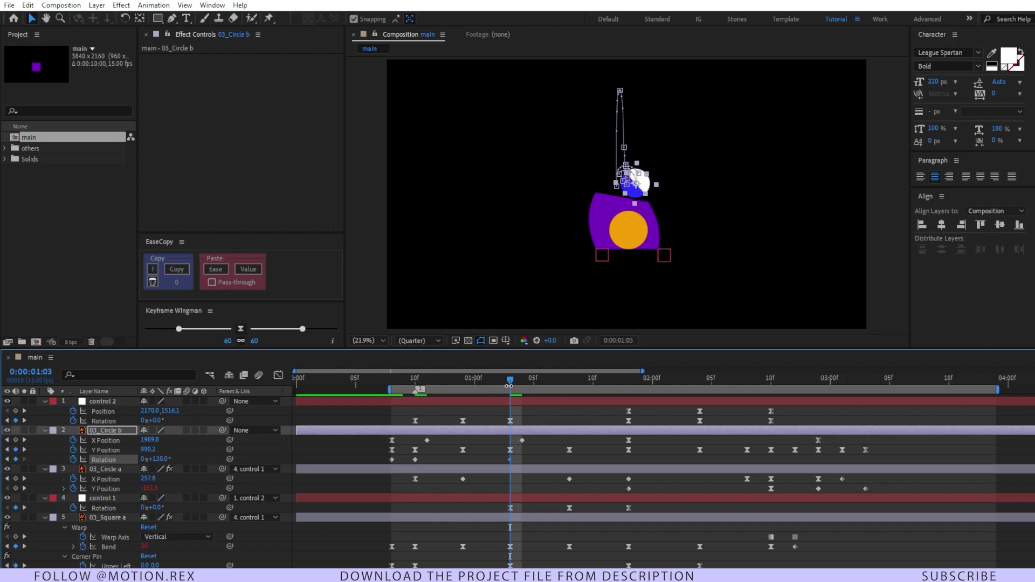
{"action": "left_click_drag", "start_coordinate": [524, 384], "coordinate": [631, 373]}
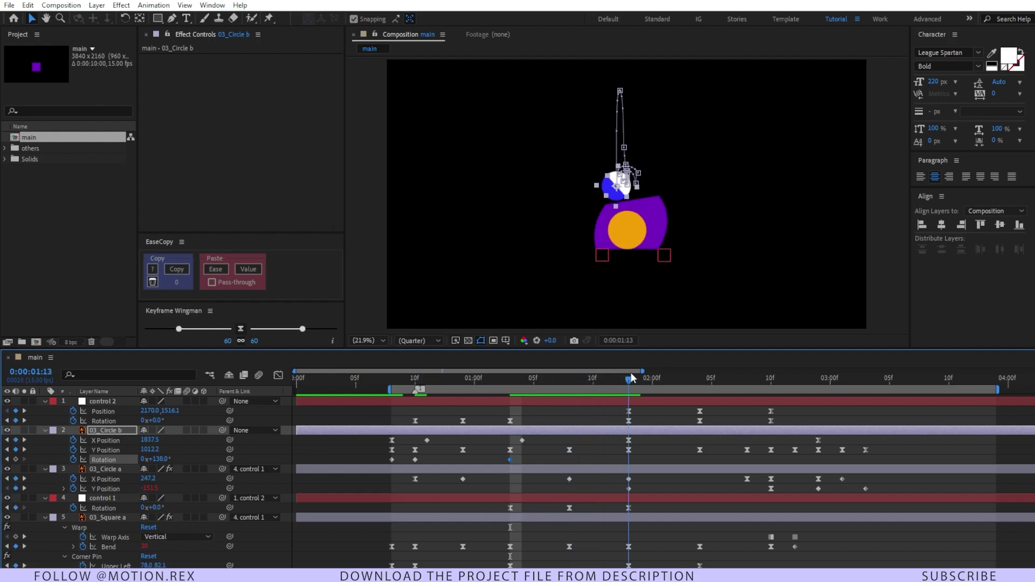
{"action": "left_click", "coordinate": [157, 459]}
{"action": "type", "text": "-8"}
{"action": "key", "text": "Return"}
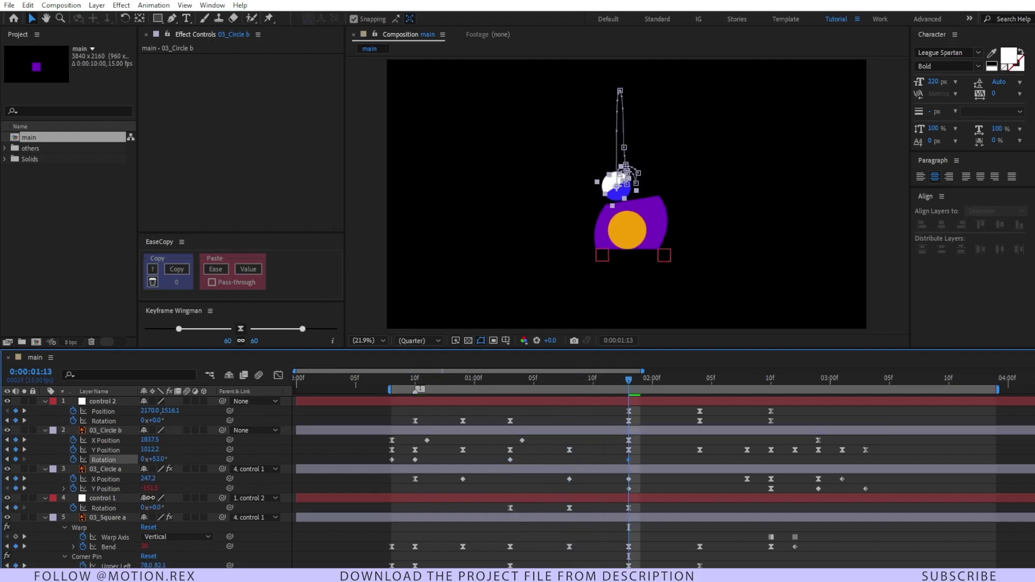
Add Rotation keys past 100° at 2:08 and 1x+131° at 3:01, then preview the spin
{"action": "left_click_drag", "start_coordinate": [141, 524], "coordinate": [135, 556]}
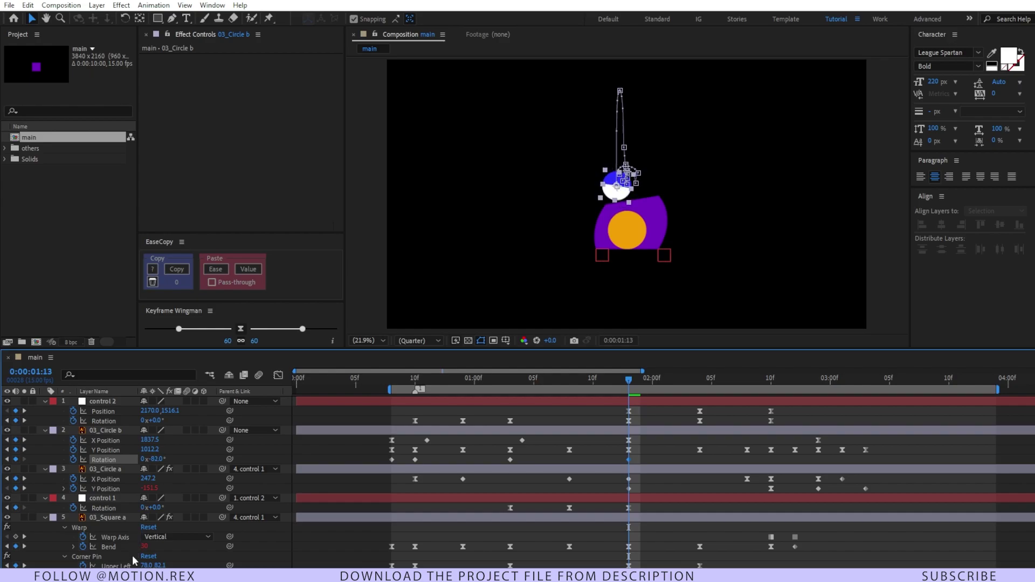
{"action": "left_click_drag", "start_coordinate": [636, 385], "coordinate": [701, 383]}
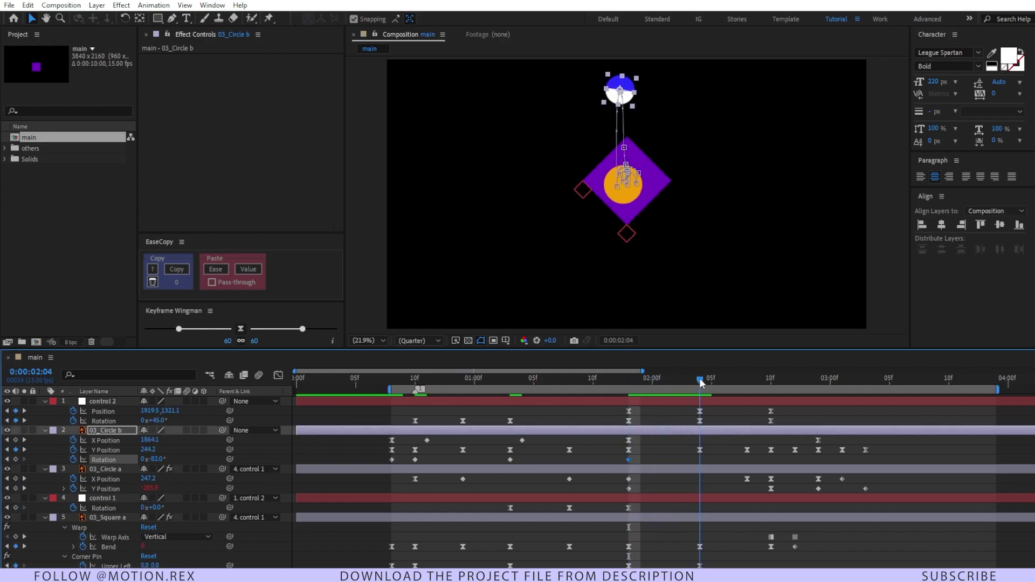
{"action": "left_click_drag", "start_coordinate": [160, 460], "coordinate": [195, 384]}
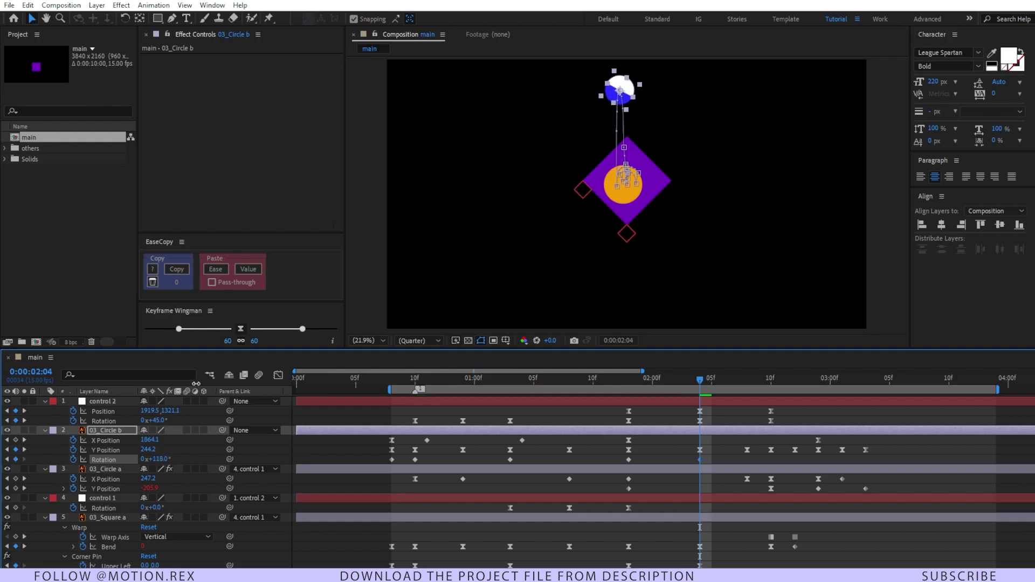
{"action": "left_click_drag", "start_coordinate": [706, 380], "coordinate": [771, 393]}
{"action": "left_click_drag", "start_coordinate": [702, 464], "coordinate": [772, 464]}
{"action": "left_click", "coordinate": [144, 459]}
{"action": "type", "text": "1"}
{"action": "key", "text": "Return"}
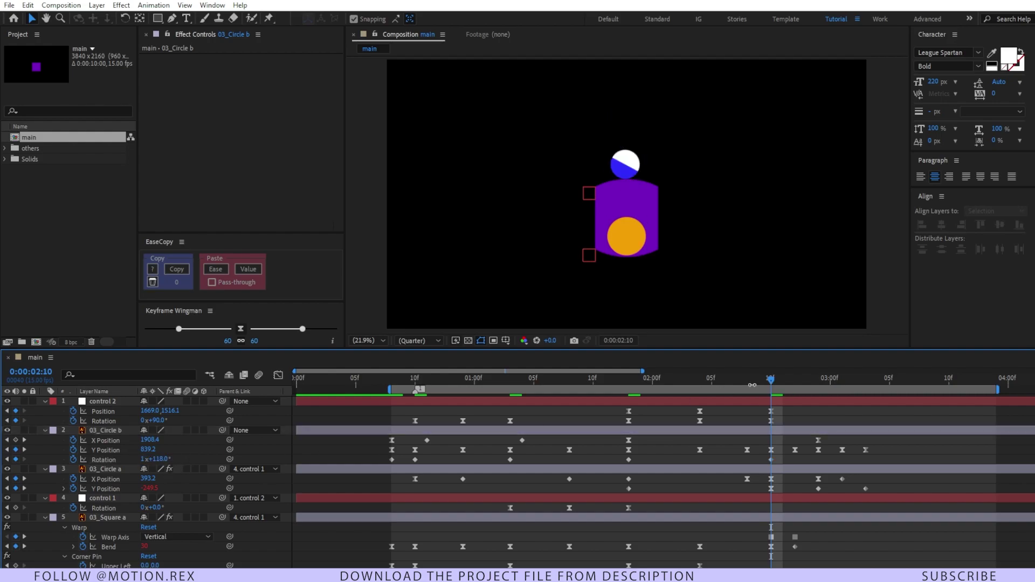
{"action": "left_click_drag", "start_coordinate": [758, 382], "coordinate": [842, 391]}
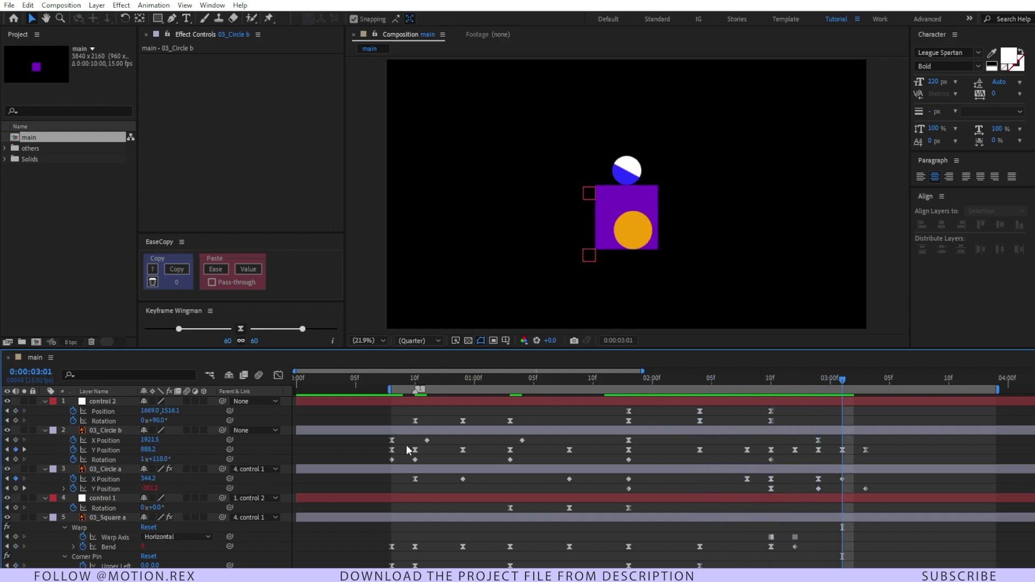
{"action": "left_click_drag", "start_coordinate": [160, 461], "coordinate": [165, 455]}
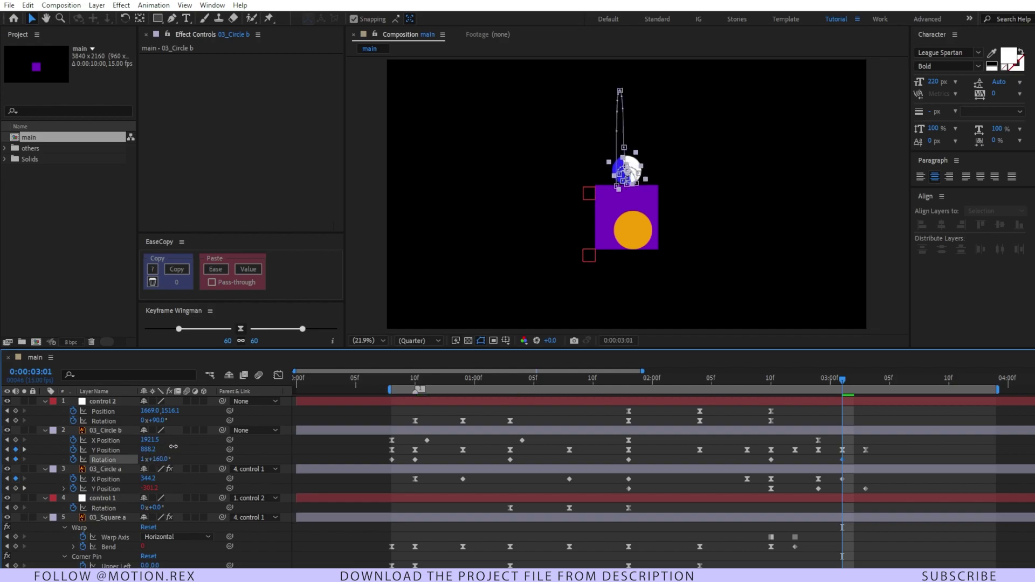
{"action": "key", "text": "space"}
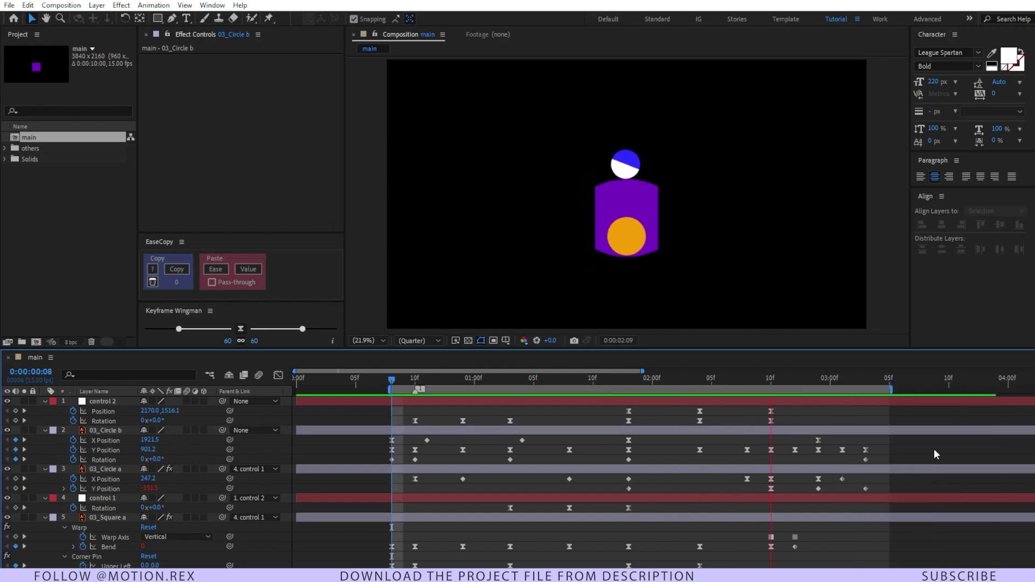